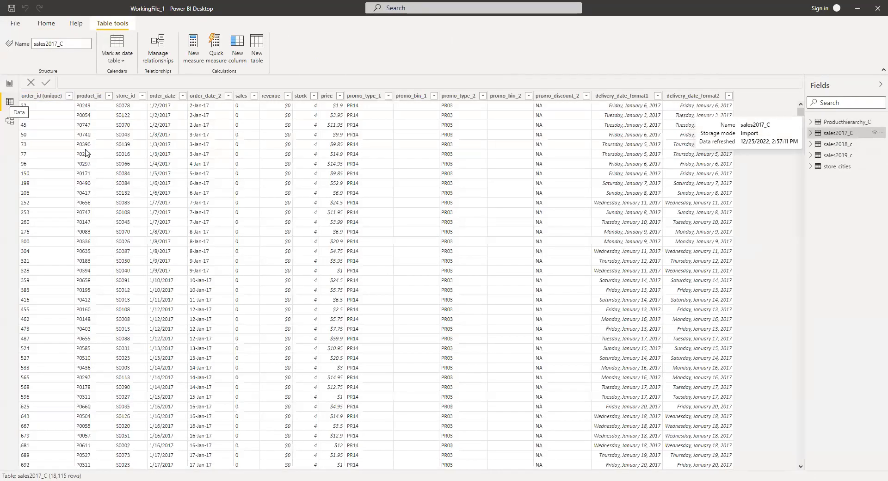
Return to the report view and open the loaded tables in the Power Query Editor
scroll(88, 155, up, 5)
click(8, 85)
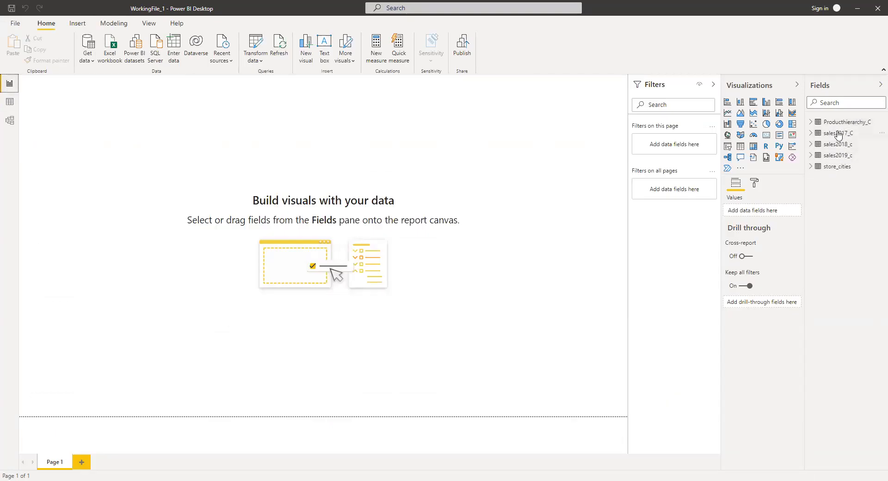
click(257, 45)
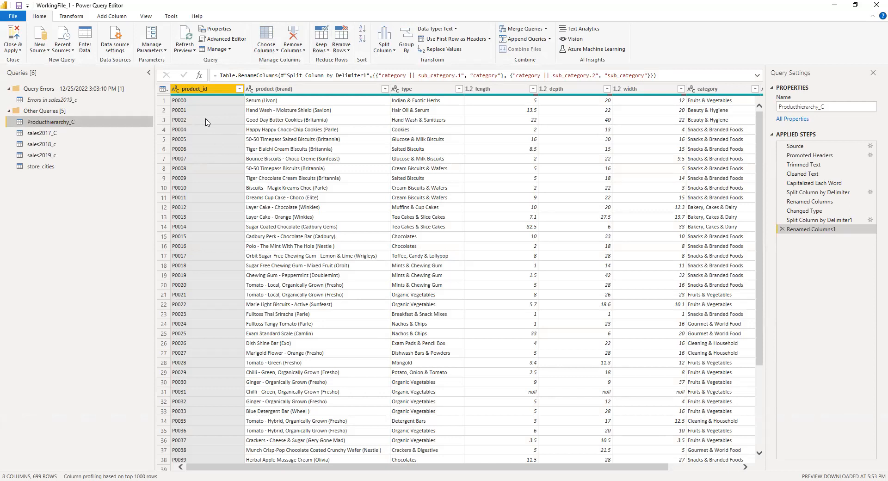
click(158, 1)
Compare the column headers of the sales2017_C, sales2018_c and sales2019_c queries
drag(54, 135, 56, 147)
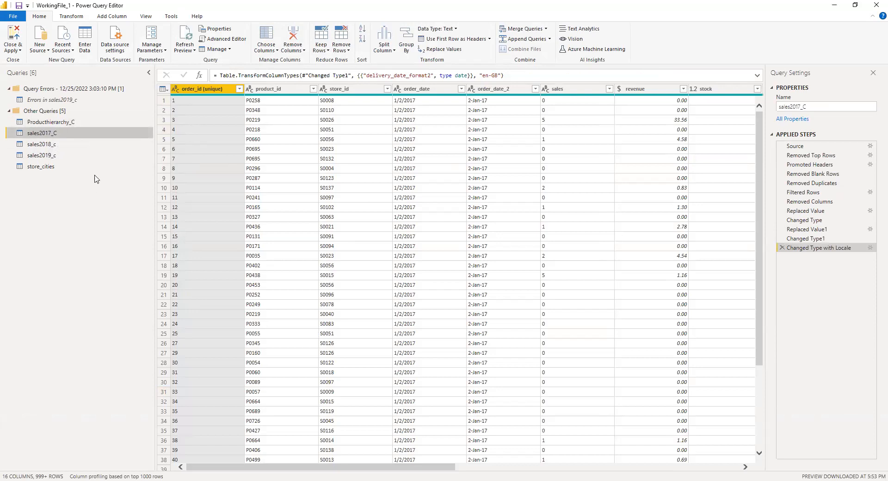
click(60, 155)
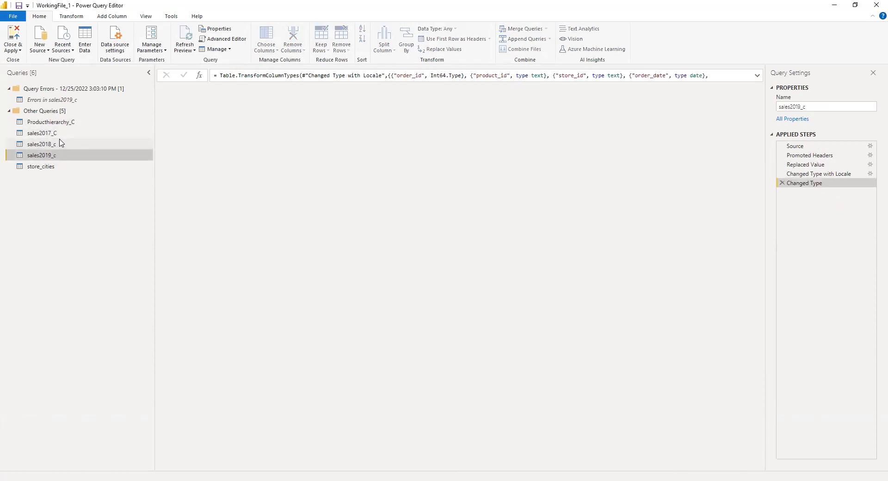
click(60, 134)
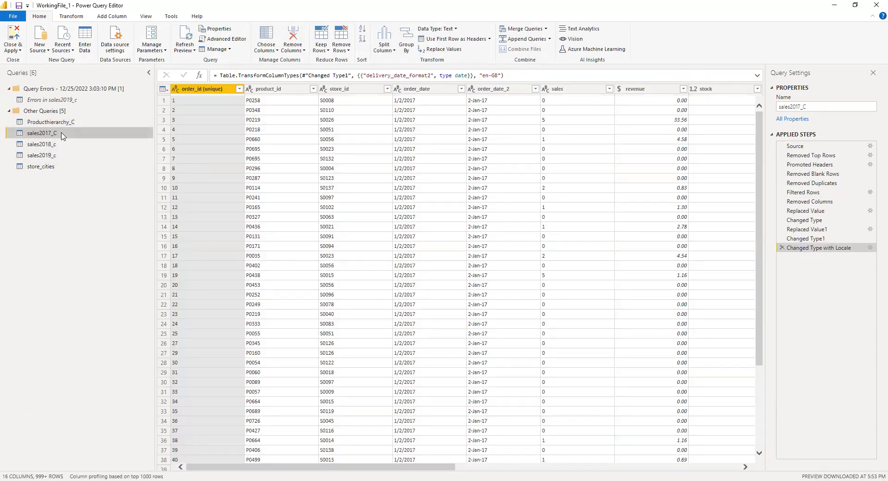
click(65, 145)
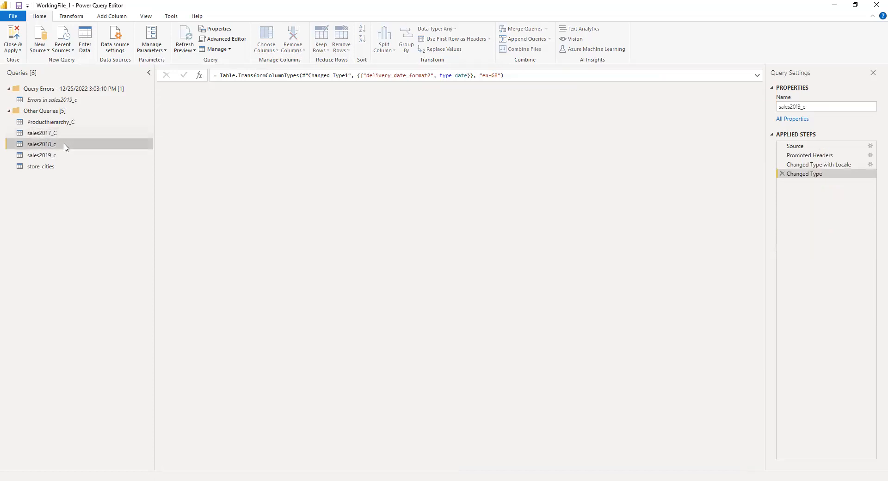
click(65, 156)
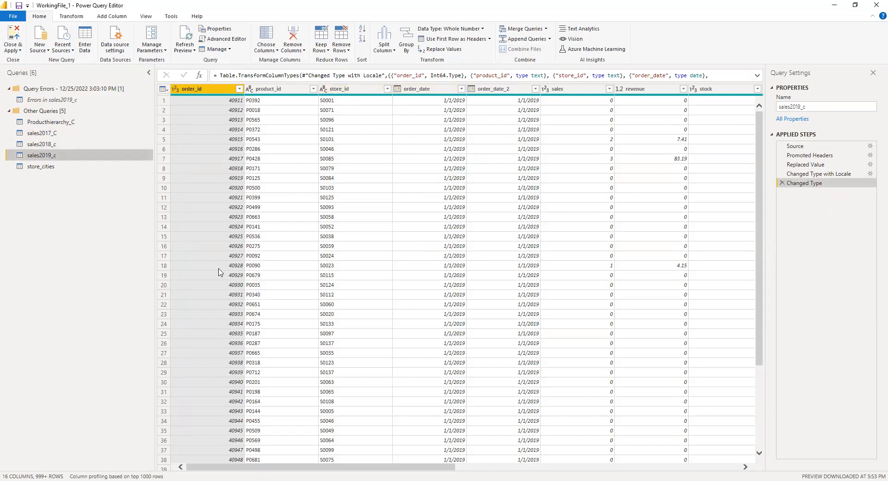
click(63, 143)
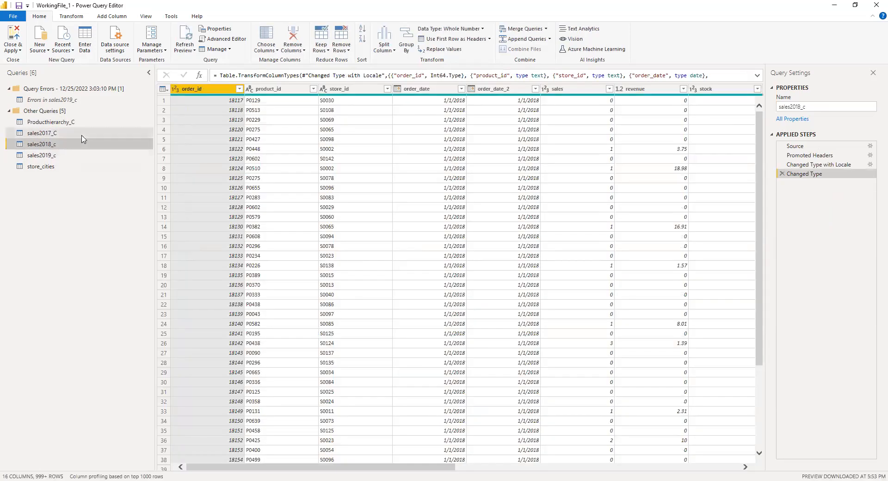
click(74, 135)
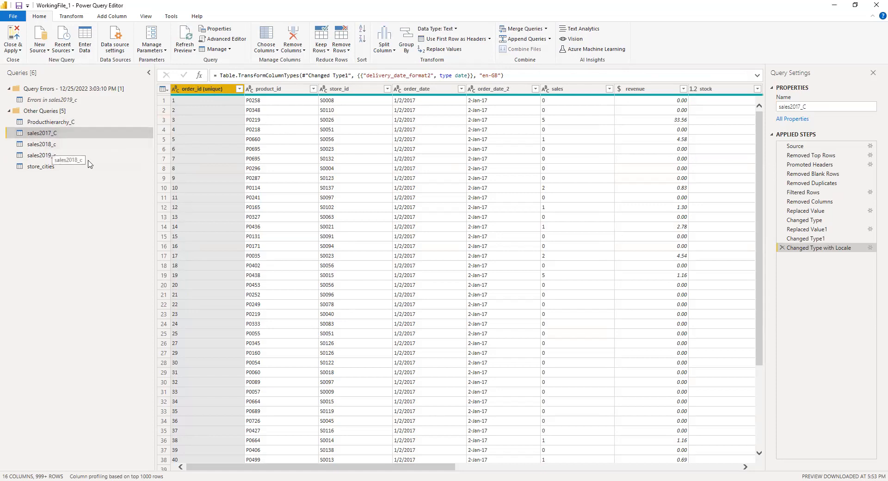
click(44, 145)
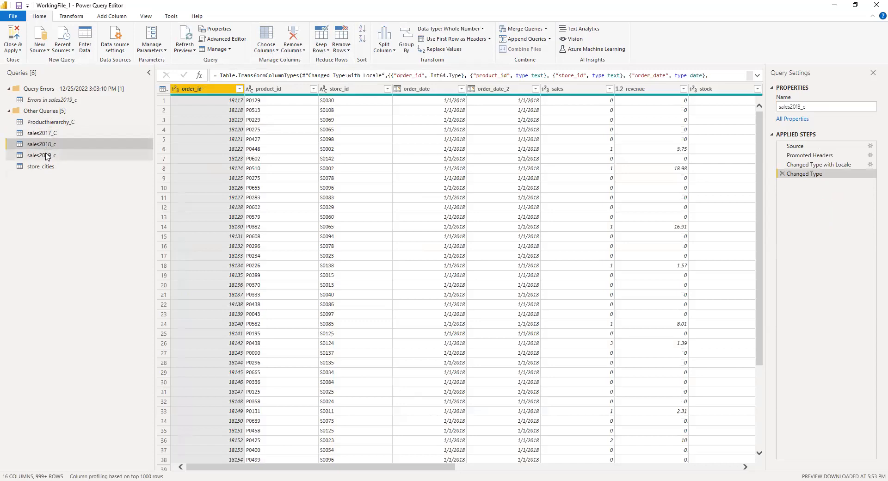
click(47, 156)
Rename the order_id (unique) column in the sales2017_C query to order_id
click(65, 134)
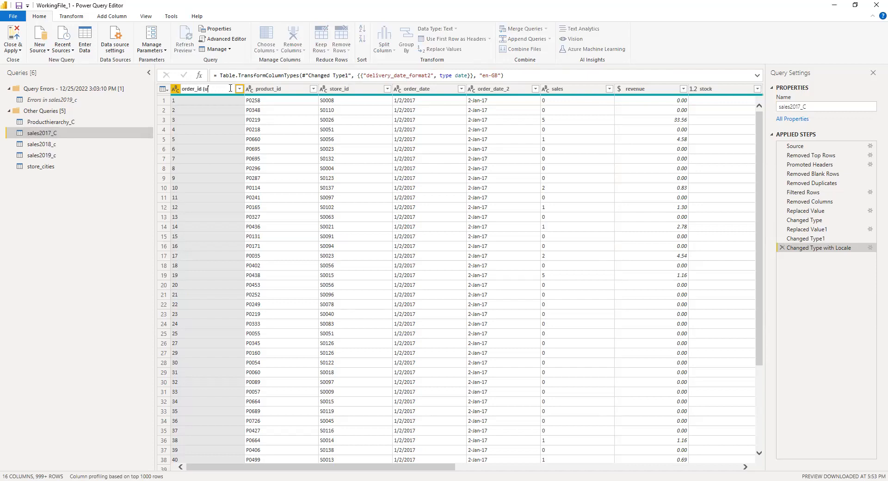
key(Return)
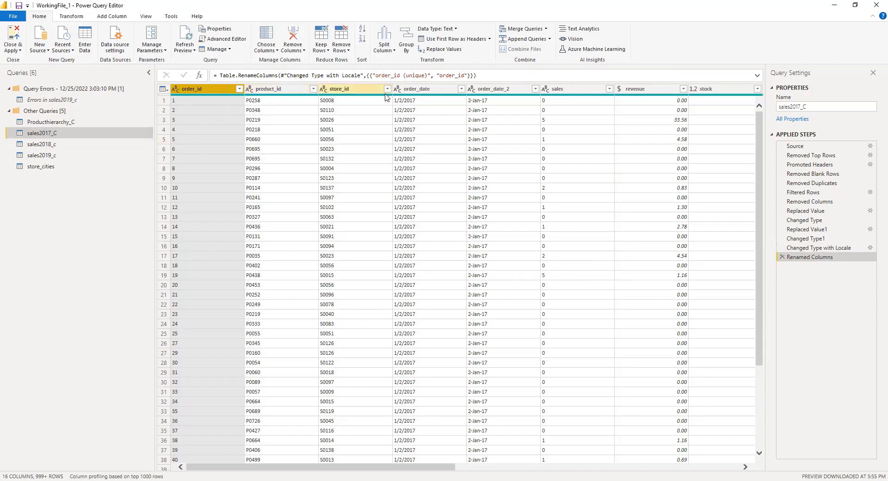
Check the names and order of all columns, through delivery_date_format2, across the three yearly sales queries
click(58, 147)
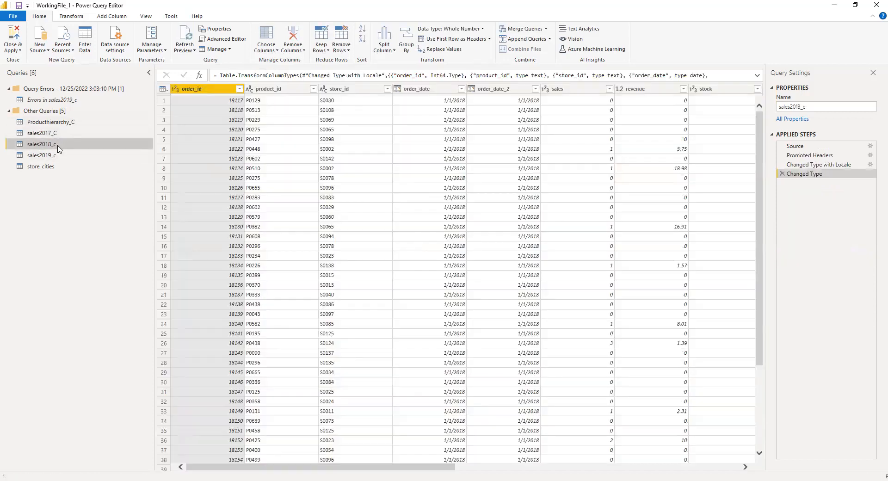
click(56, 155)
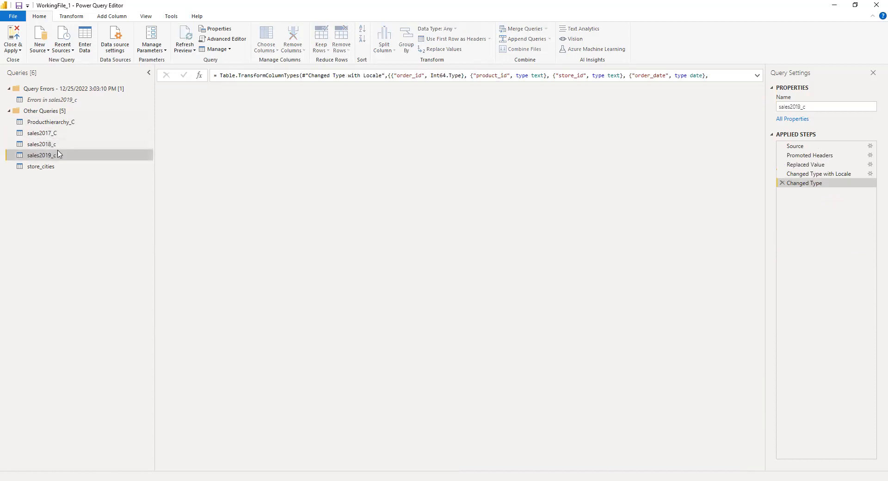
click(65, 135)
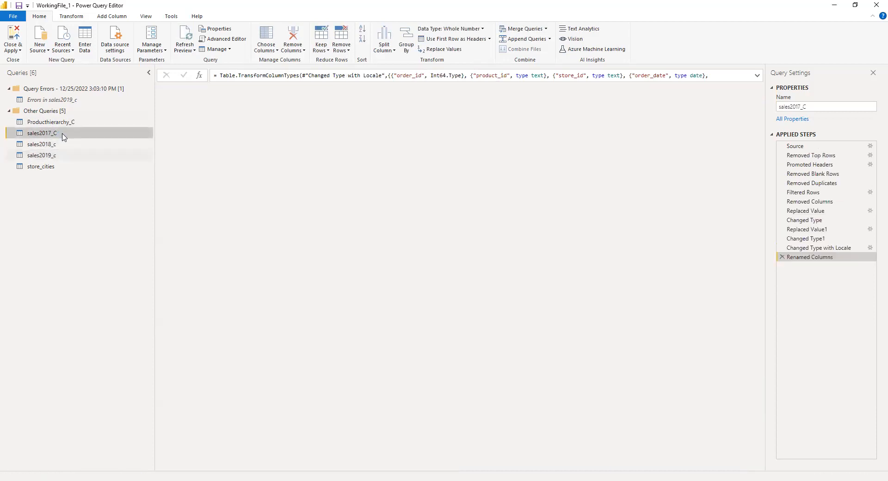
drag(428, 467, 792, 467)
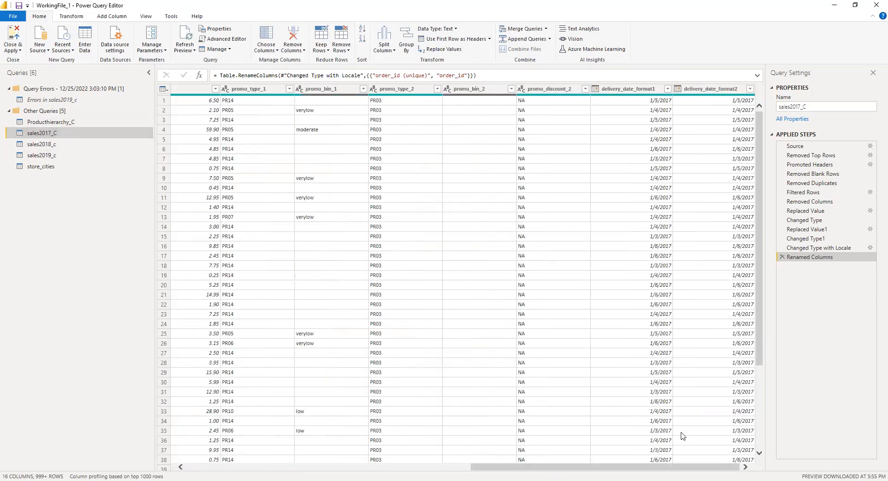
click(28, 143)
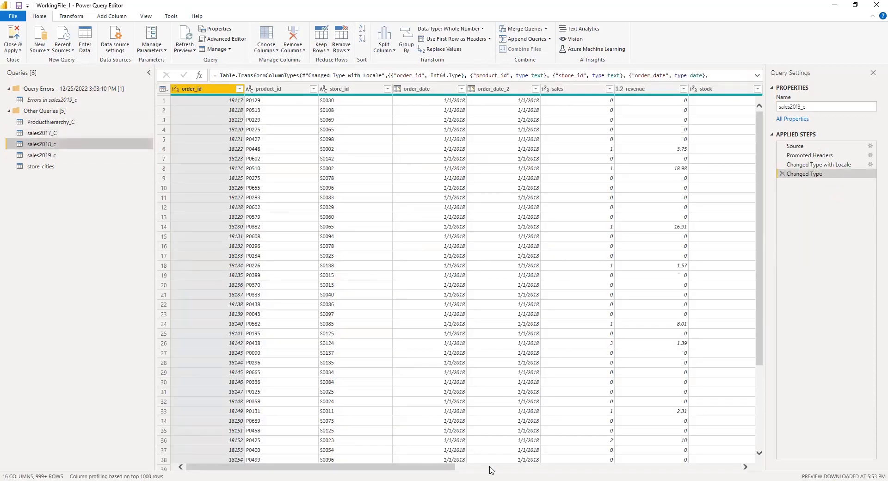
drag(444, 468, 160, 205)
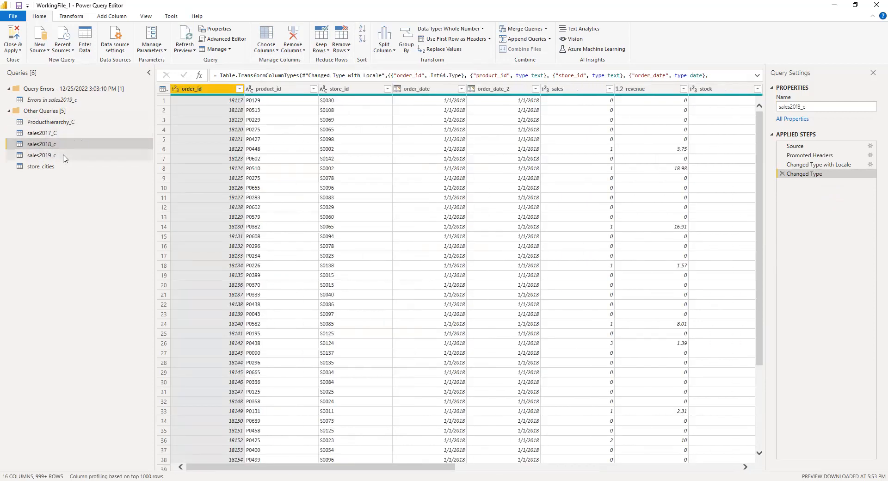
click(63, 155)
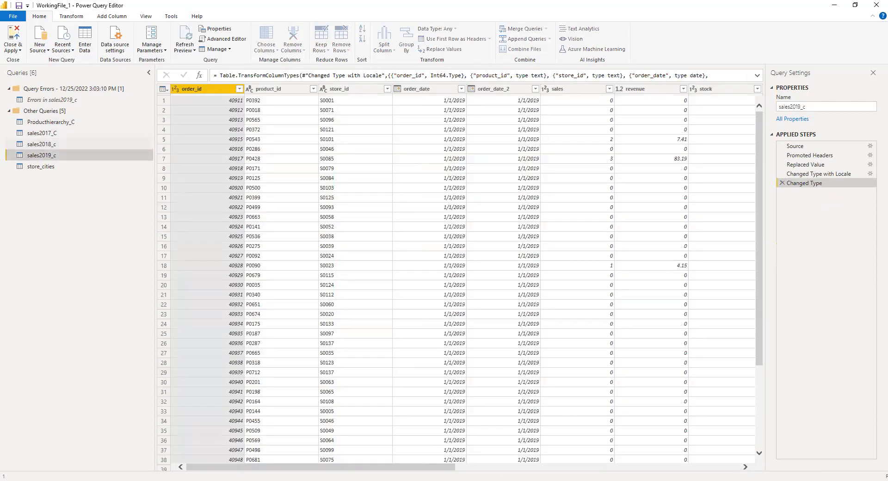
drag(410, 468, 696, 468)
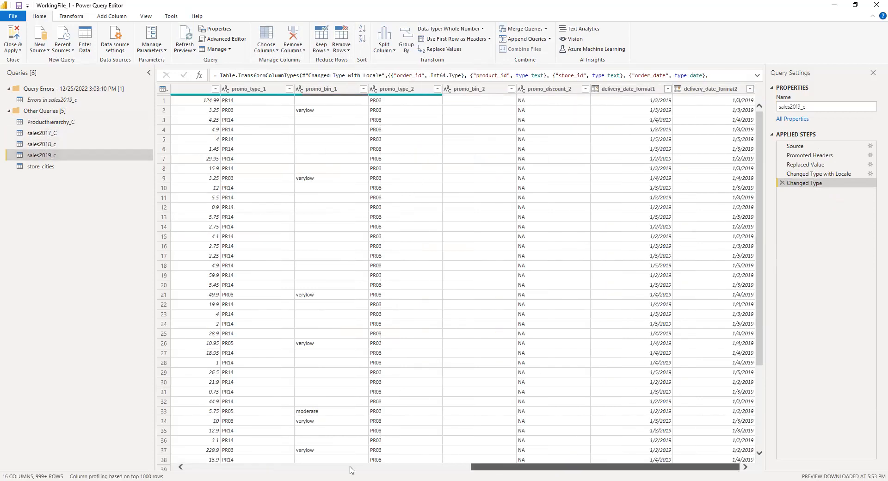
drag(174, 274, 241, 349)
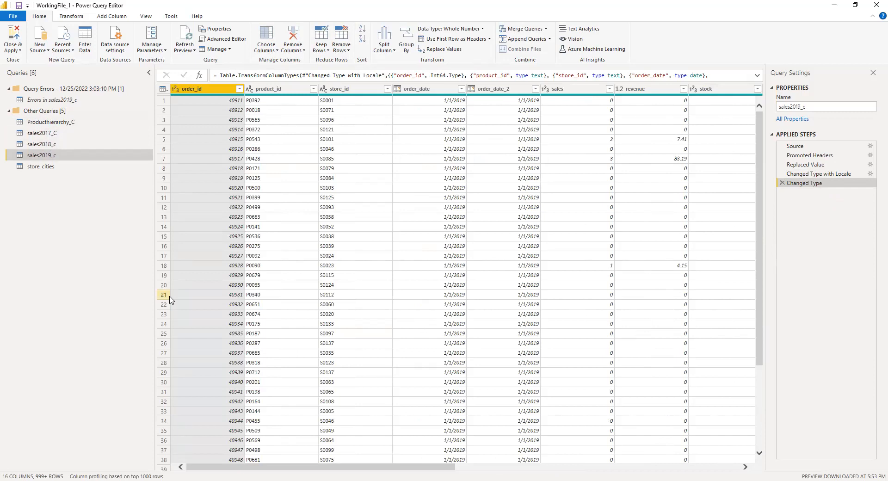
Append the sales2017_C and sales2018_c tables to the sales2019_c query, using the option for three or more tables
click(49, 155)
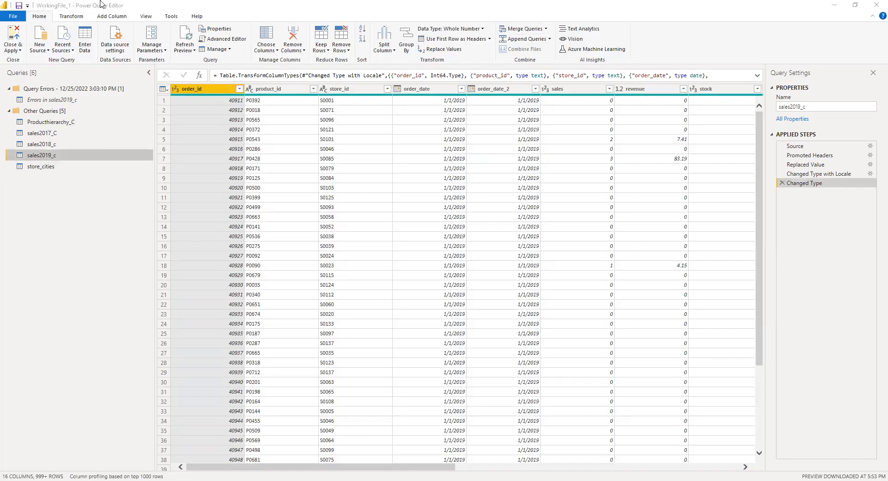
click(41, 14)
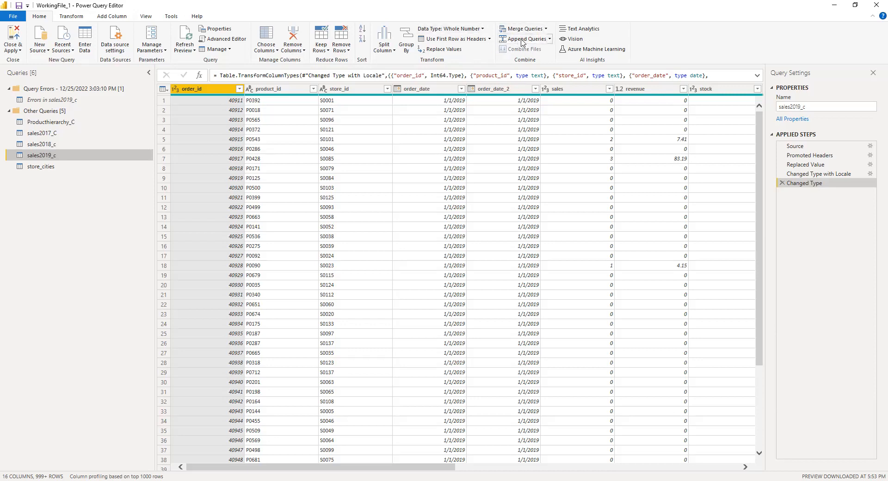
click(550, 40)
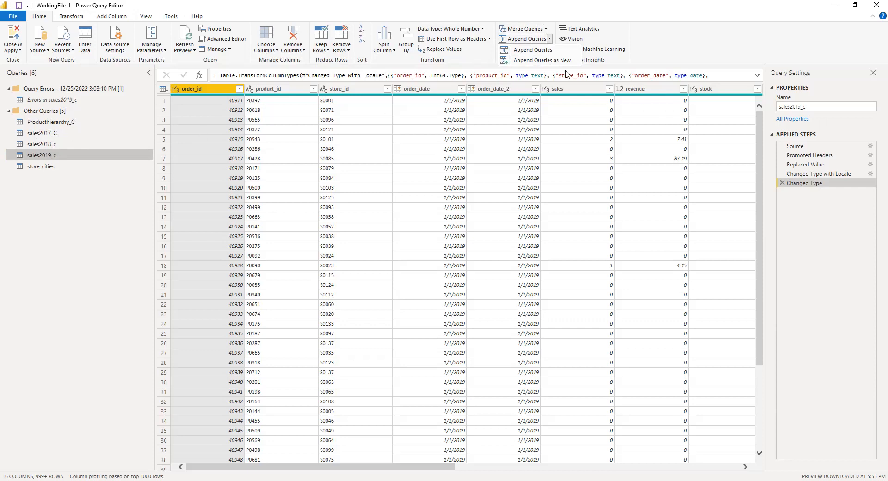
click(513, 40)
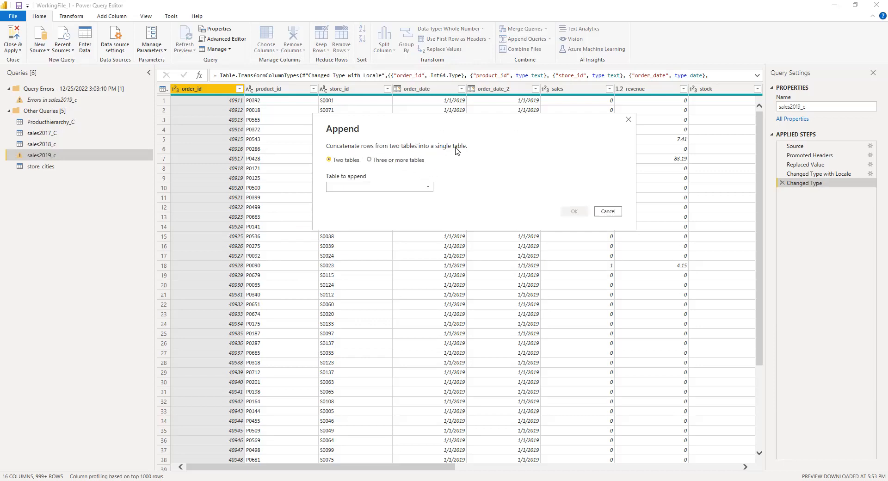
click(390, 160)
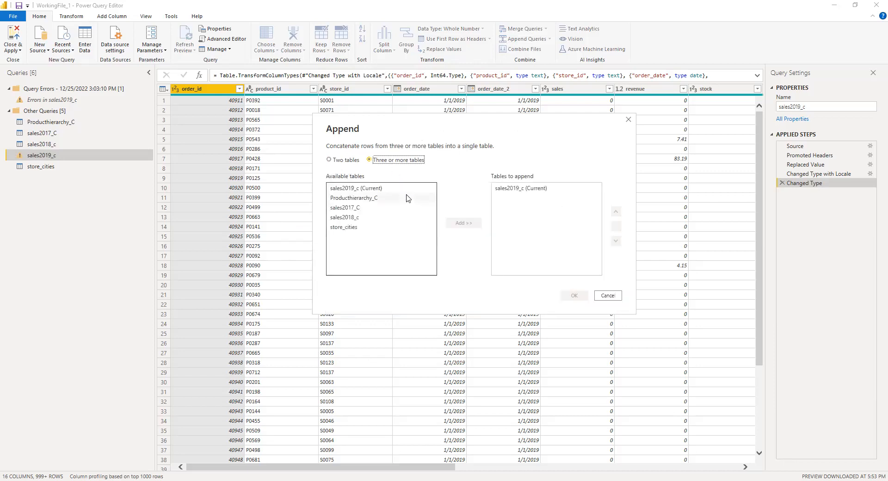
click(344, 161)
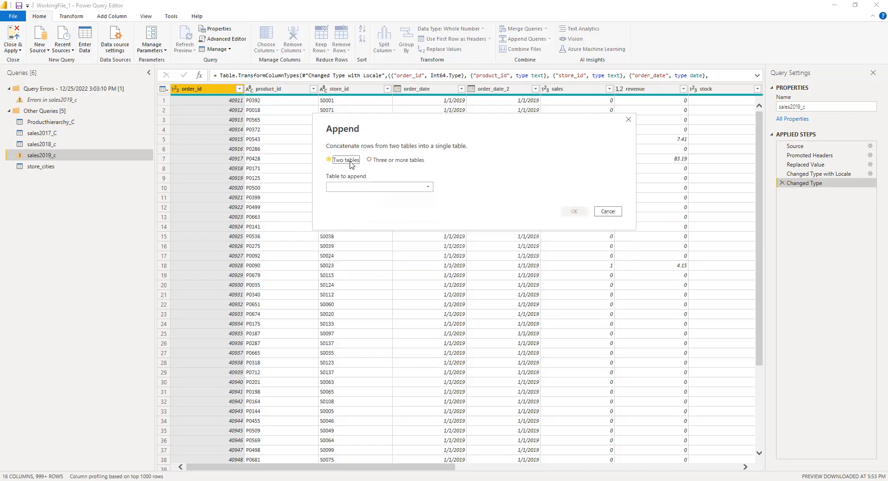
click(368, 160)
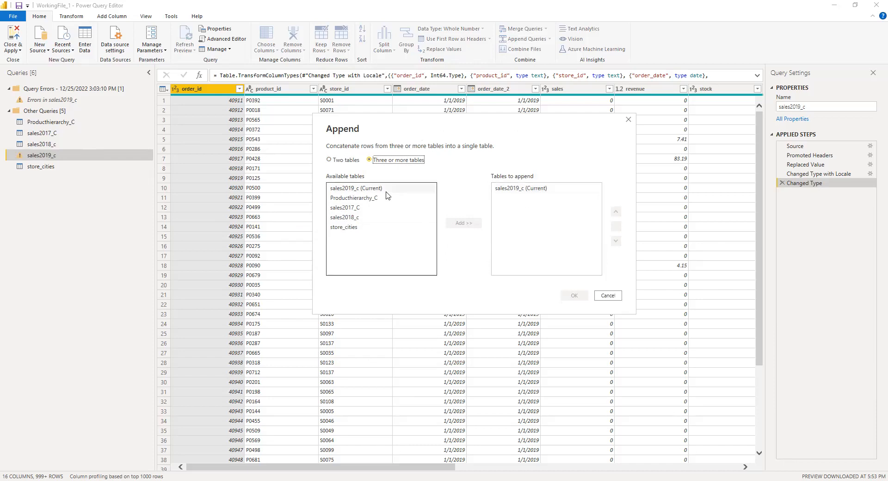
click(364, 207)
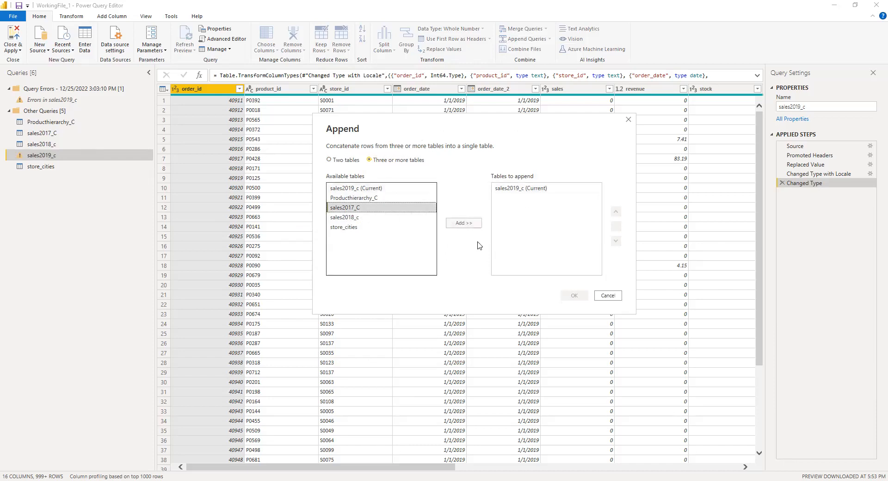
click(467, 224)
click(364, 218)
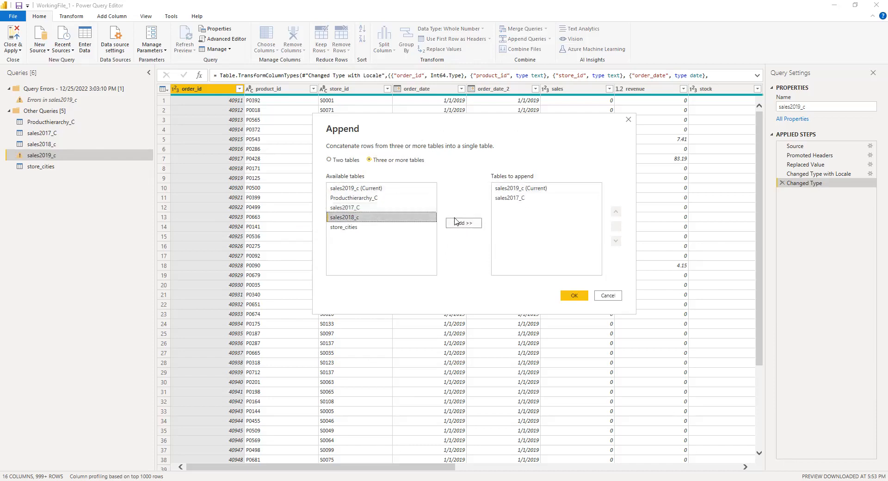
click(464, 224)
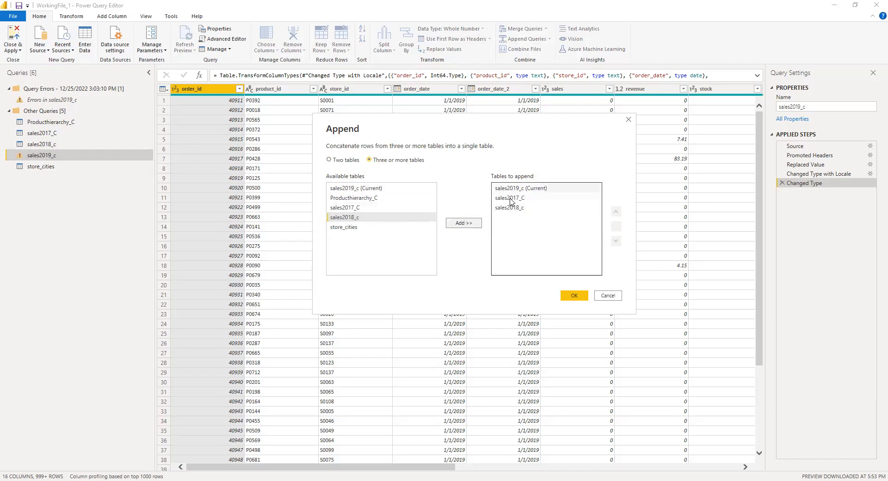
click(584, 297)
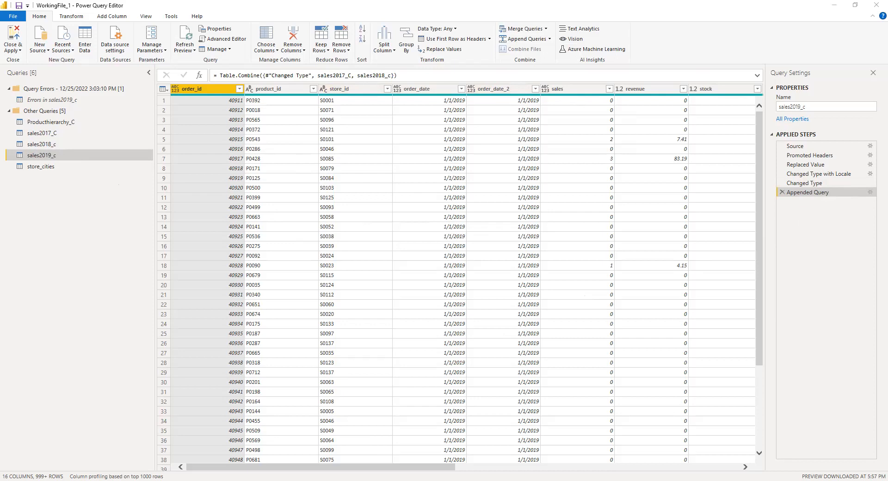
Load the full list of order_date values in the appended sales2019_c query and examine which years it covers
drag(407, 470, 481, 469)
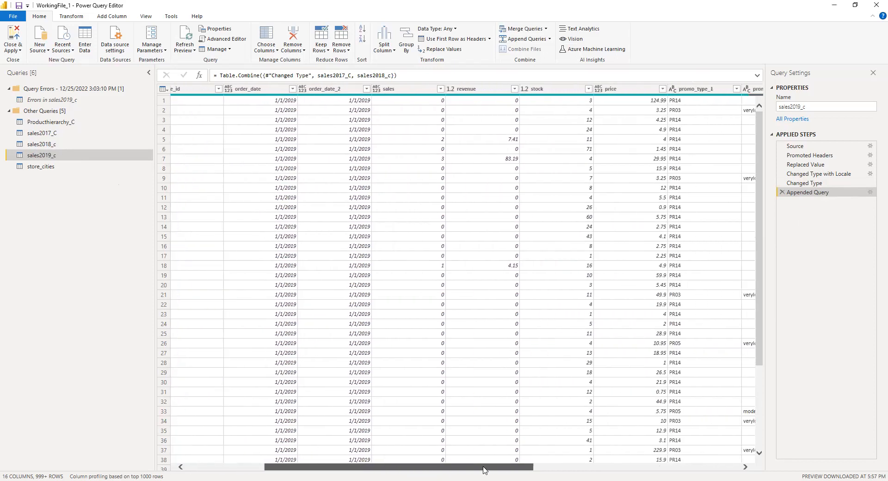
click(273, 88)
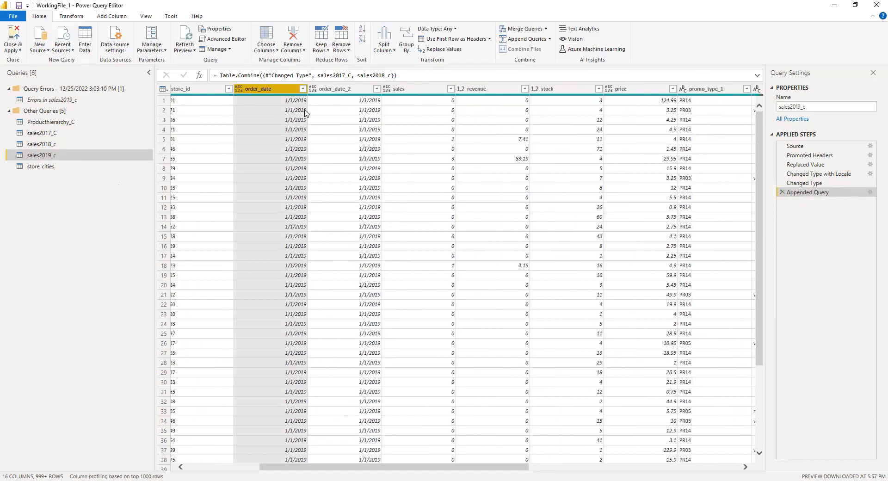
click(303, 89)
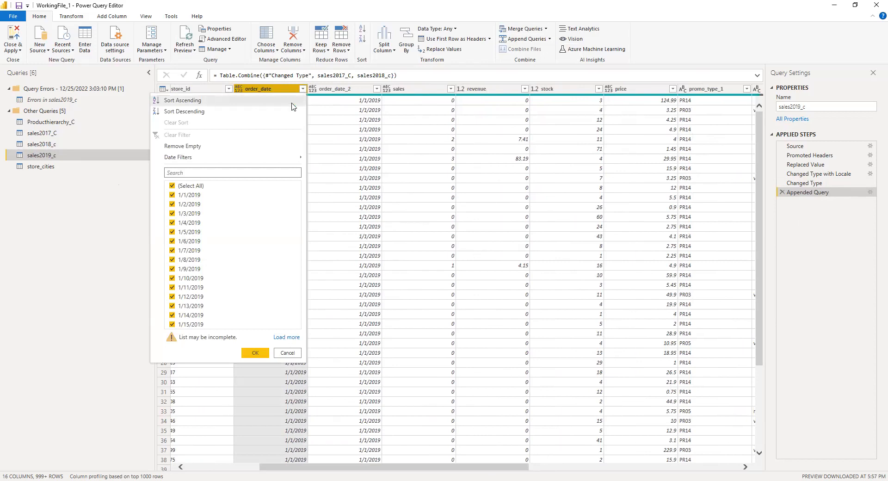
click(284, 337)
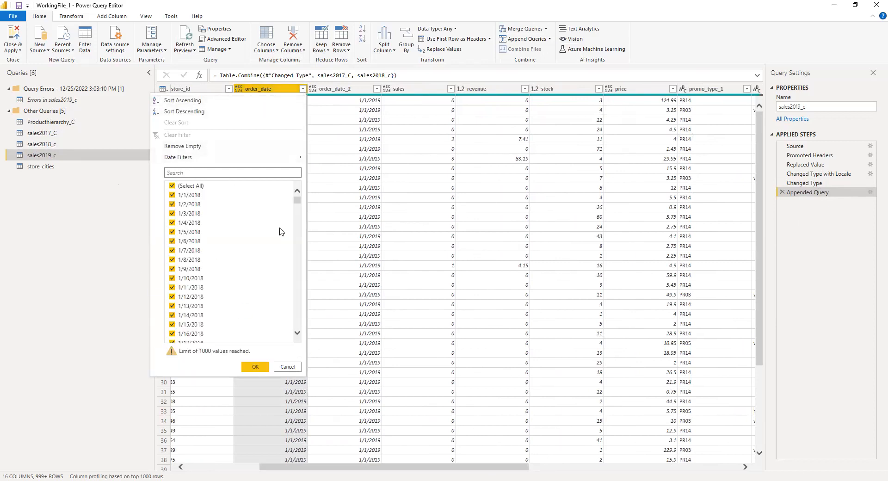
drag(300, 201, 311, 150)
Sort the appended sales2019_c rows by order_date in ascending order and look through the first rows
click(203, 100)
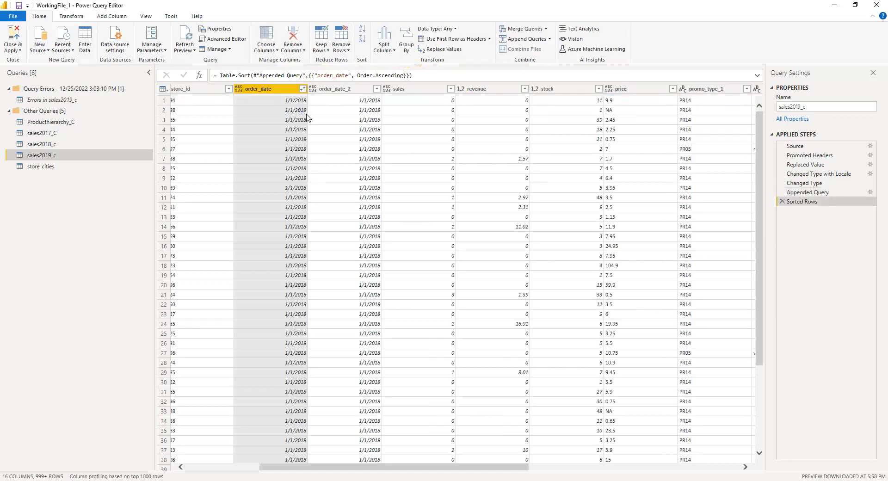
scroll(280, 158, down, 15)
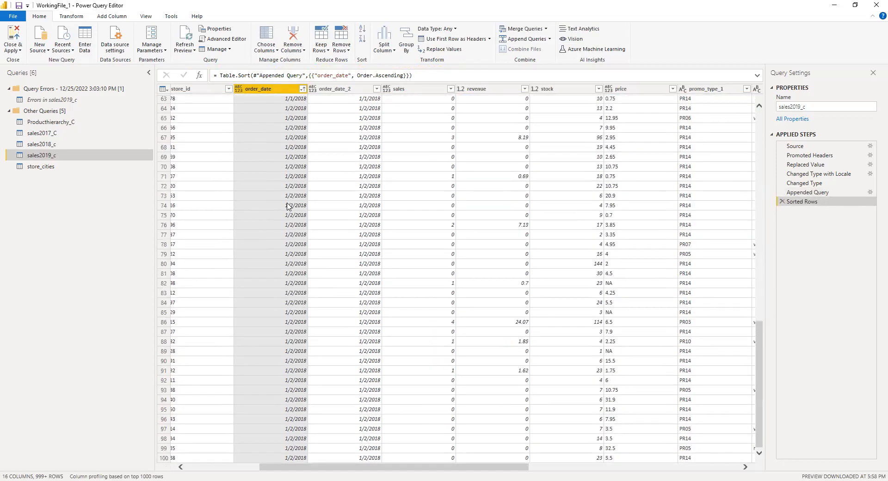
scroll(291, 198, up, 15)
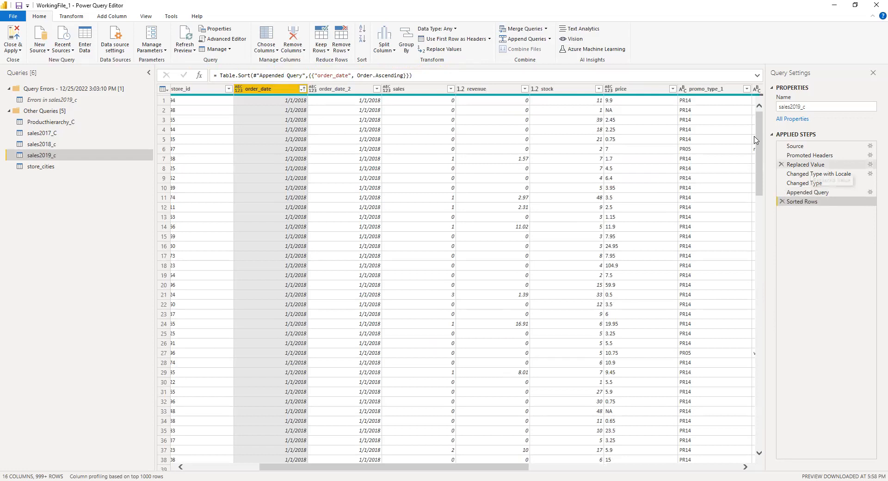
Load the complete order_date value list again and sort the sales2019_c rows by order_date in descending order
click(303, 88)
scroll(248, 237, down, 1)
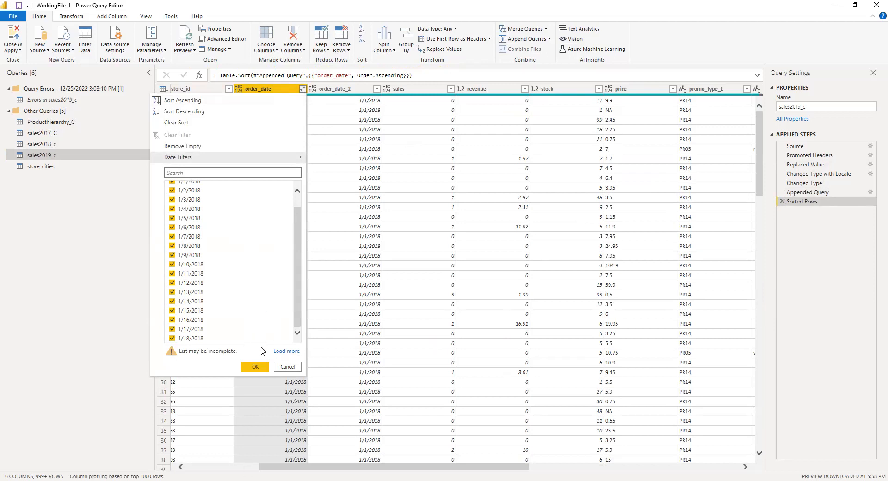
click(288, 352)
drag(299, 202, 315, 159)
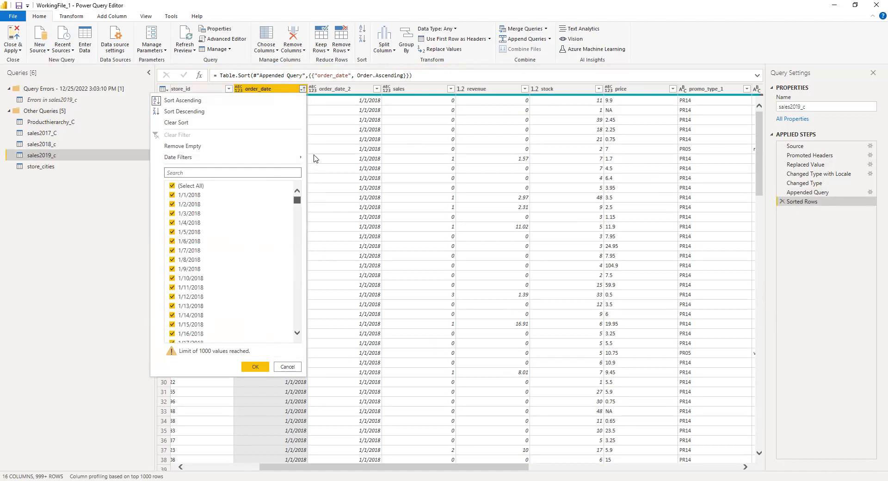
click(323, 96)
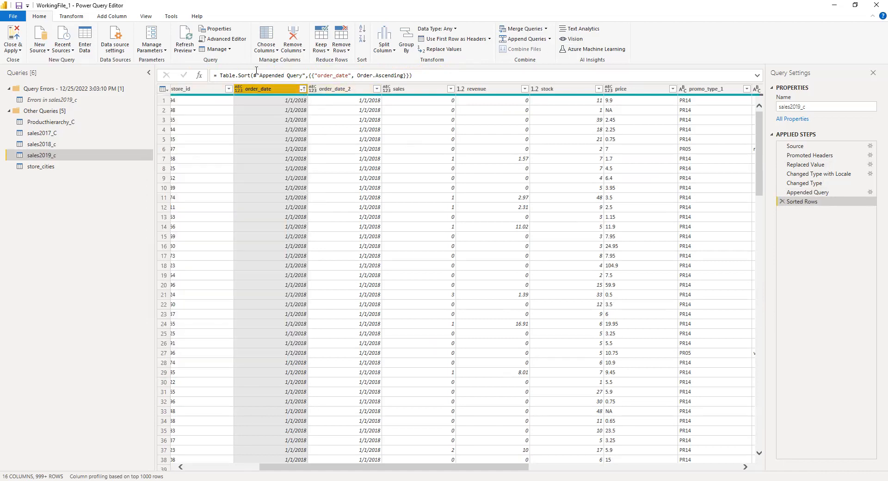
click(302, 89)
click(271, 112)
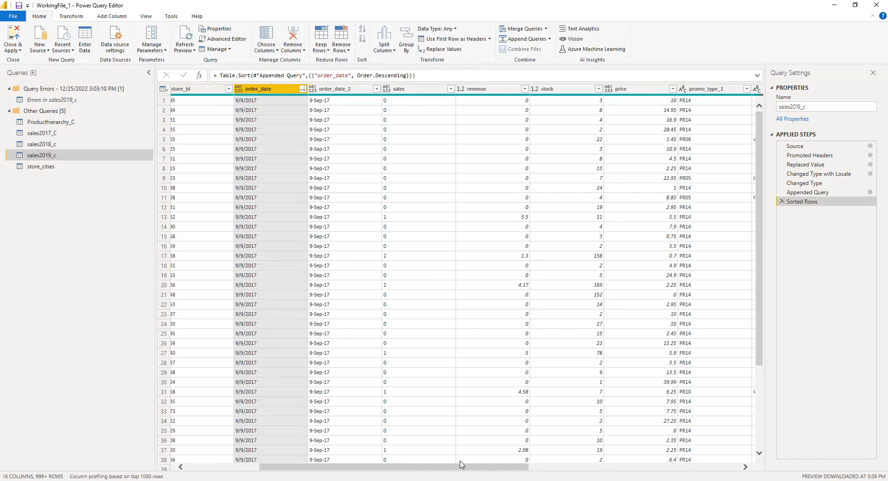
Examine the appended table column by column, from order_id through delivery_date_format2, to check that the data lines up
drag(436, 467, 352, 462)
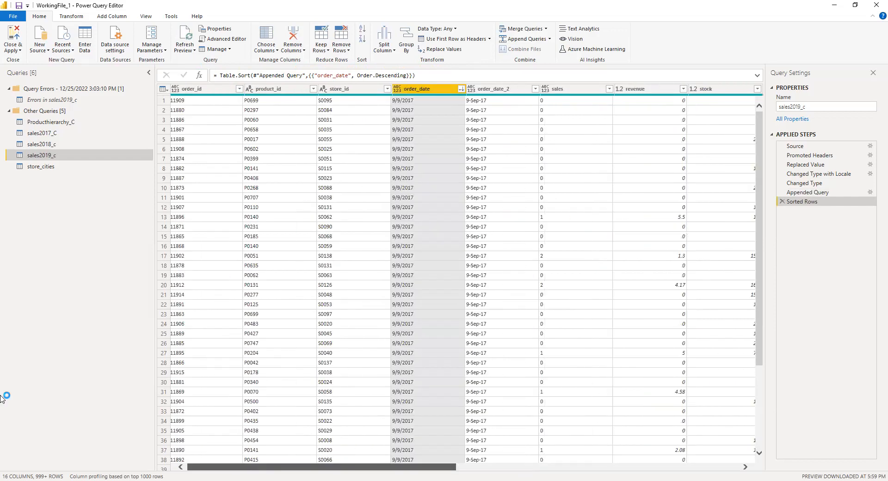
click(199, 89)
click(279, 90)
click(330, 91)
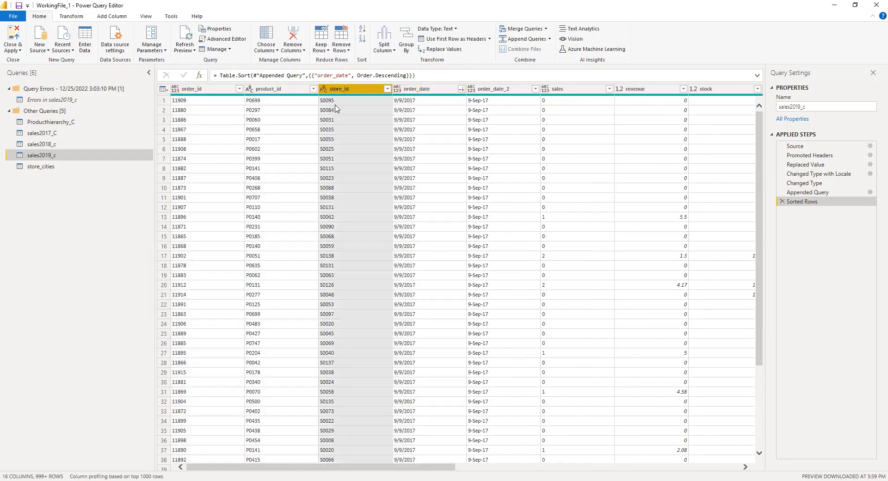
click(437, 89)
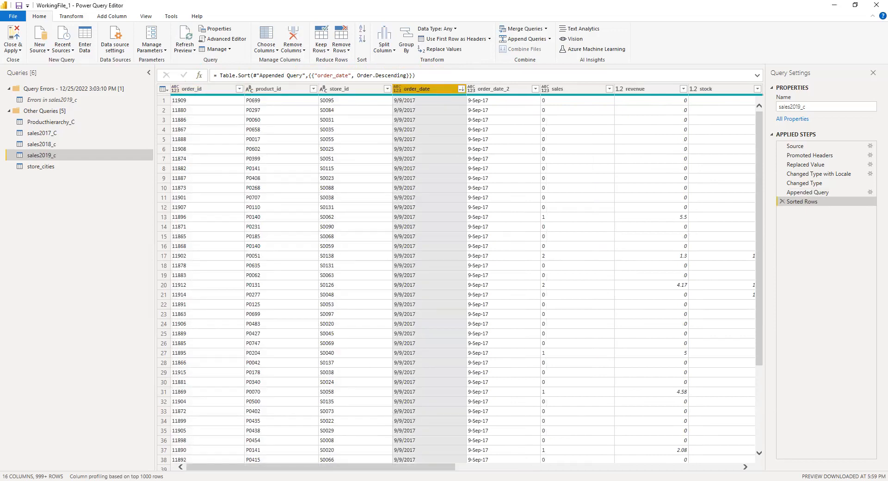
drag(413, 470, 486, 470)
click(336, 91)
click(416, 90)
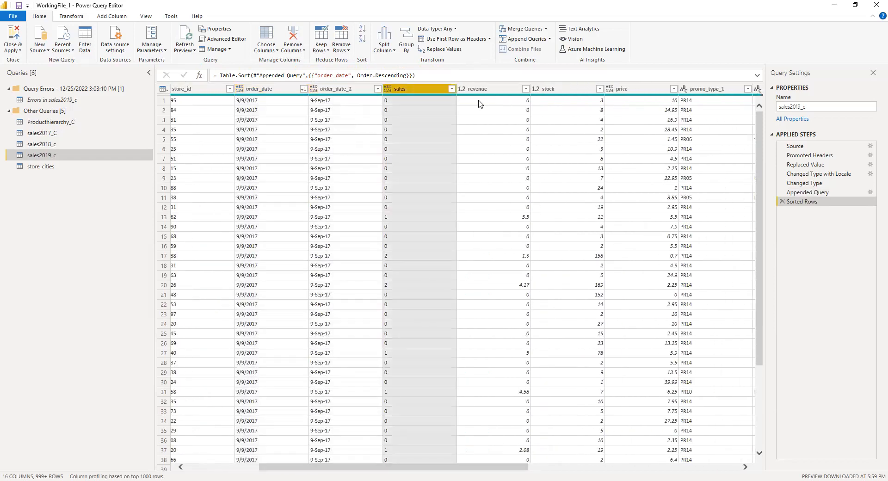
click(494, 93)
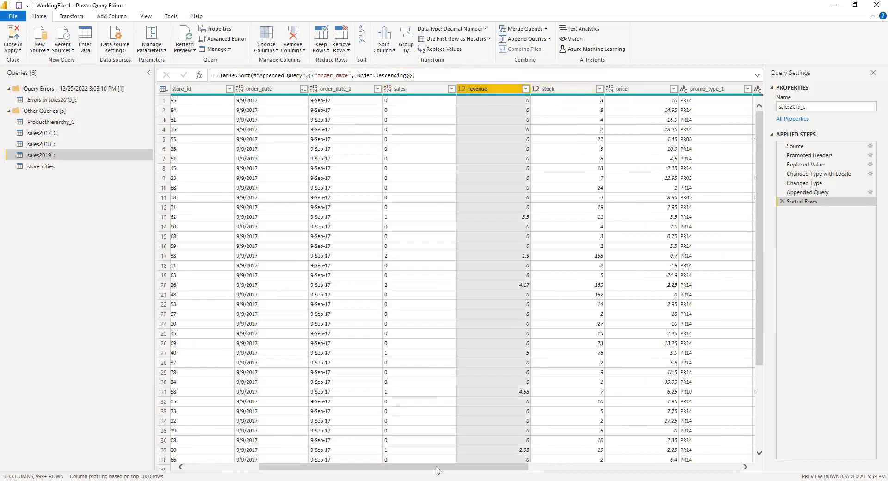
drag(426, 470, 634, 469)
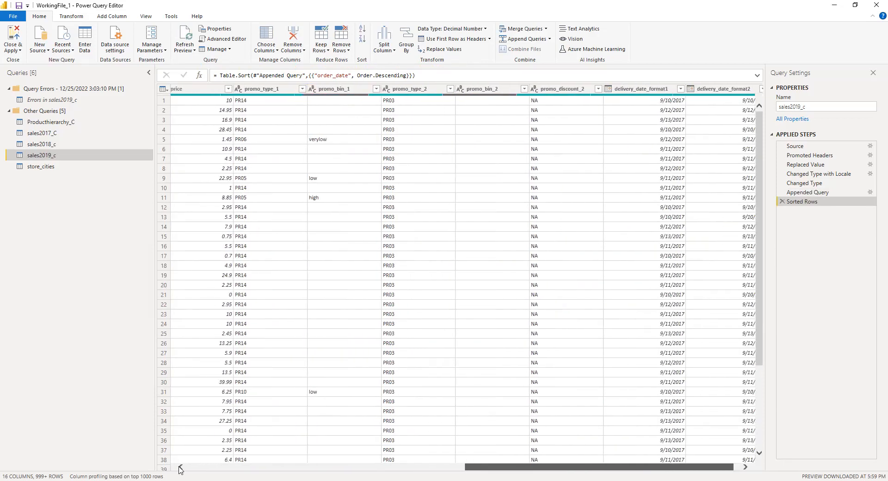
click(180, 470)
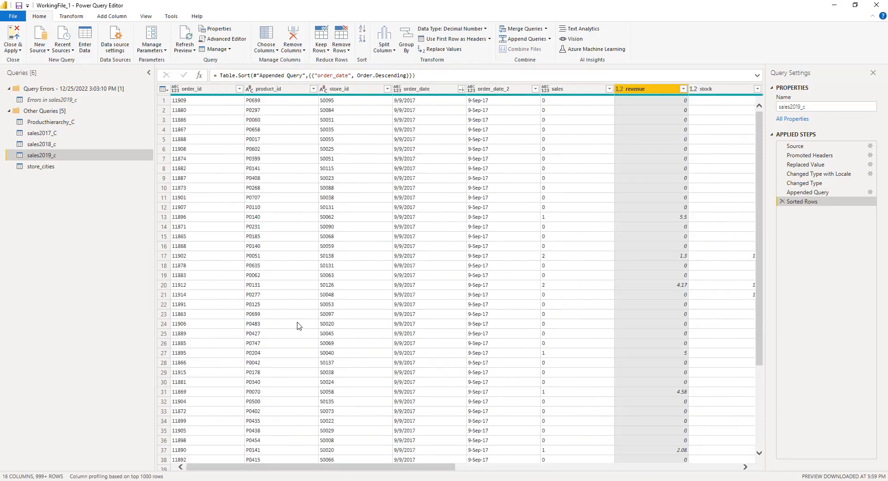
Rename the sales2019_c query as sales2017-2019
right_click(45, 159)
key(Escape)
right_click(33, 158)
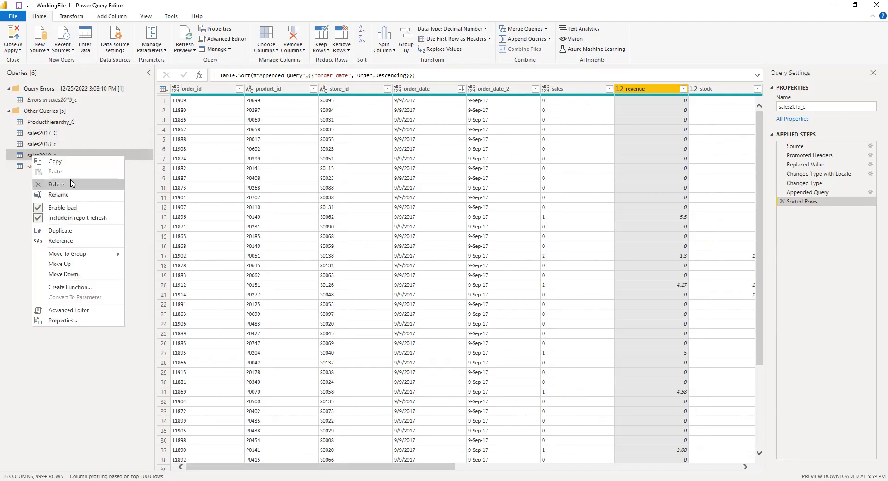
click(59, 195)
click(71, 156)
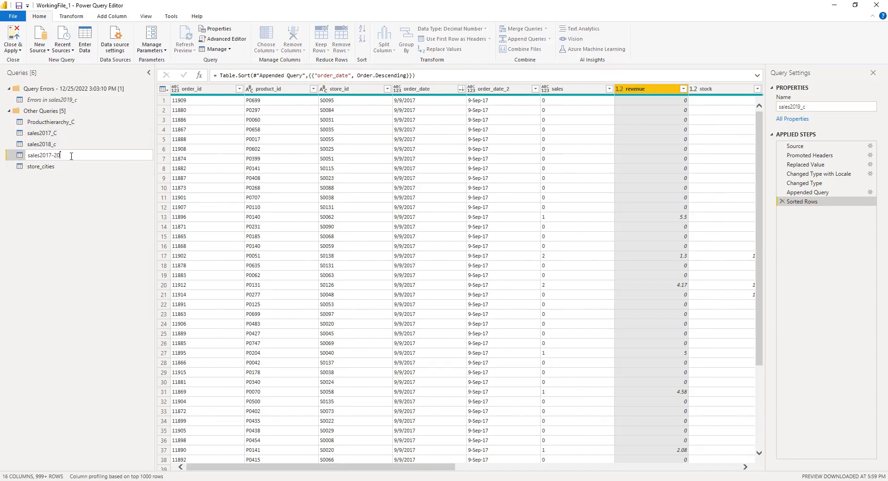
key(Return)
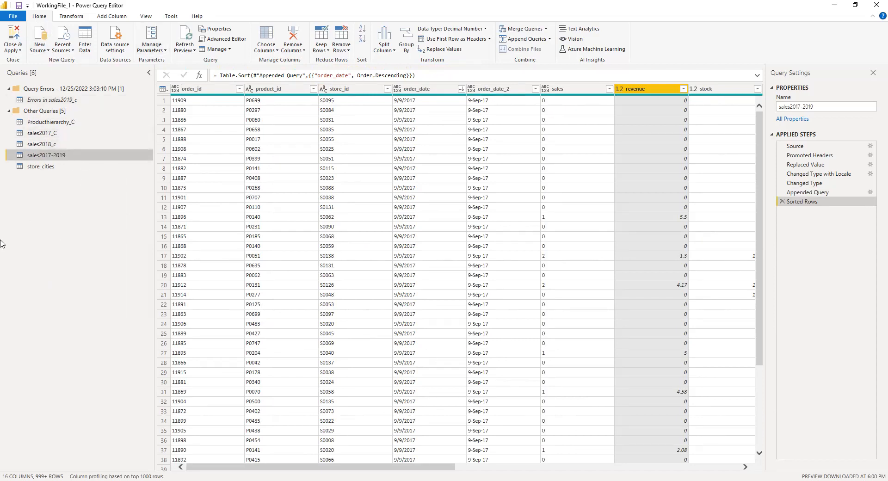
Create a new query group named Retired_Files
right_click(94, 195)
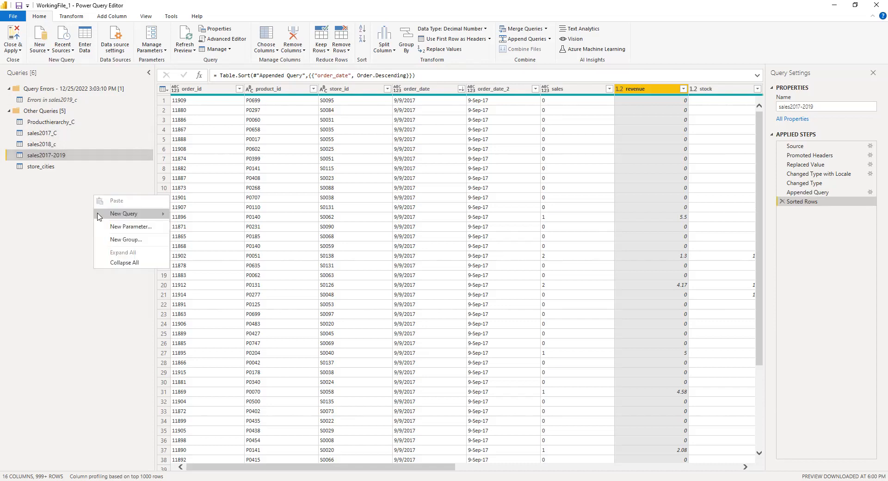
mouse_move(99, 216)
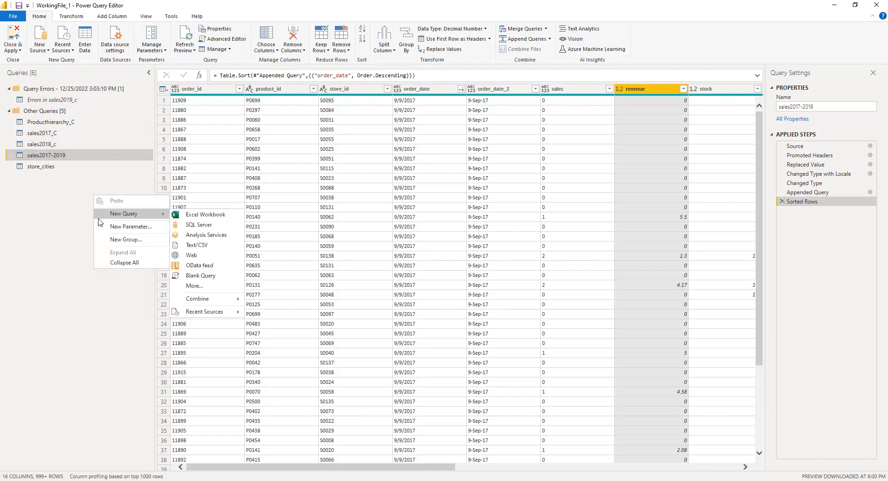
right_click(64, 174)
click(90, 219)
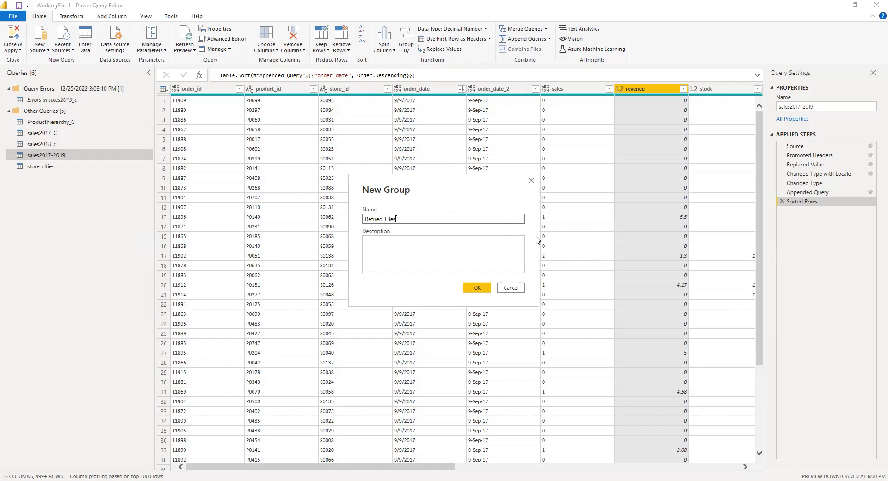
key(Return)
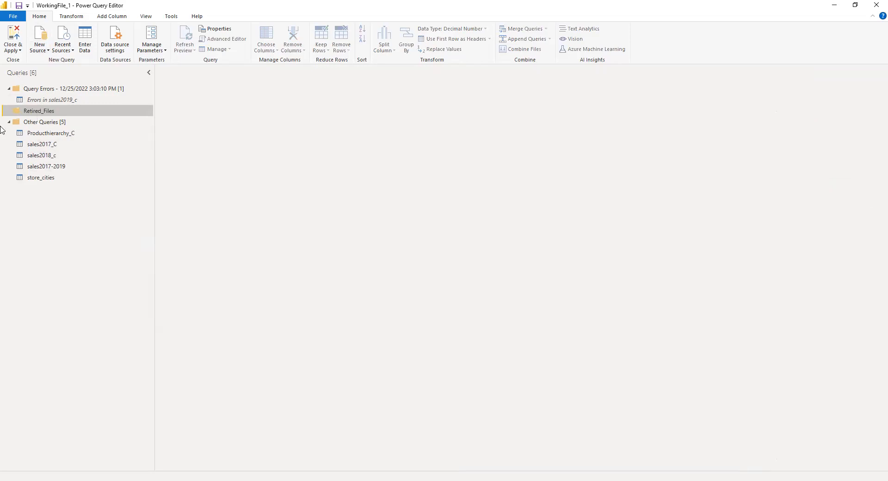
Move the sales2017_C and sales2018_c queries into the Retired_Files group and collapse the group
click(46, 156)
ctrl+click(54, 145)
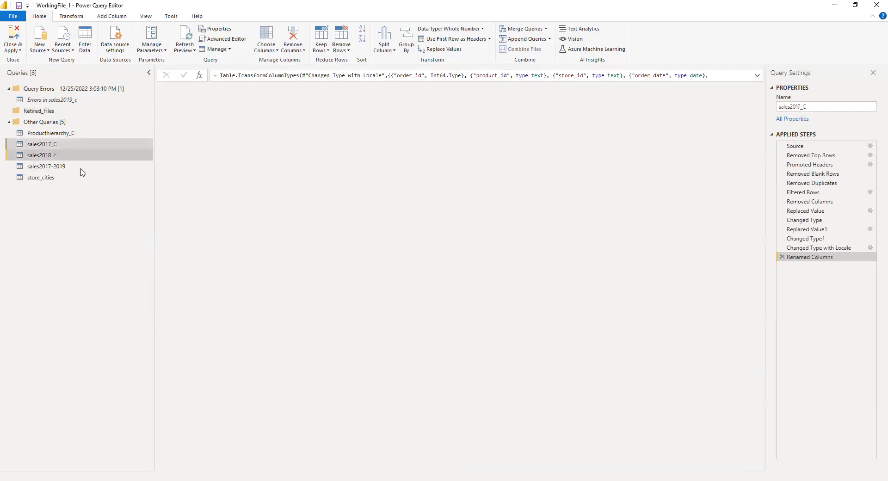
drag(41, 147, 50, 112)
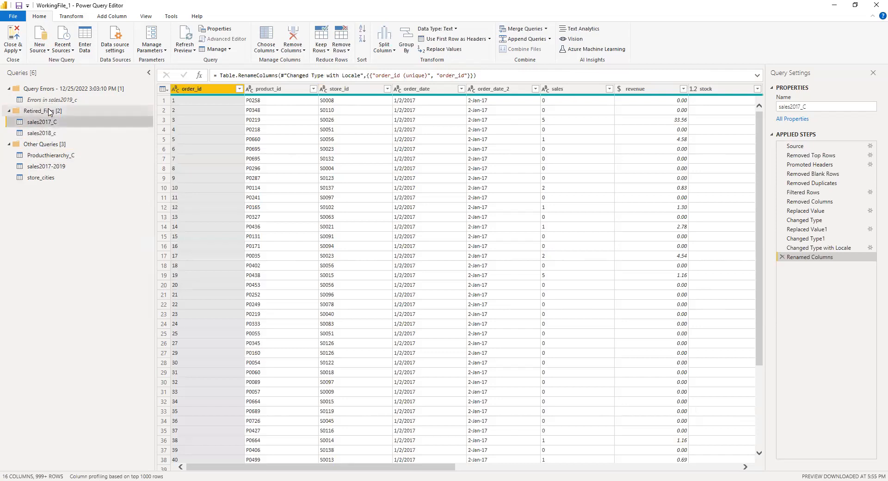
click(10, 111)
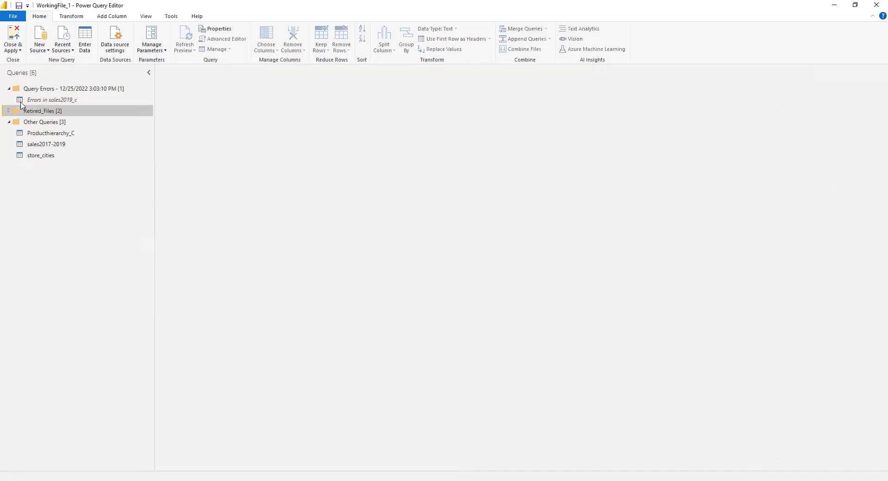
Review the remaining Producthierarchy_C, sales2017-2019 and store_cities queries
click(50, 134)
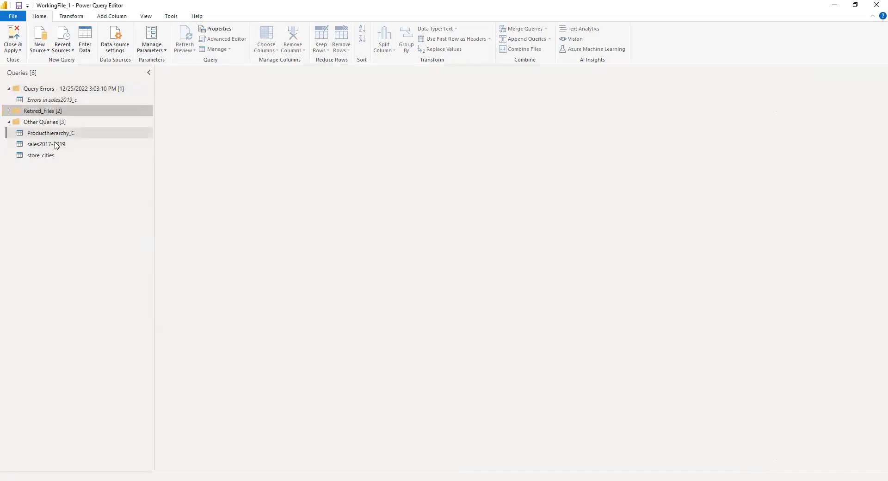
click(58, 157)
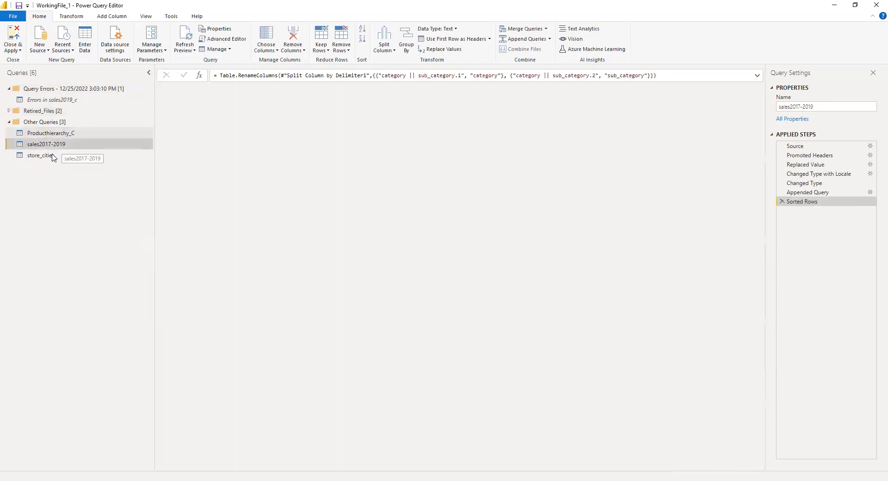
click(62, 146)
click(51, 156)
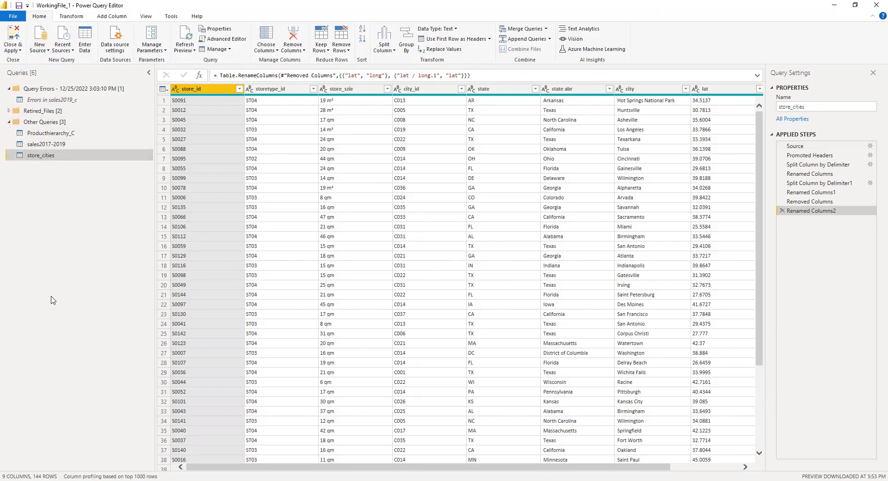
Start adding a new Excel workbook source and bring up the file selection for the RawFiles folder
click(38, 49)
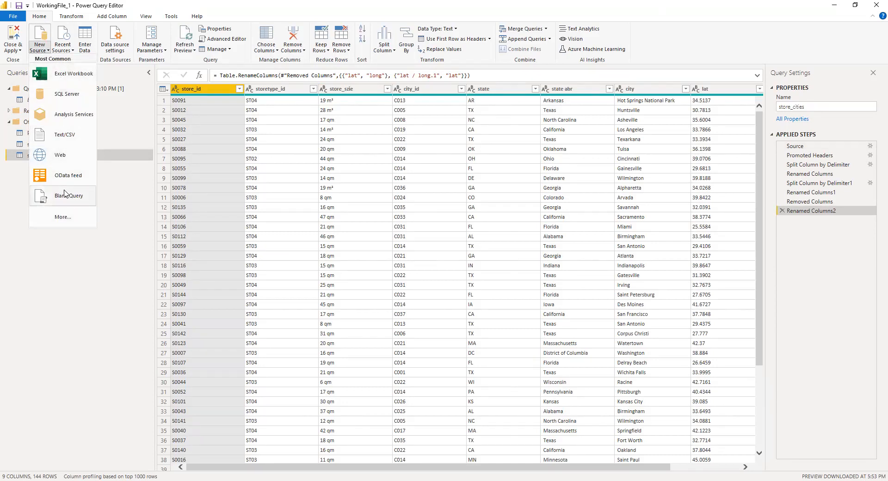
click(63, 75)
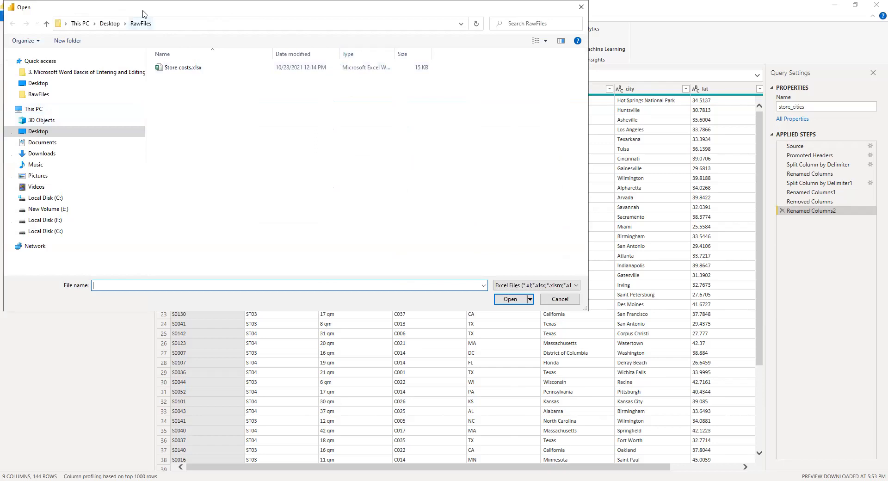
drag(143, 14, 244, 67)
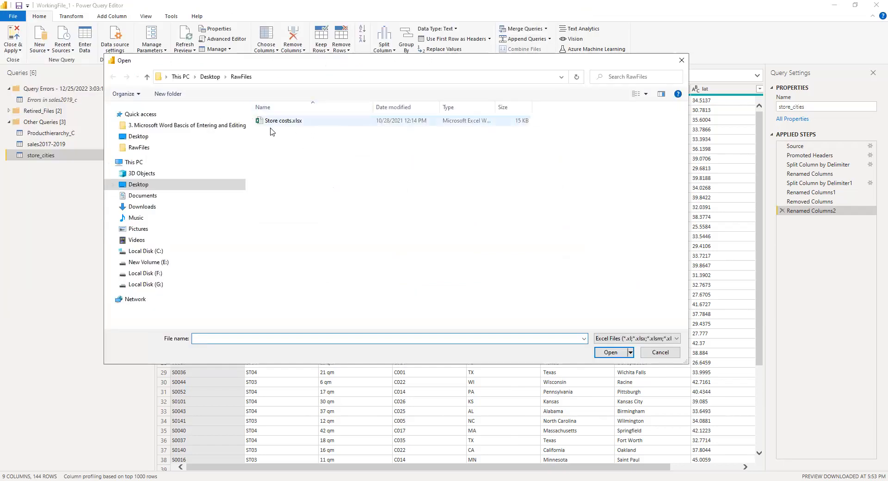
Show all file types in the RawFiles folder and restore the filter to Excel files only
click(674, 340)
click(672, 354)
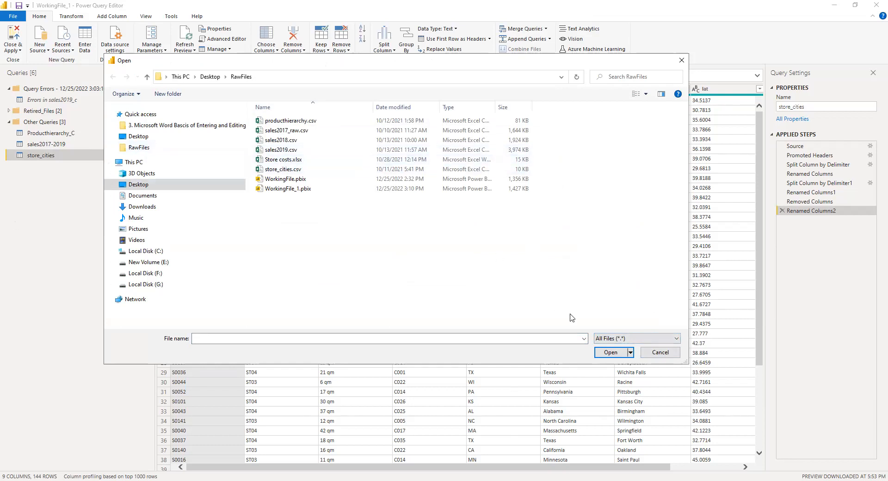
click(636, 338)
click(629, 354)
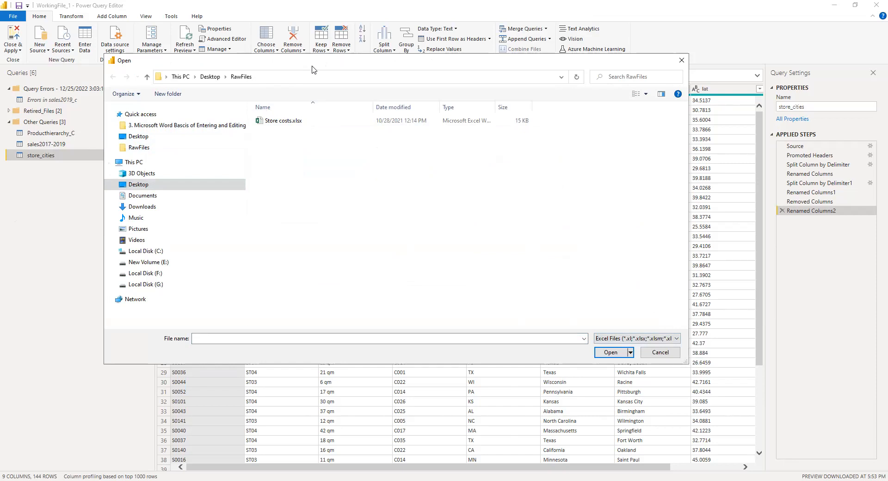
Load the Stores - construction costs sheet from Store costs.xlsx as a new query
drag(311, 69, 424, 162)
click(396, 214)
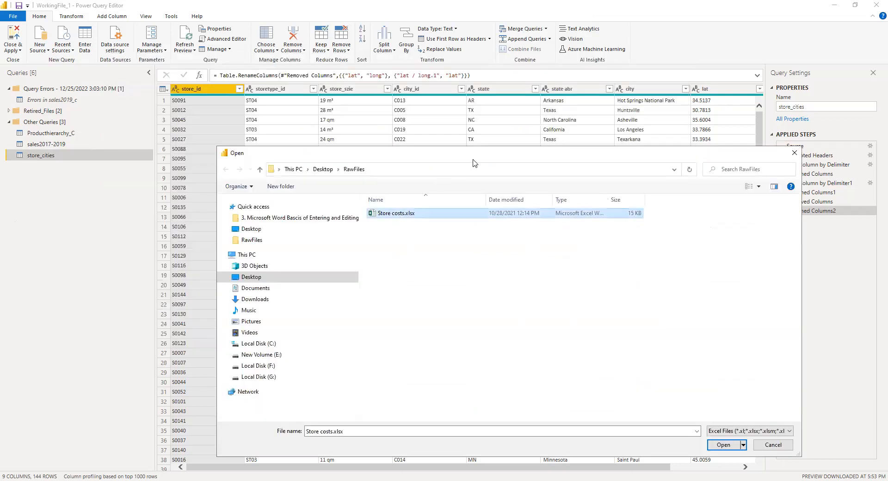
drag(479, 162, 416, 94)
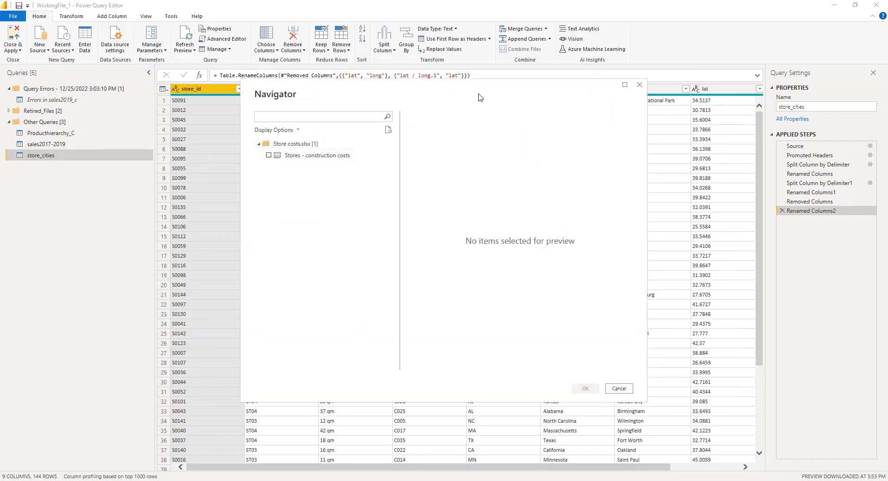
drag(472, 93, 369, 51)
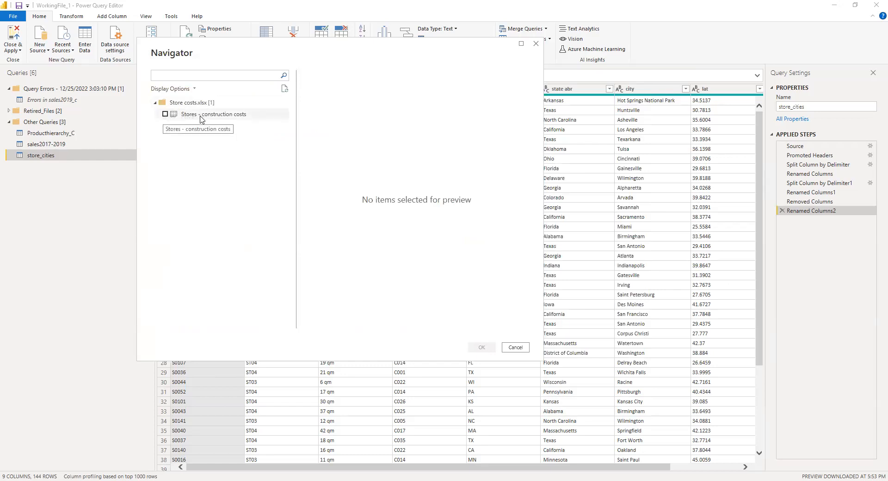
click(165, 115)
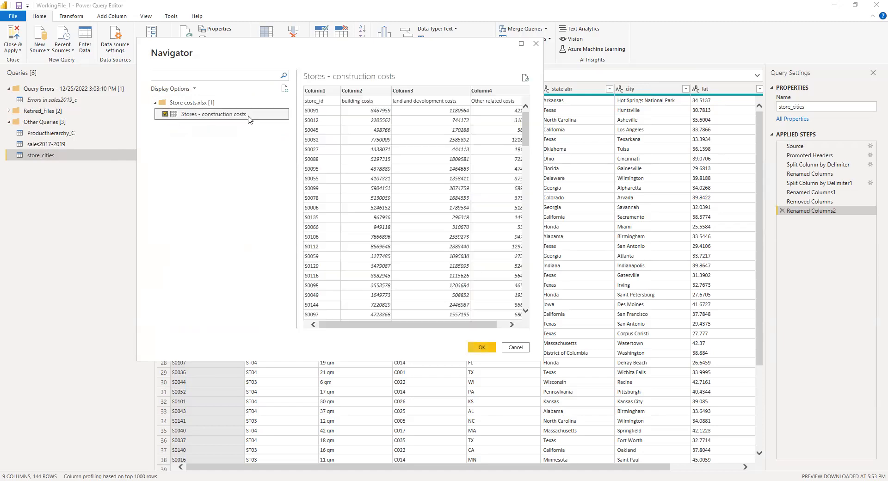
click(481, 347)
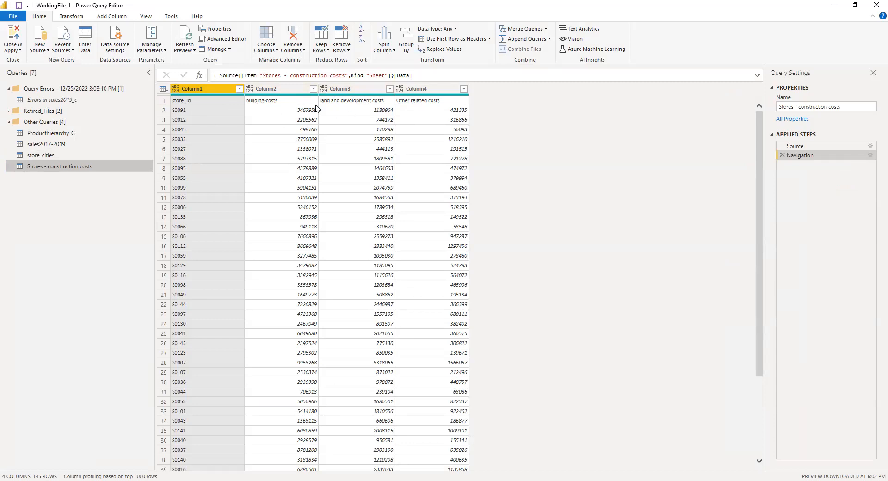
Use the first row as column headers in the Stores - construction costs query
click(280, 91)
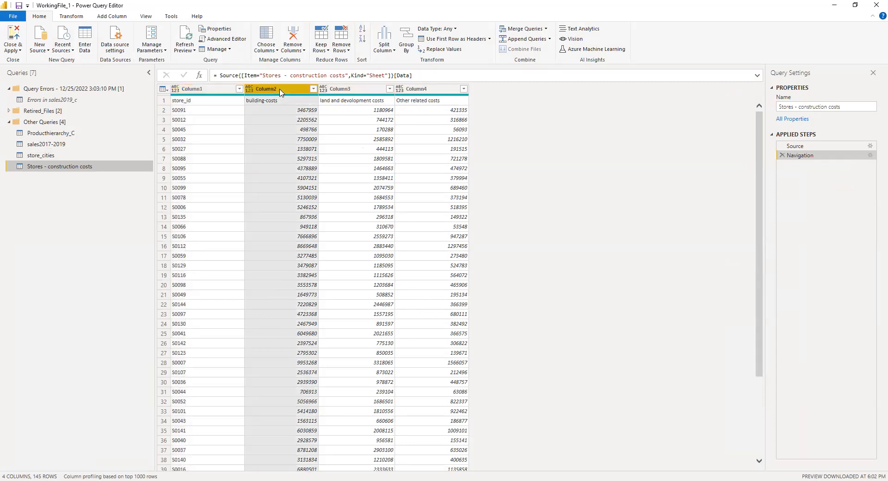
click(342, 92)
click(436, 92)
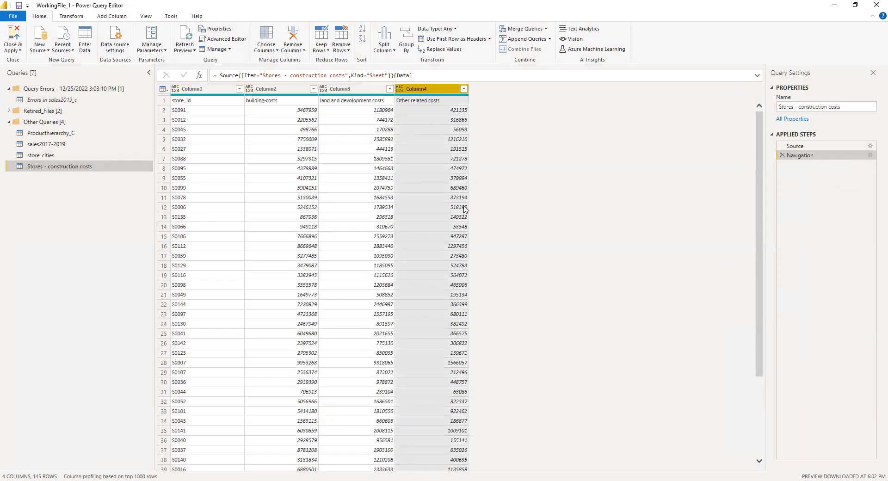
click(195, 91)
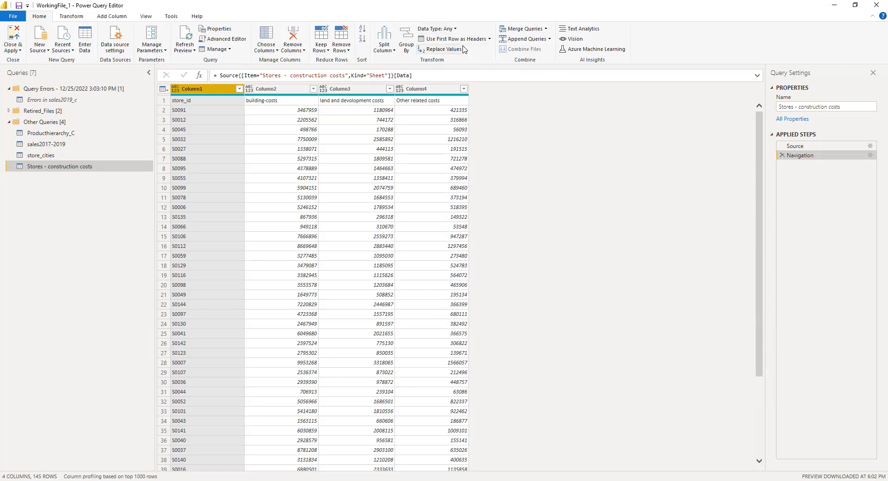
click(451, 39)
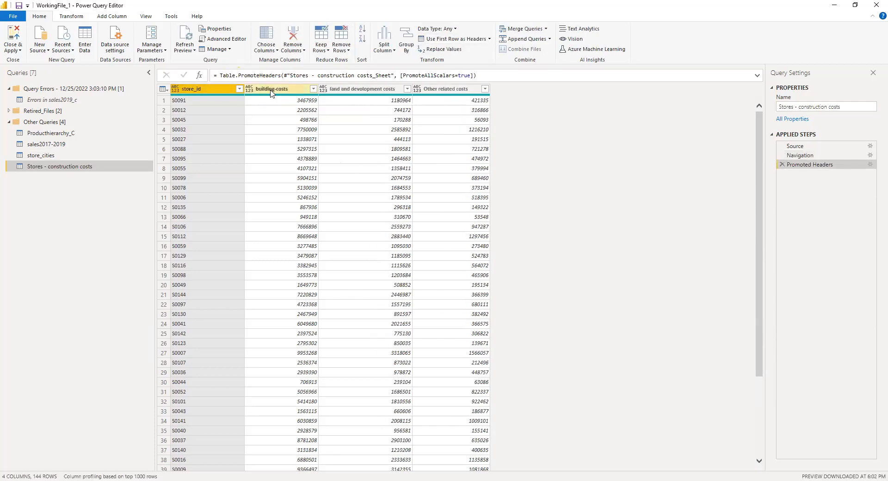
Set the data type of the store_id column to Text in the Stores - construction costs query
scroll(357, 144, down, 2)
scroll(356, 144, up, 2)
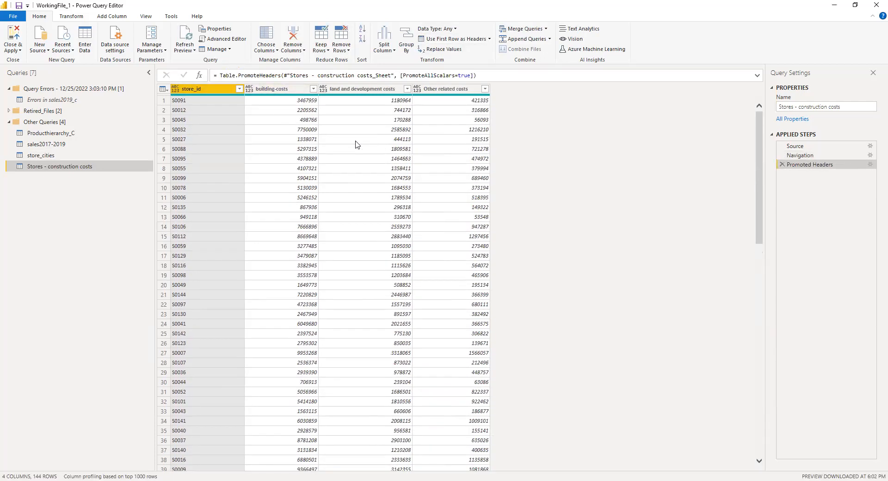
click(252, 141)
click(370, 89)
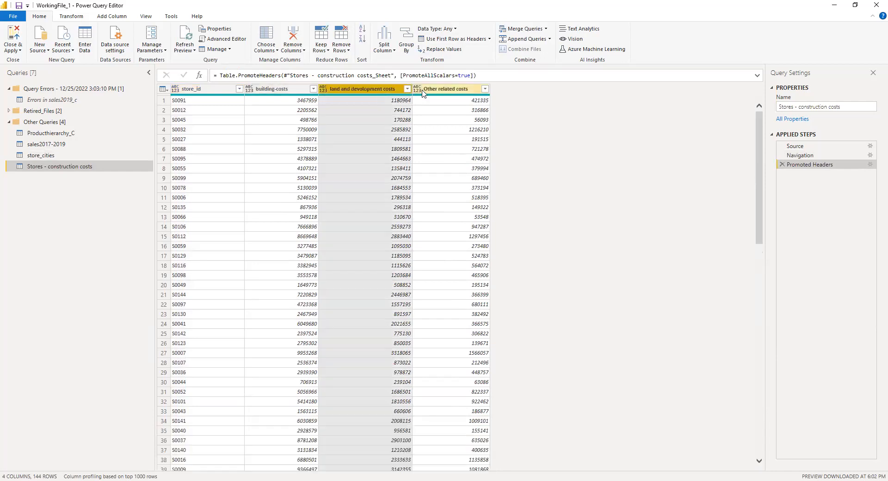
click(446, 88)
click(178, 90)
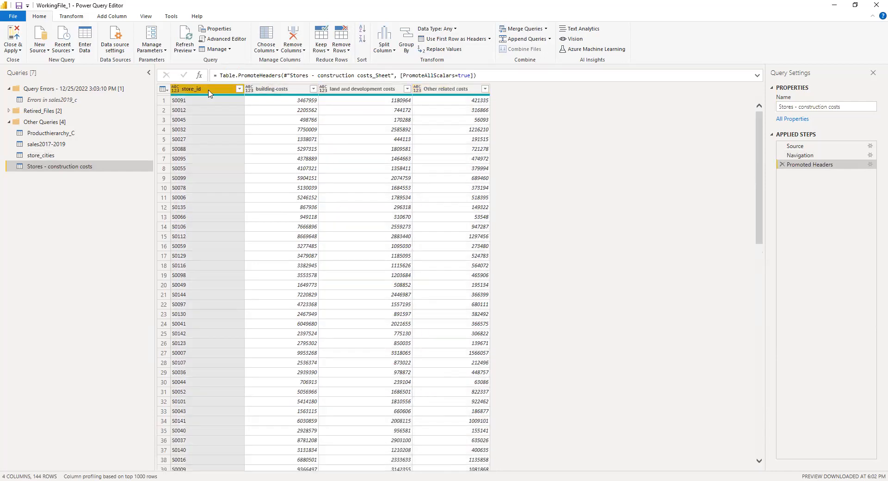
click(175, 90)
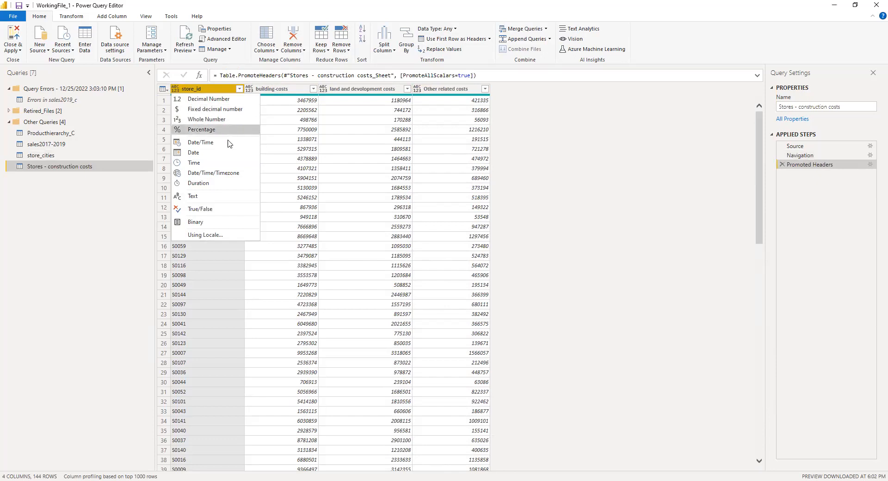
click(220, 196)
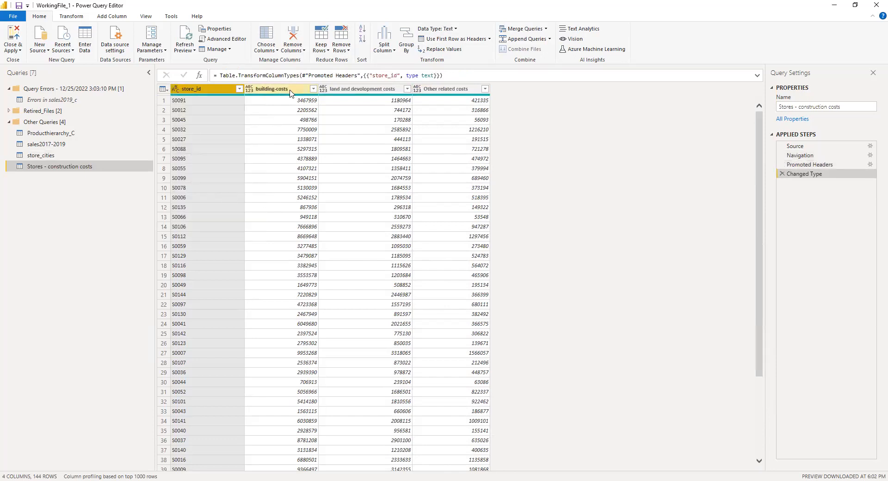
click(291, 90)
click(361, 89)
click(444, 89)
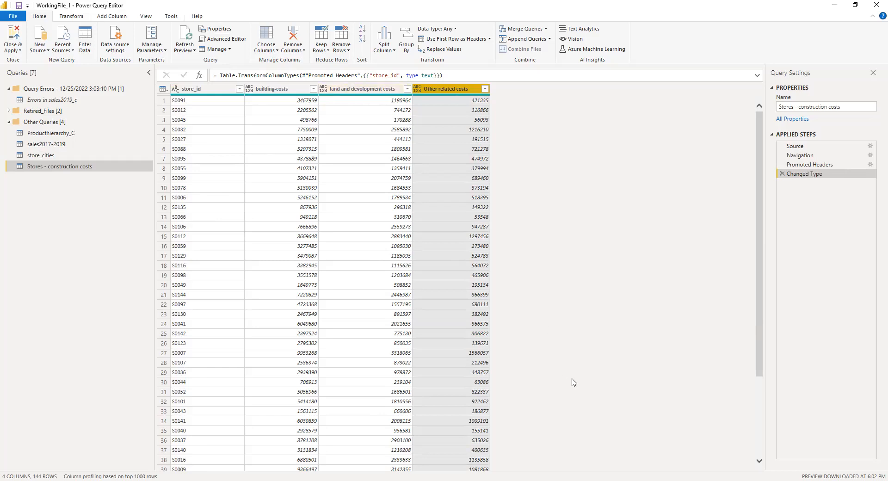
click(112, 17)
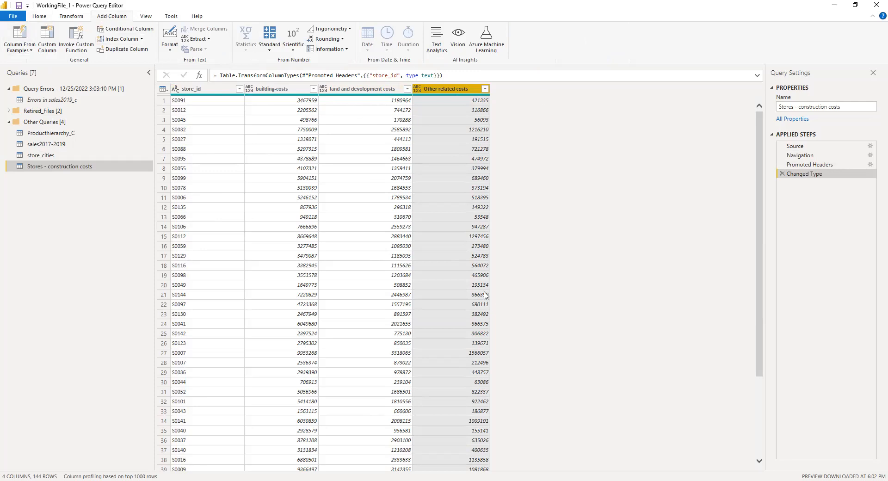
click(47, 40)
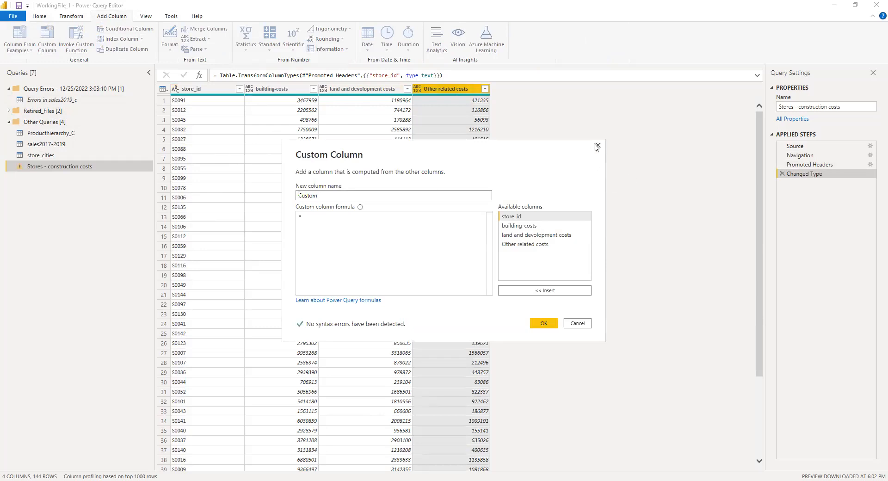
key(Escape)
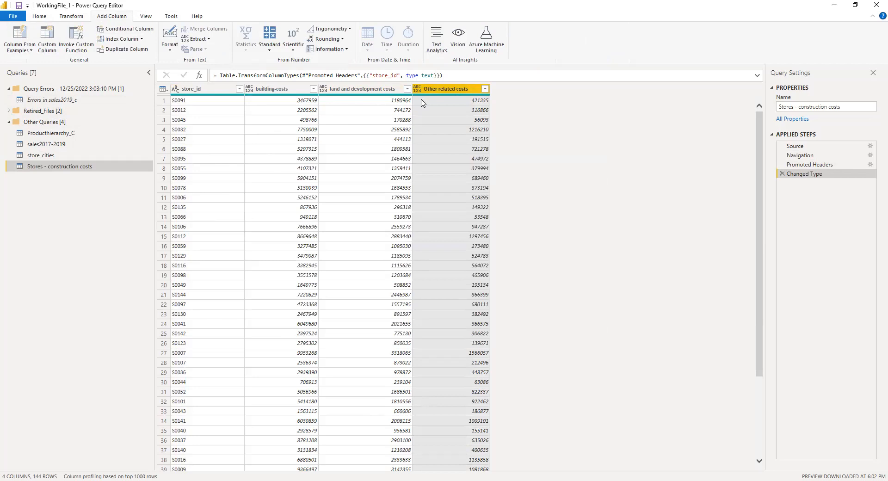
click(24, 53)
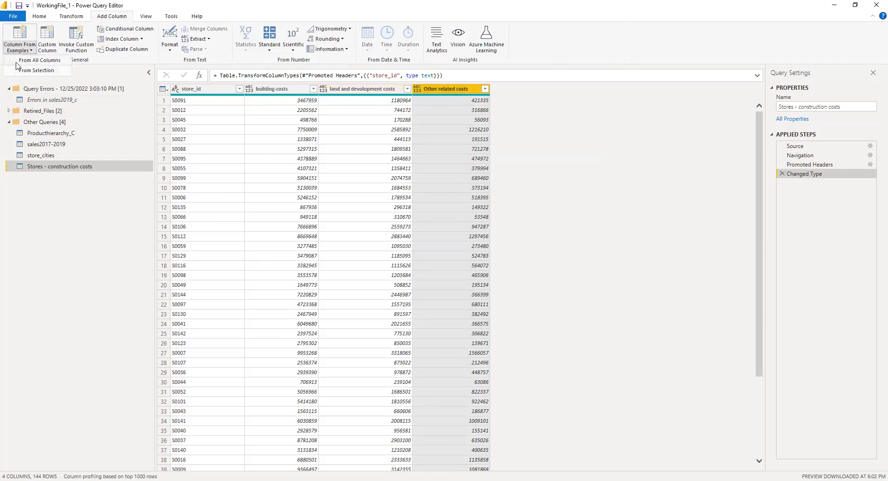
click(21, 39)
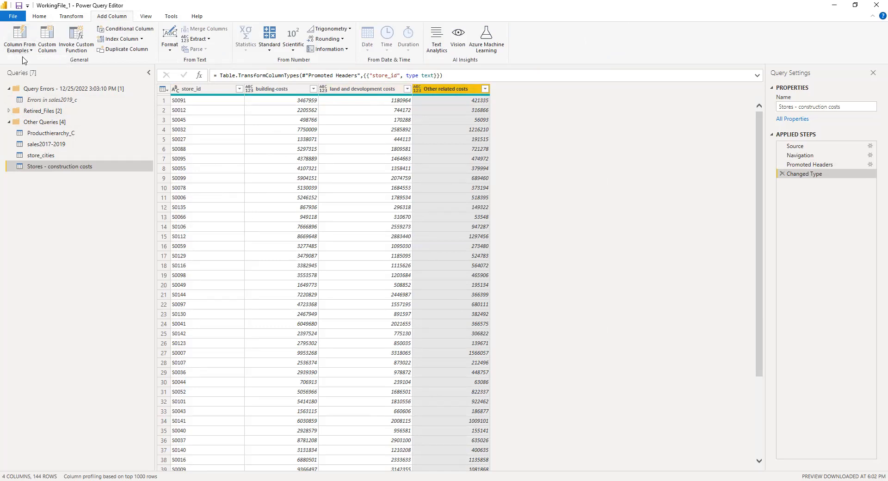
click(23, 52)
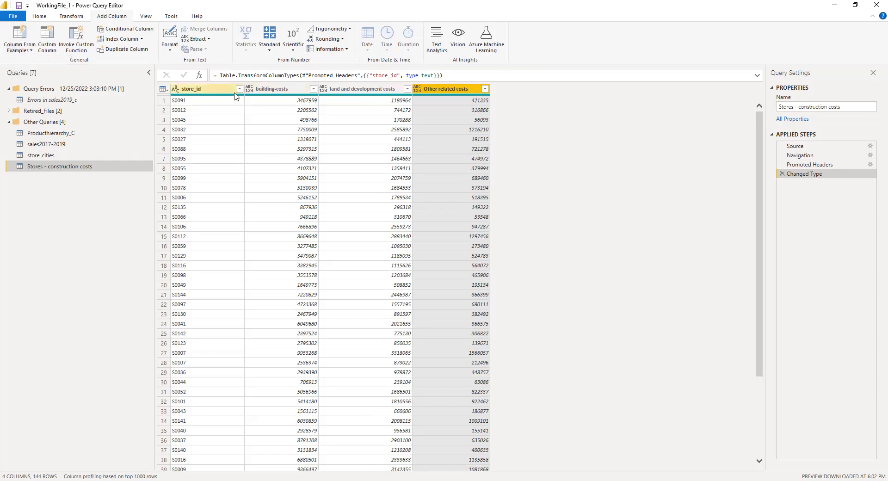
Select the three cost columns together, from building-costs through Other related costs
click(217, 92)
click(269, 92)
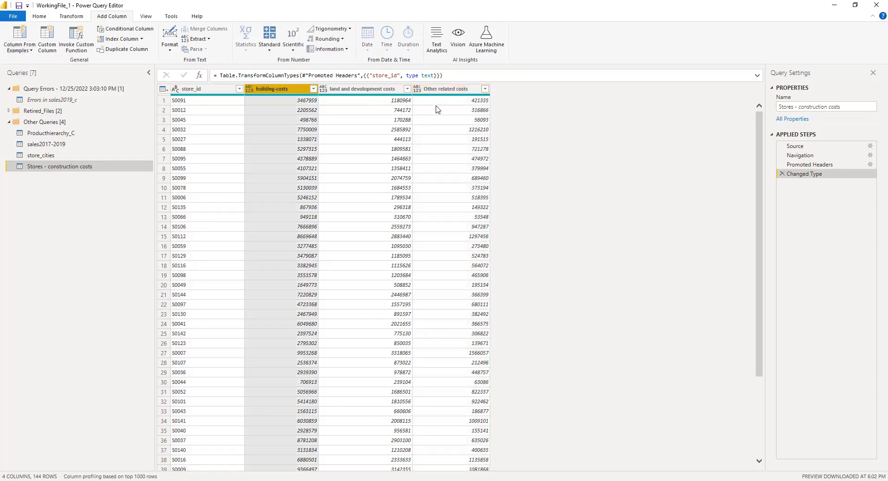
shift+click(465, 89)
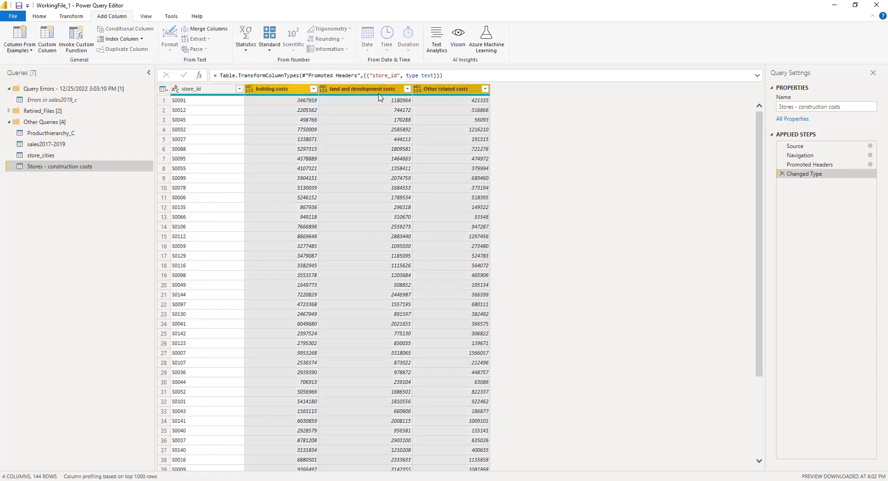
click(19, 51)
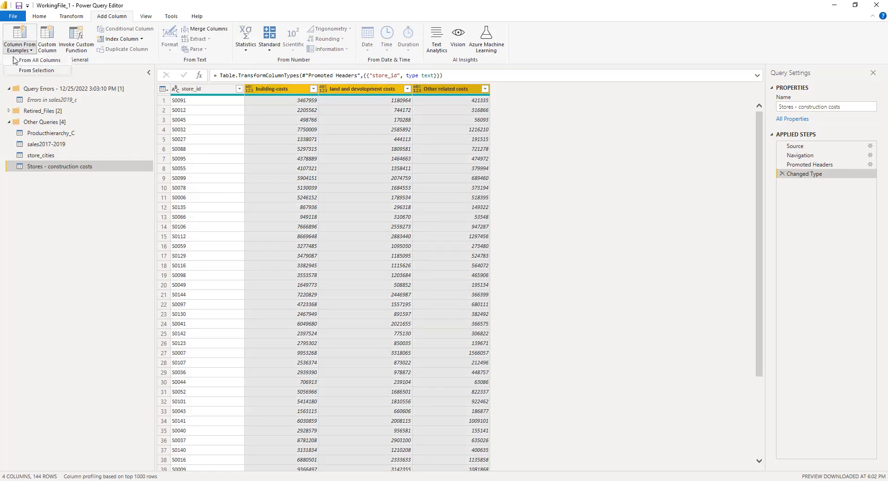
click(42, 62)
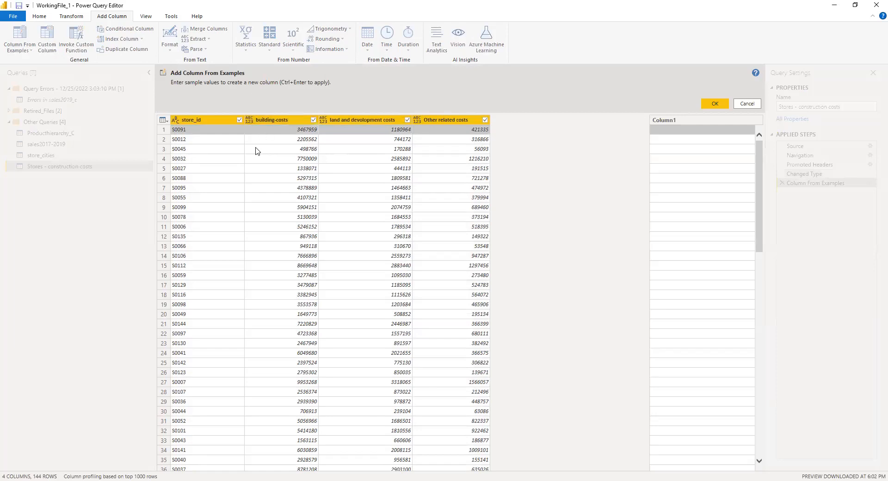
click(746, 103)
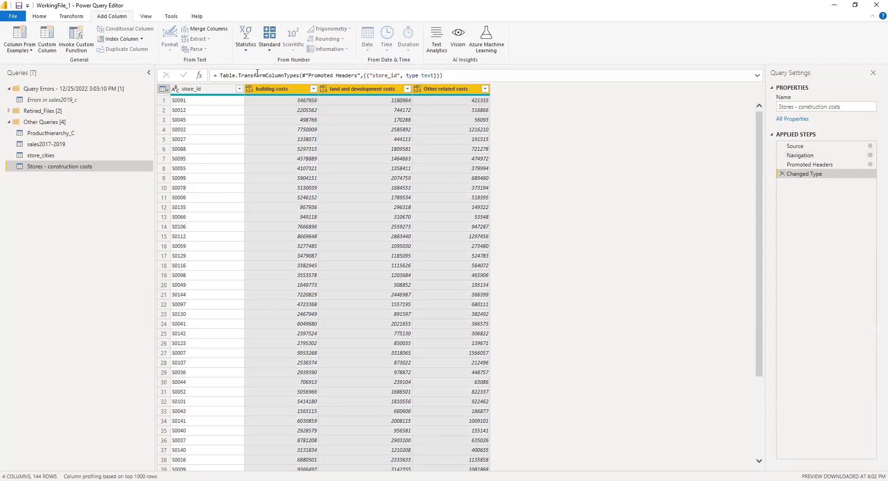
click(14, 50)
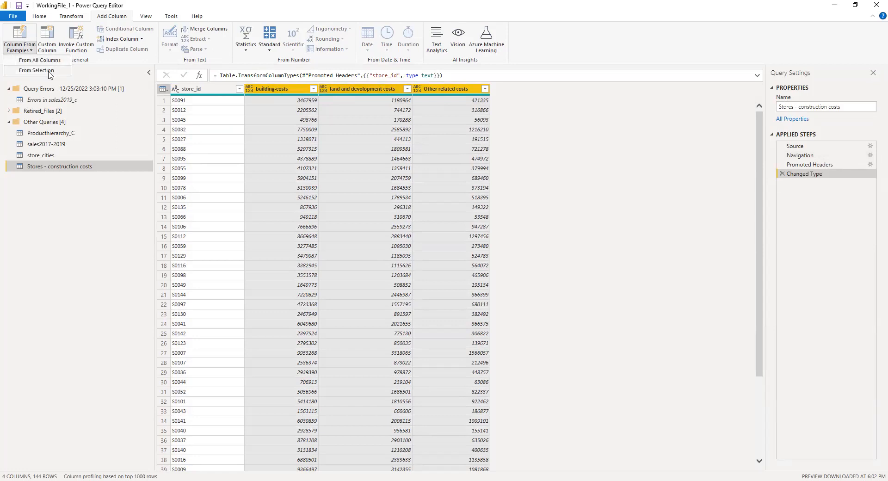
click(37, 71)
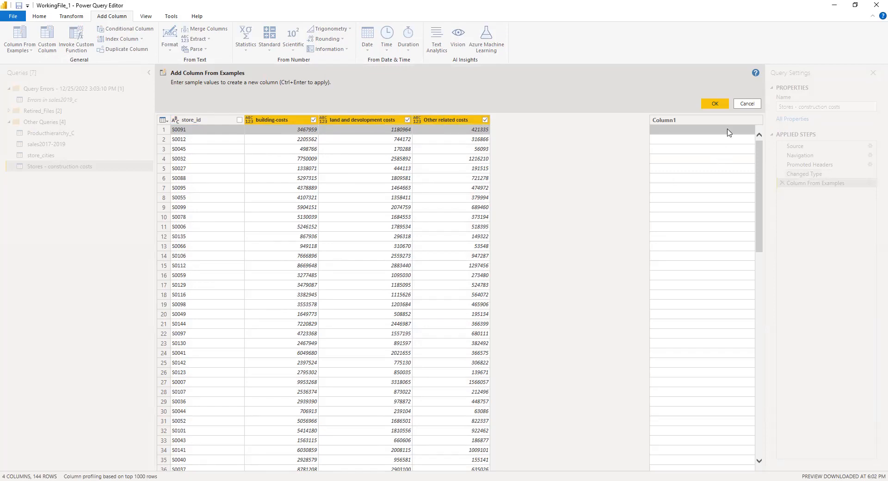
click(728, 132)
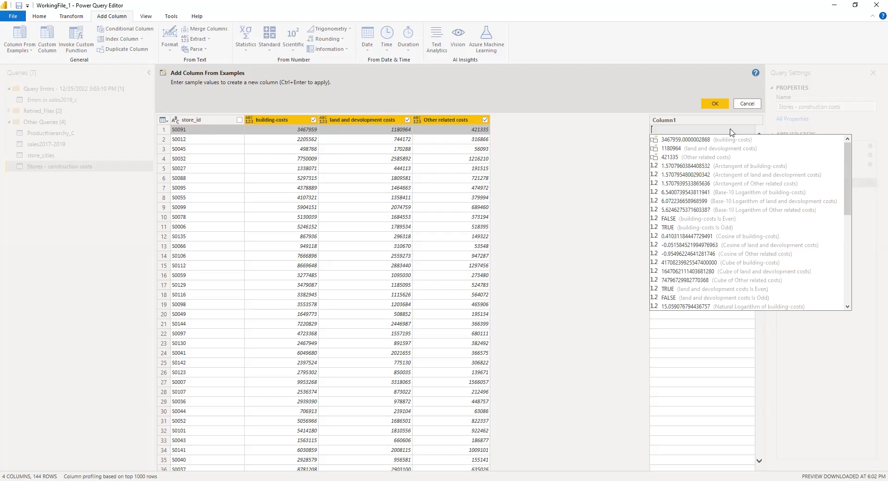
scroll(724, 280, down, 1)
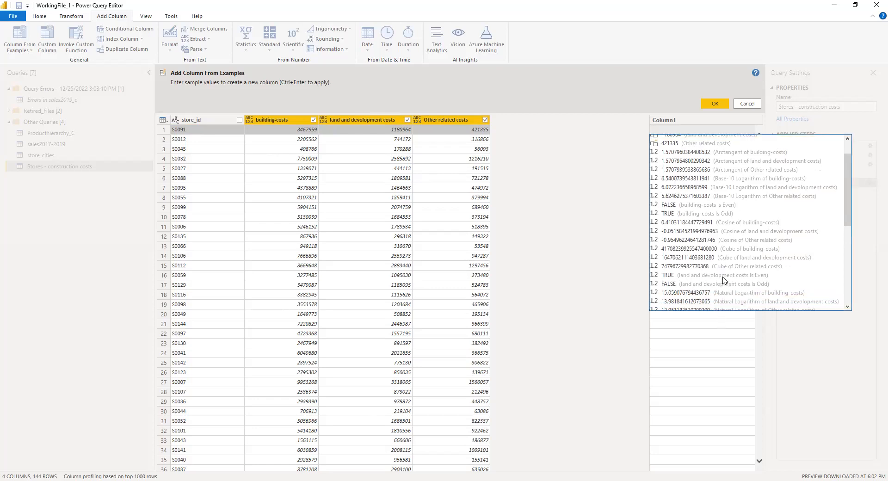
scroll(724, 280, down, 10)
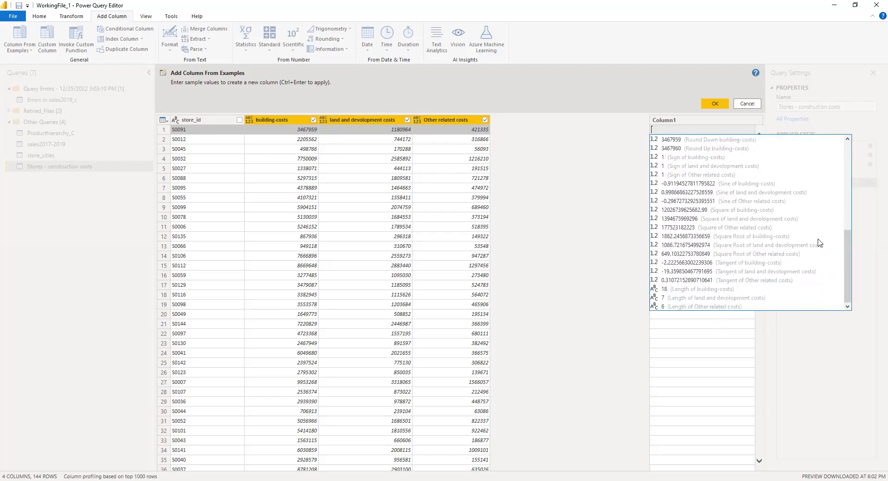
drag(848, 257, 844, 156)
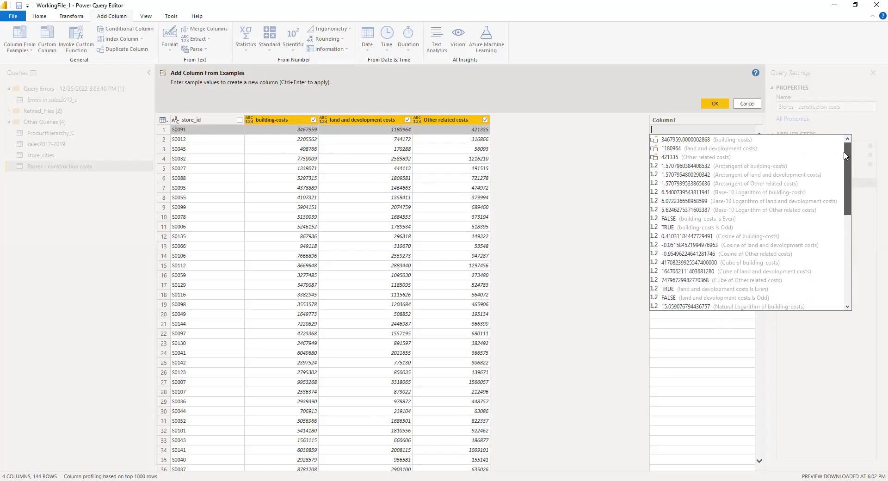
click(673, 131)
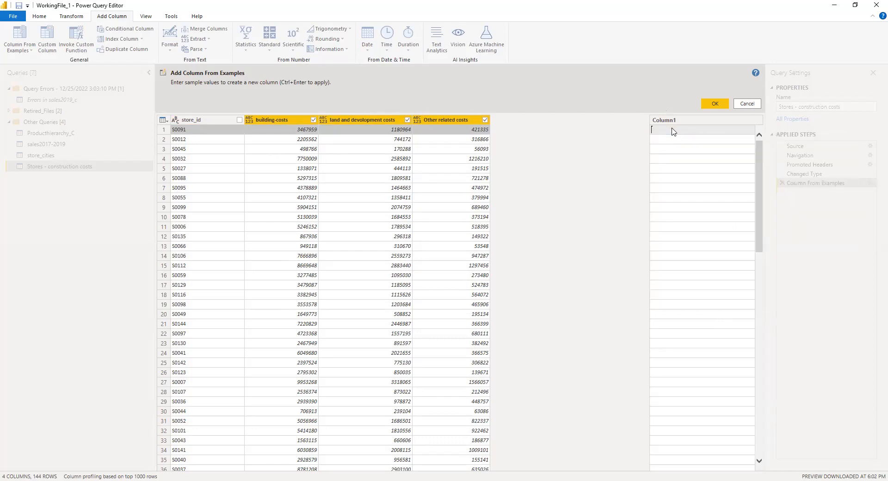
text(bui)
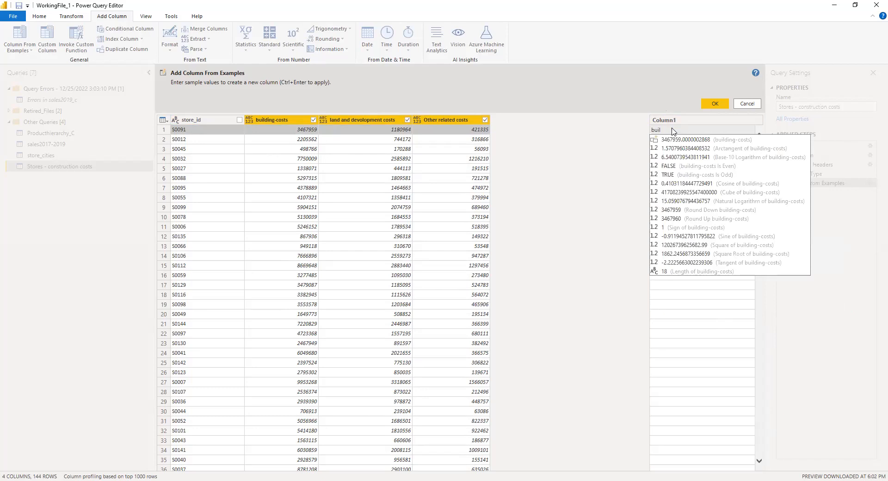
text(l)
click(698, 144)
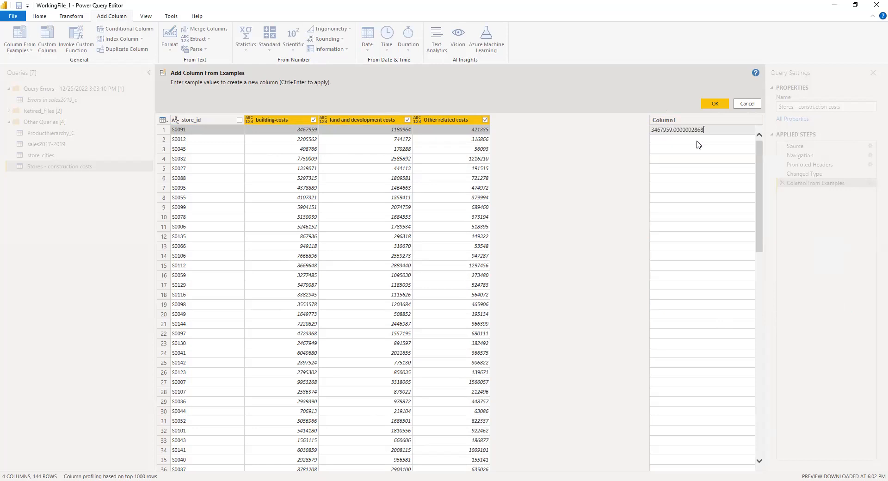
text(+land and)
key(BackSpace)
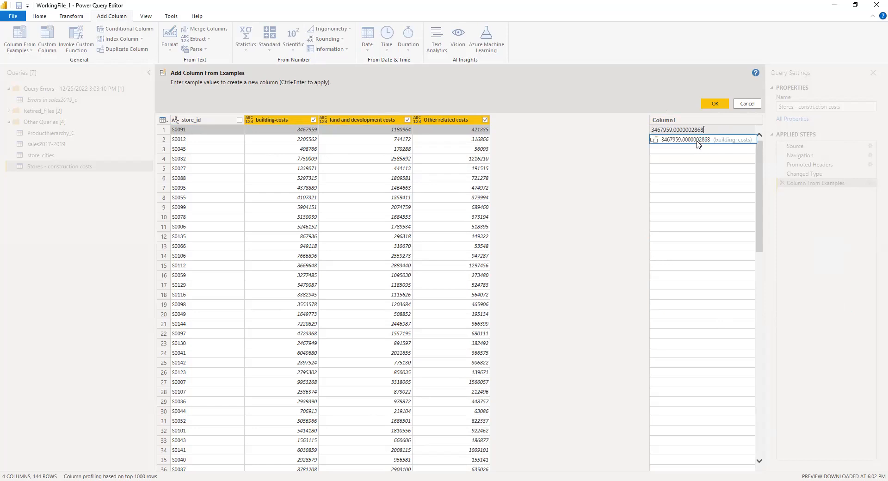
key(BackSpace)
key(BackSpace)
key(BackSpace)
key(BackSpace)
key(BackSpace)
key(BackSpace)
key(BackSpace)
key(BackSpace)
key(BackSpace)
key(BackSpace)
key(BackSpace)
key(BackSpace)
key(BackSpace)
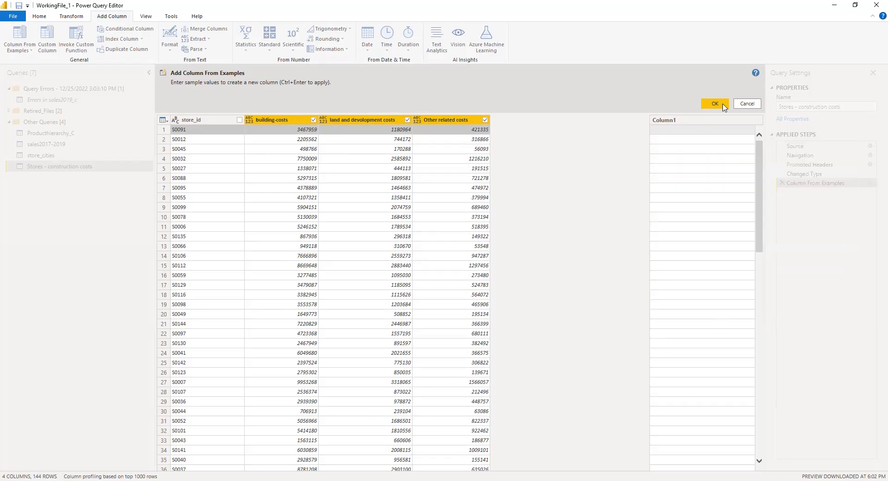
click(746, 103)
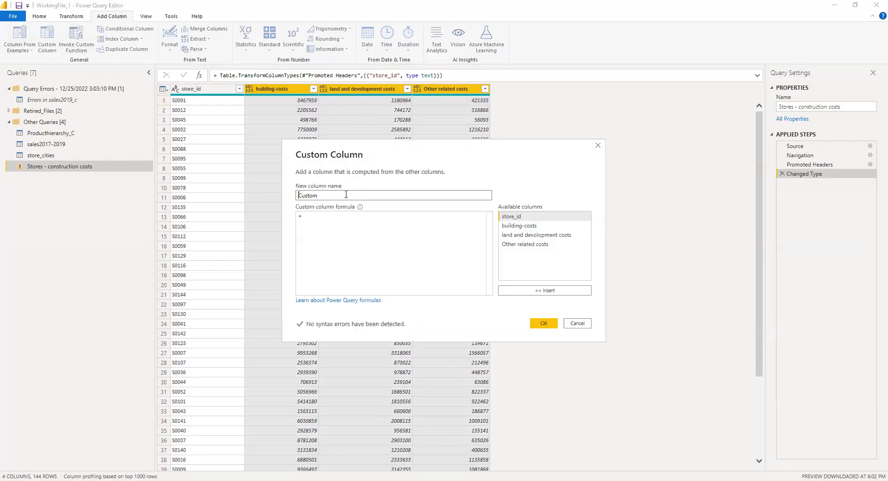
Add a custom column named TotalCost that sums building-costs, land and devolopment costs, and Other related costs
text(Tota)
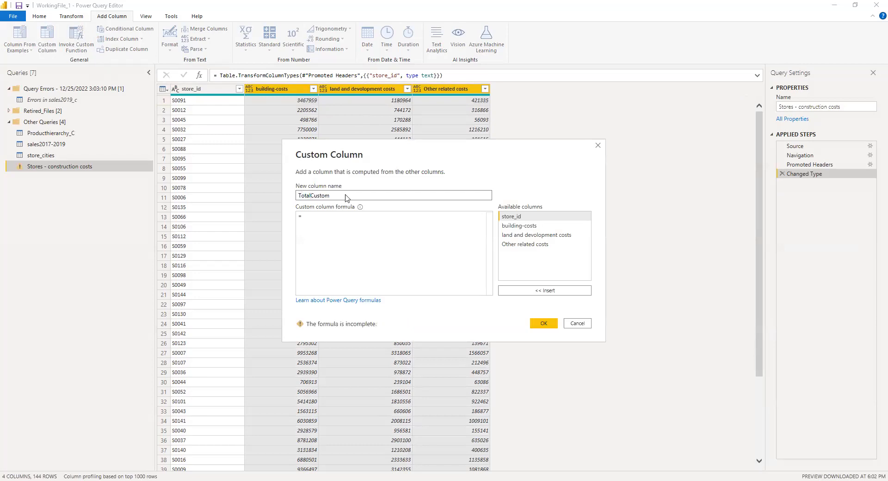
text(l)
click(542, 228)
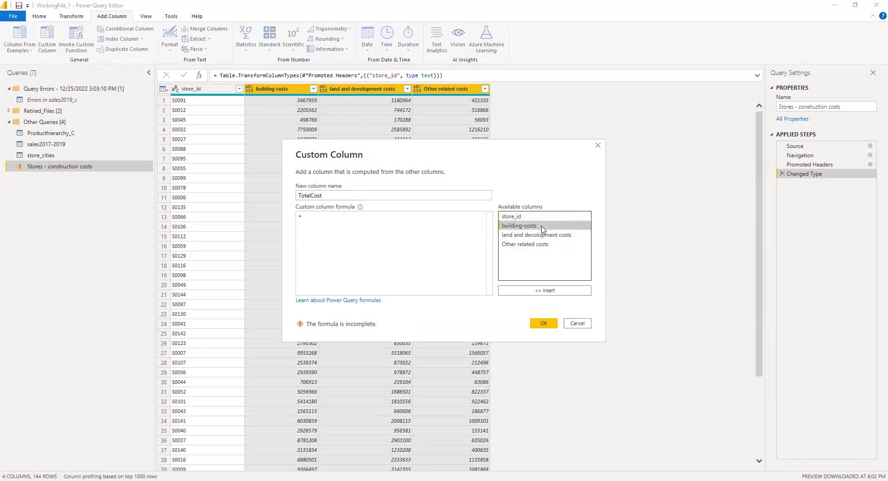
click(549, 291)
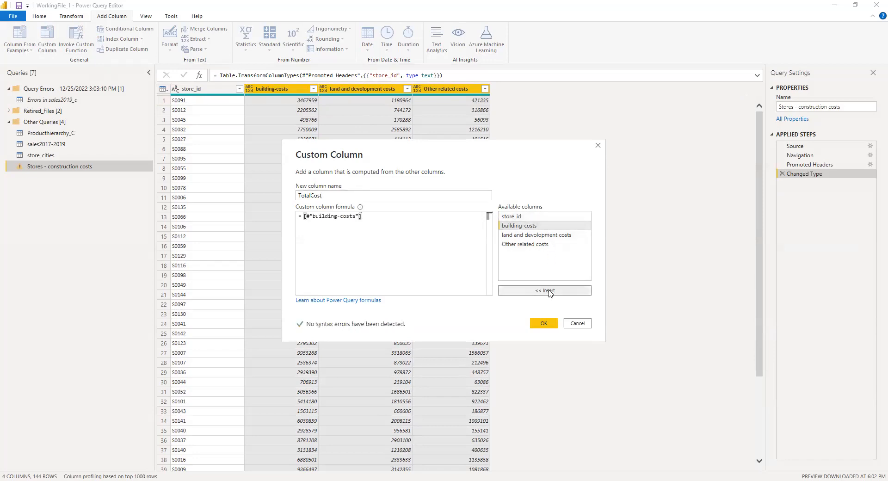
text(+)
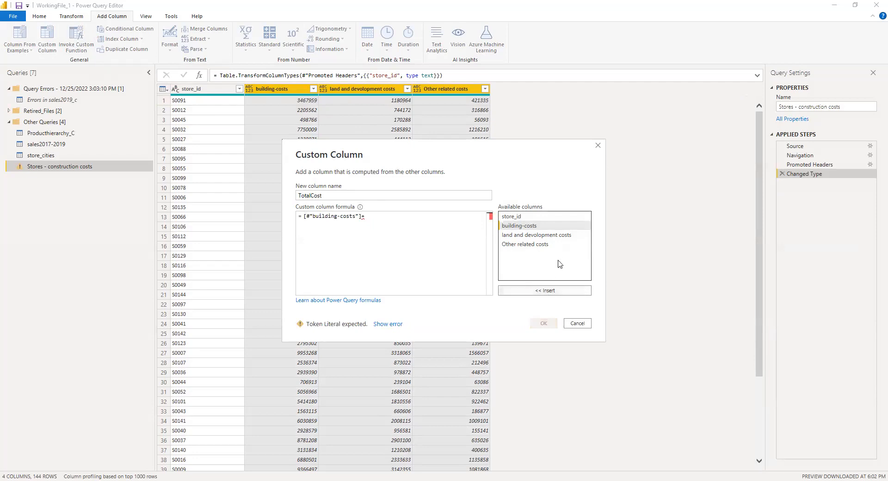
click(565, 236)
click(561, 290)
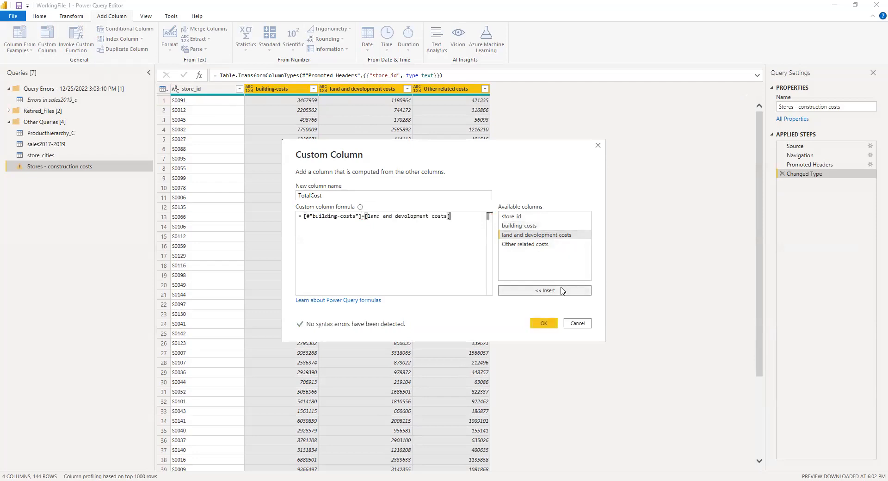
text(+)
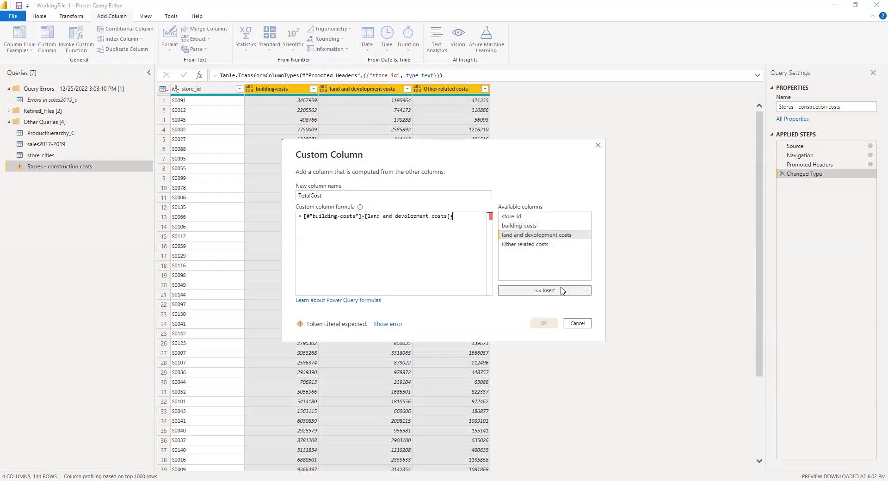
click(546, 245)
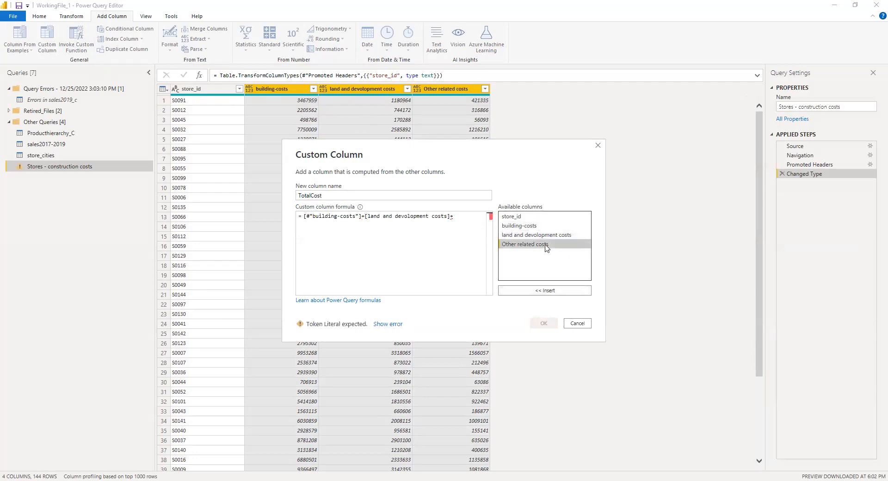
click(554, 290)
click(553, 324)
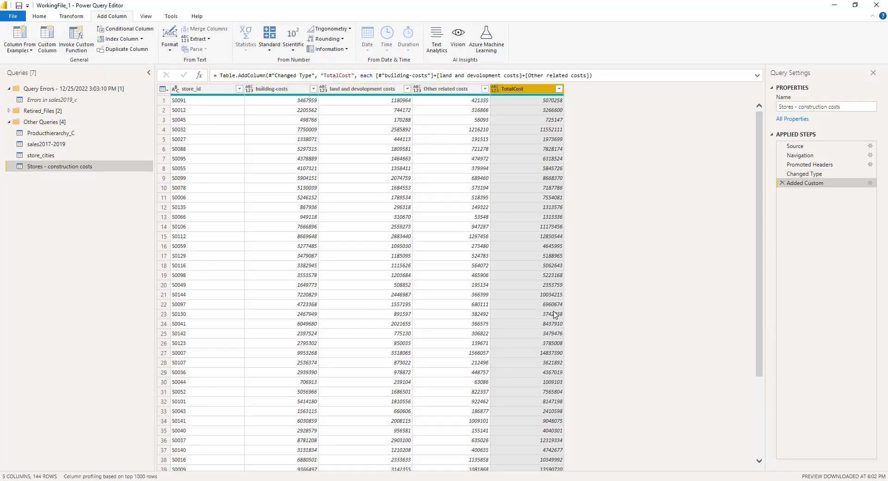
Save the file and apply the pending query changes
scroll(502, 212, down, 15)
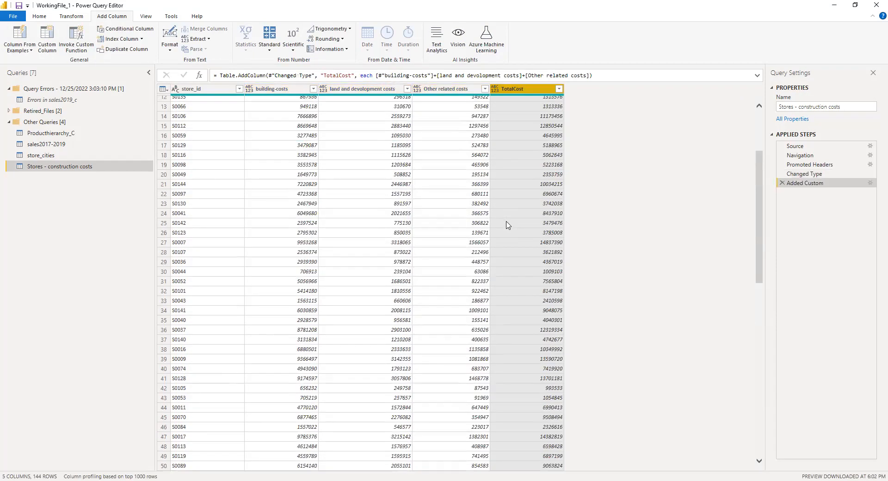
scroll(505, 222, up, 15)
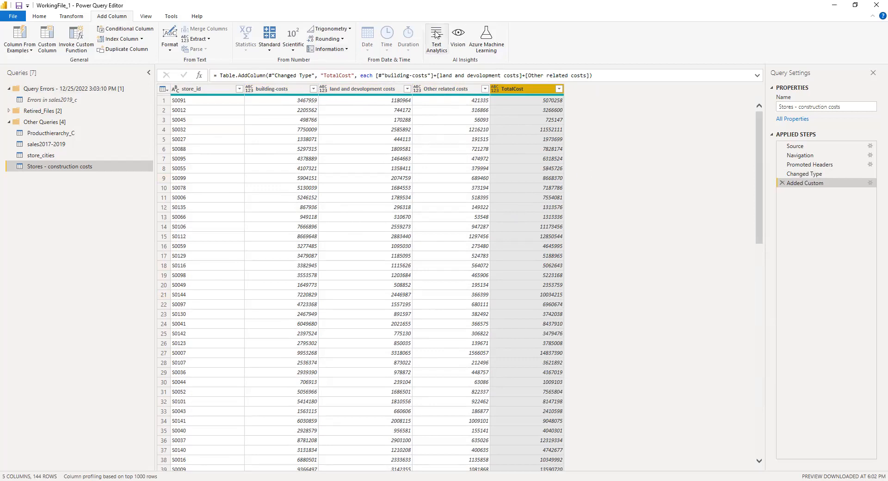
scroll(629, 180, down, 8)
scroll(527, 181, up, 8)
click(19, 5)
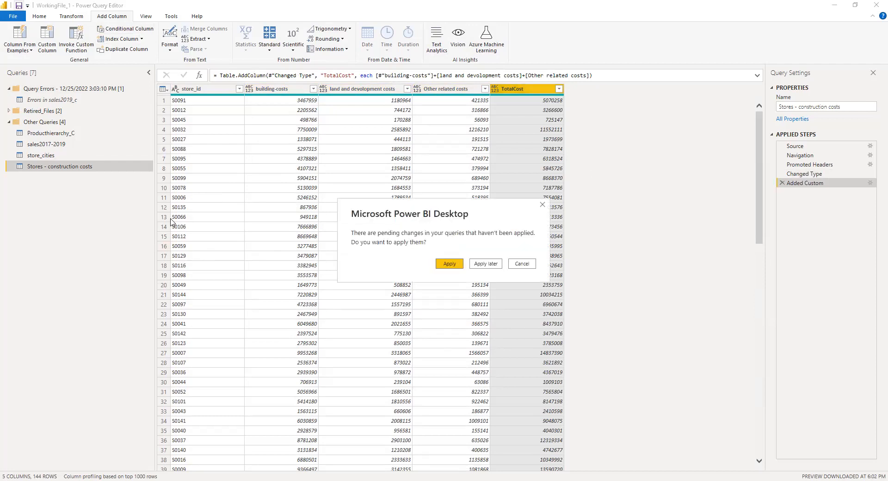
key(Return)
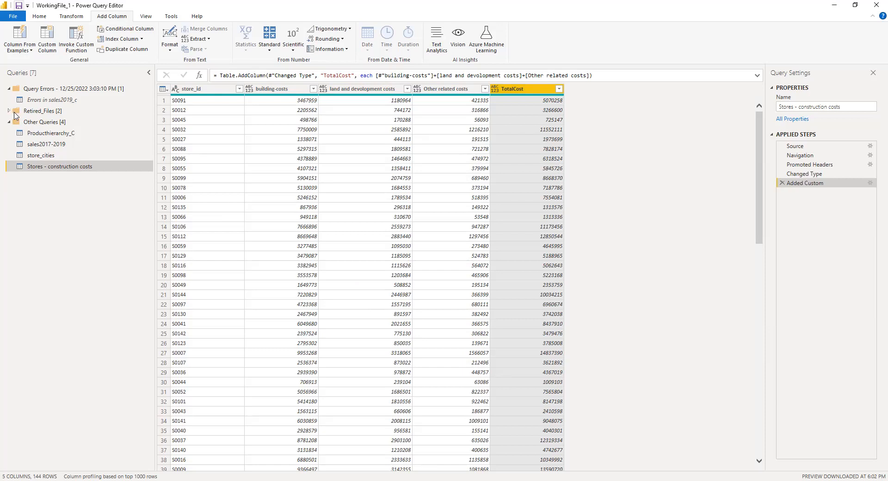
Expand the Retired_Files group and disable loading of the sales2017_C query, accepting the possible data loss
double_click(39, 111)
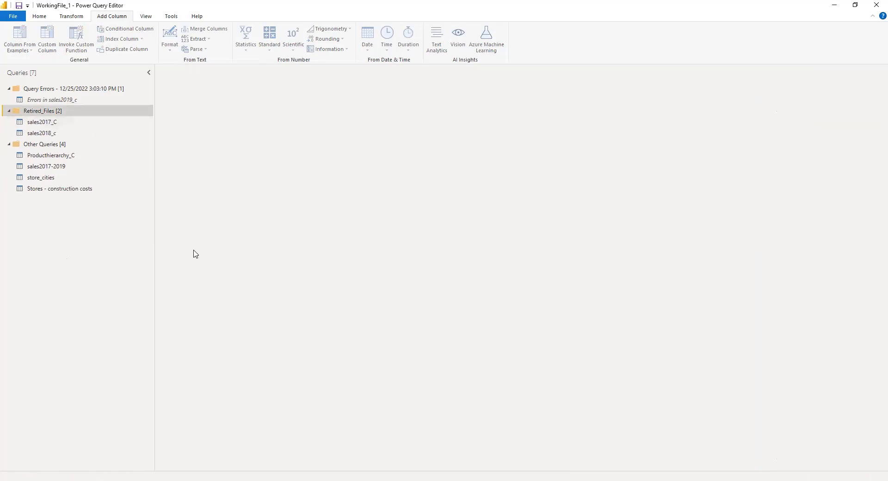
click(45, 123)
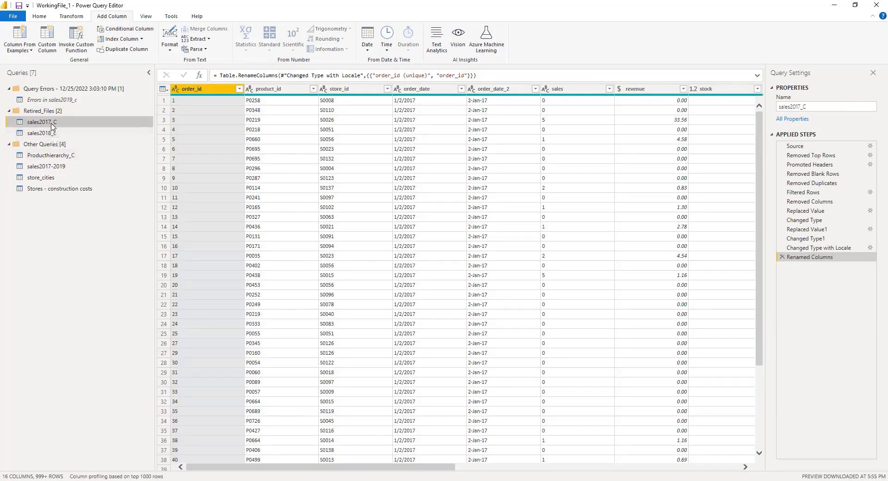
right_click(53, 127)
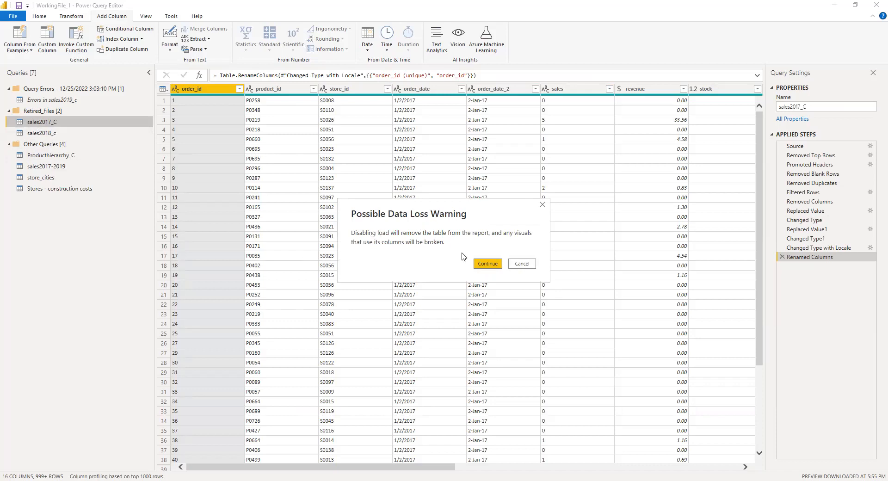
click(488, 264)
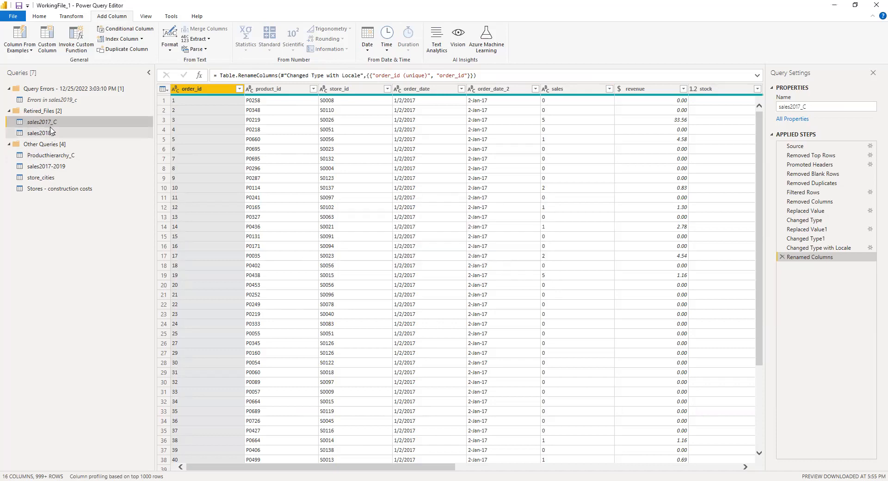
right_click(54, 124)
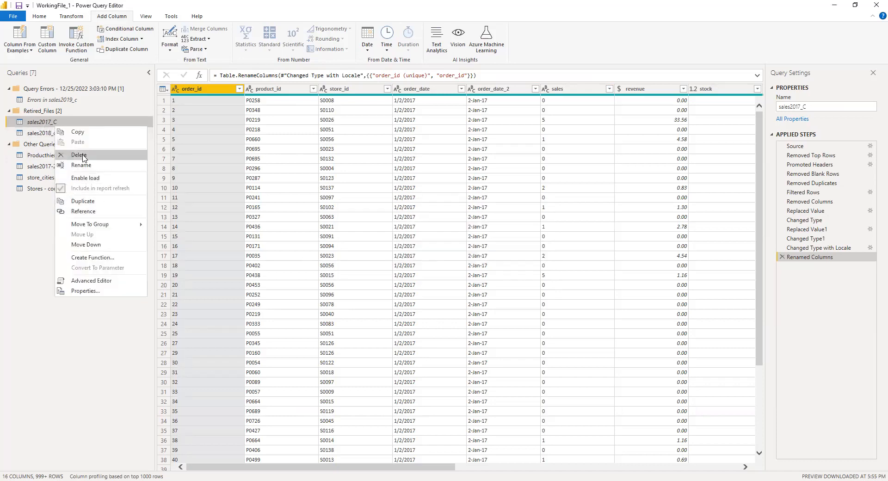
Disable loading of the sales2018_c query in the Retired_Files group, accepting the possible data loss
click(36, 135)
right_click(36, 134)
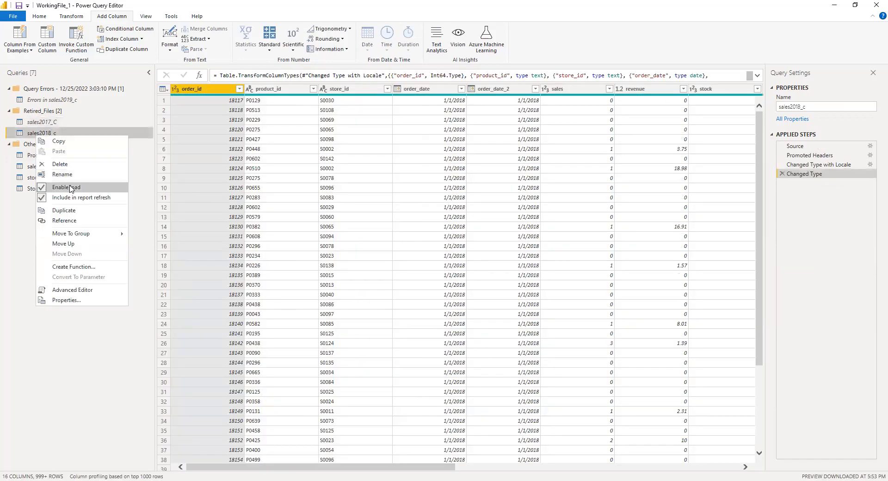
click(70, 188)
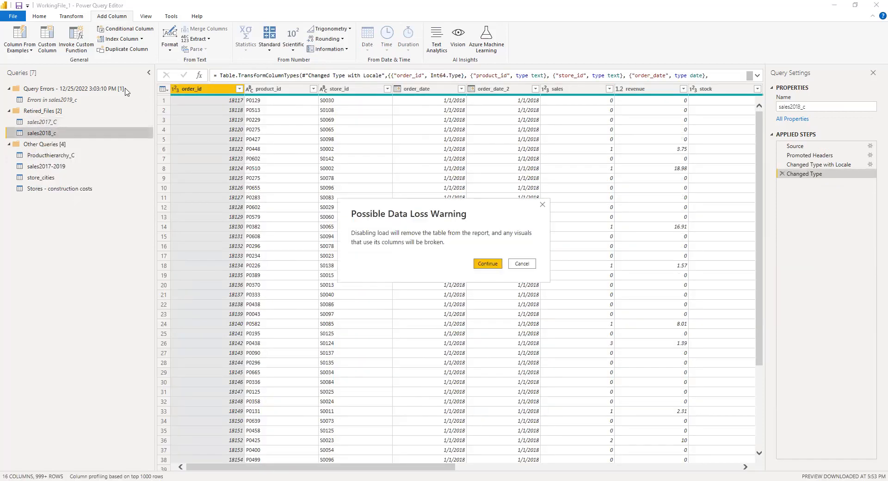
click(481, 266)
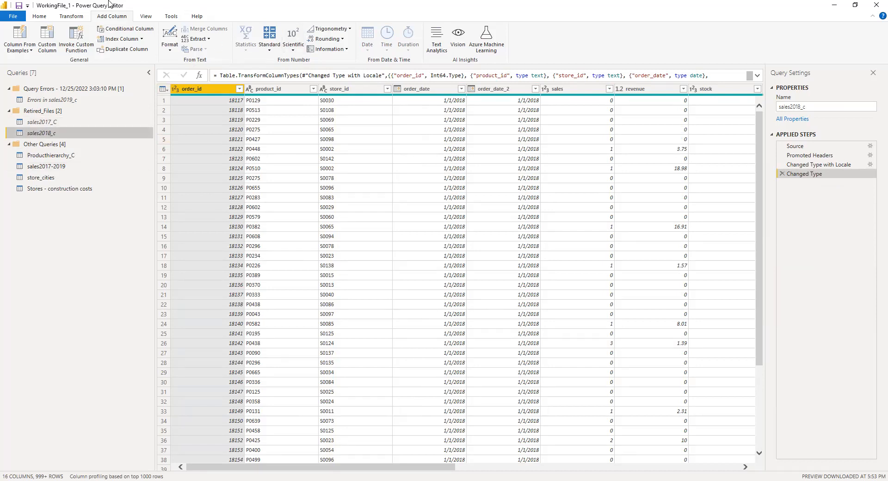
Refresh the preview of the sales2018_c query and apply the pending query changes
click(39, 16)
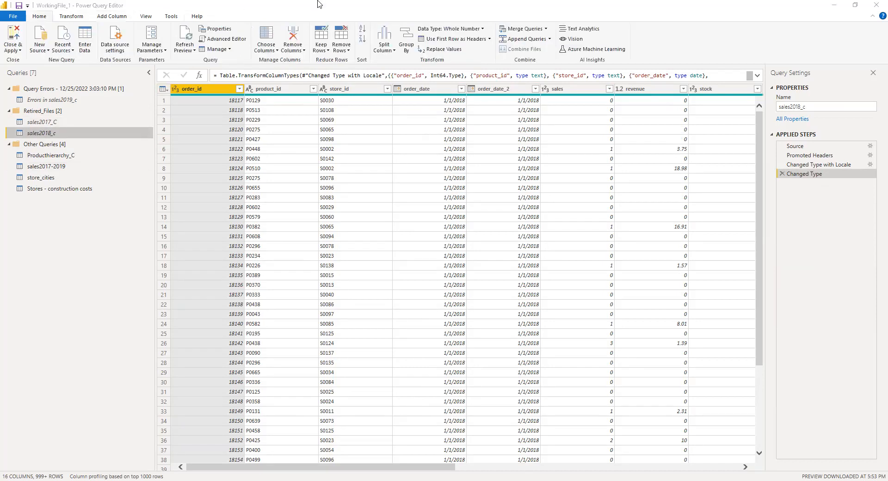
click(187, 32)
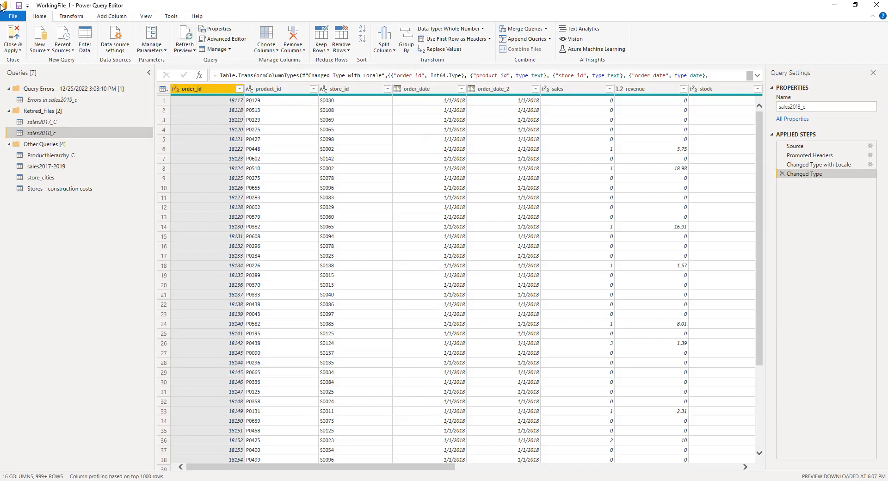
click(185, 35)
key(alt+F4)
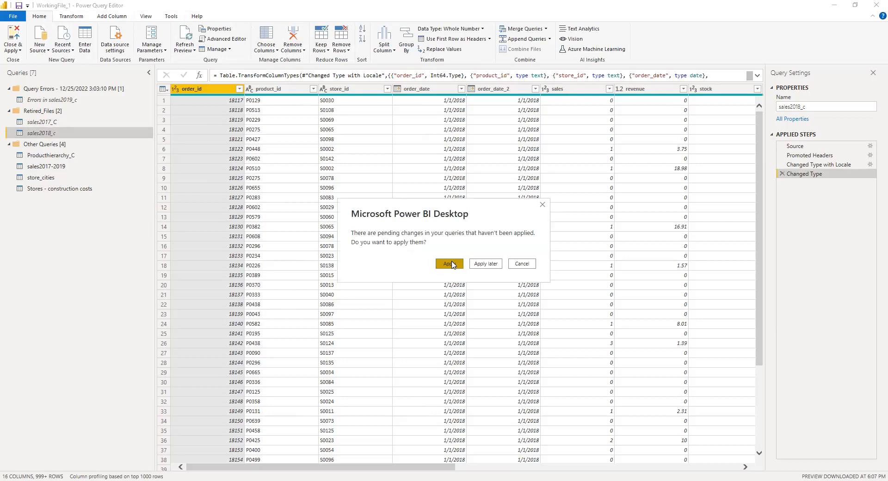
click(449, 264)
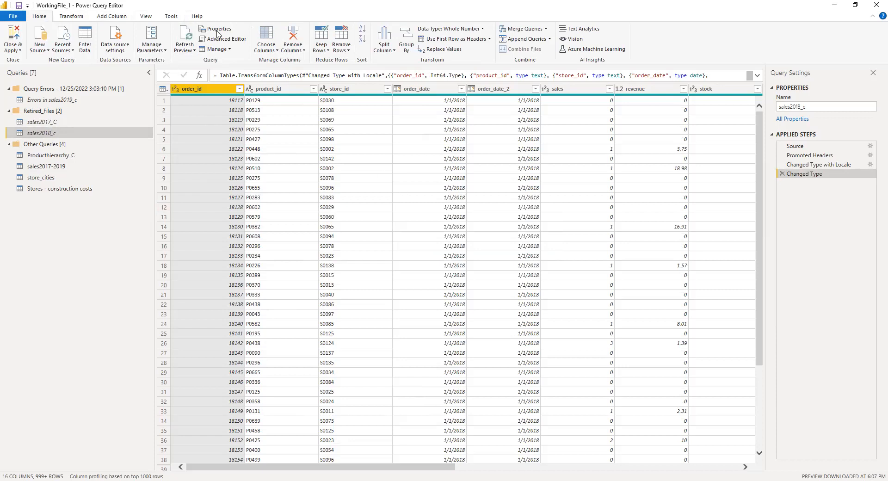
Collapse the Query Errors and Retired_Files groups in the list of queries
click(7, 111)
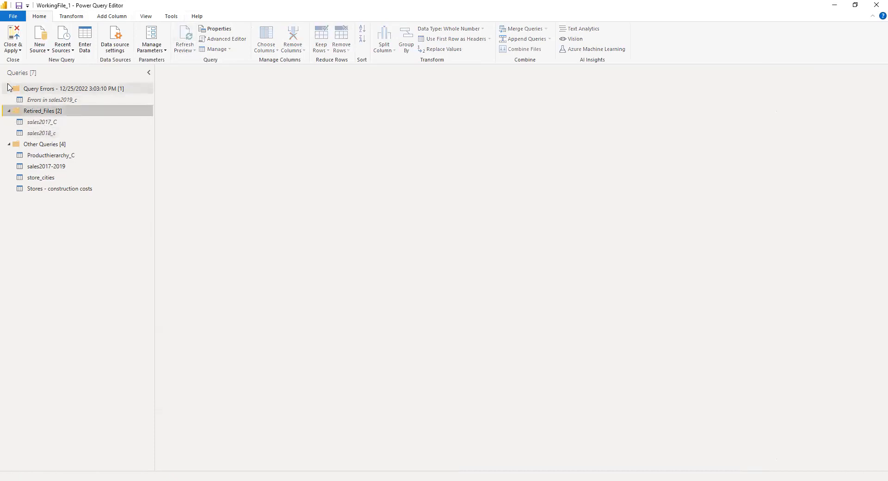
click(8, 88)
click(9, 100)
Examine the store_cities and Stores - construction costs tables for a shared store_id column, and look through the other store_cities columns
click(58, 133)
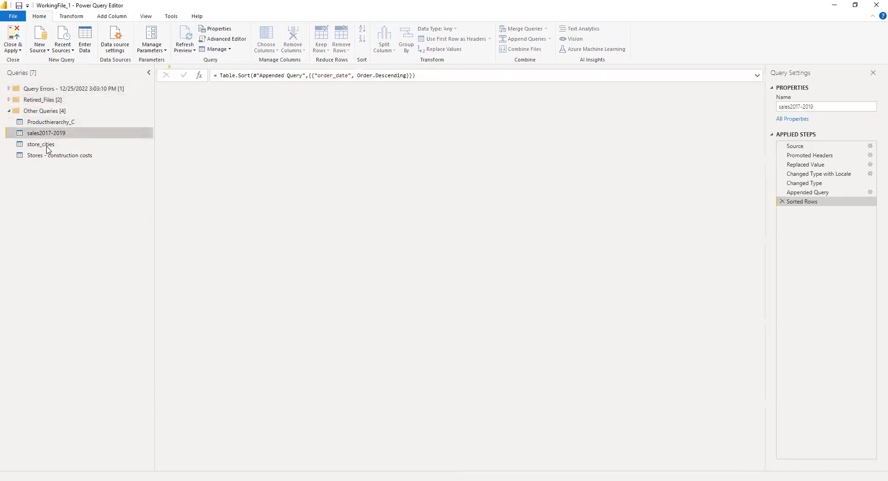
click(47, 146)
click(47, 157)
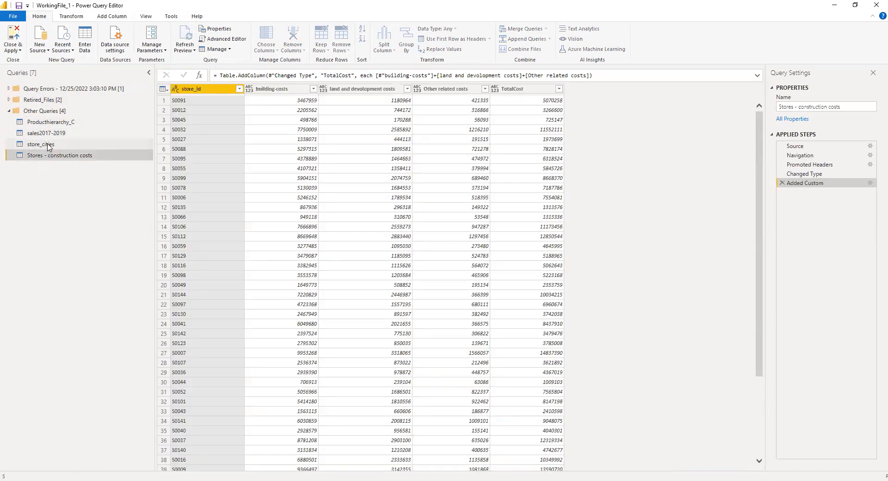
click(49, 145)
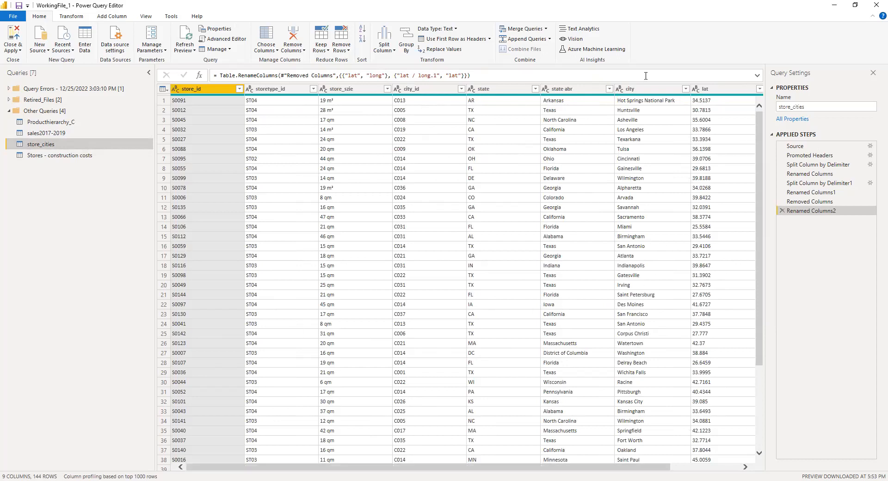
click(63, 156)
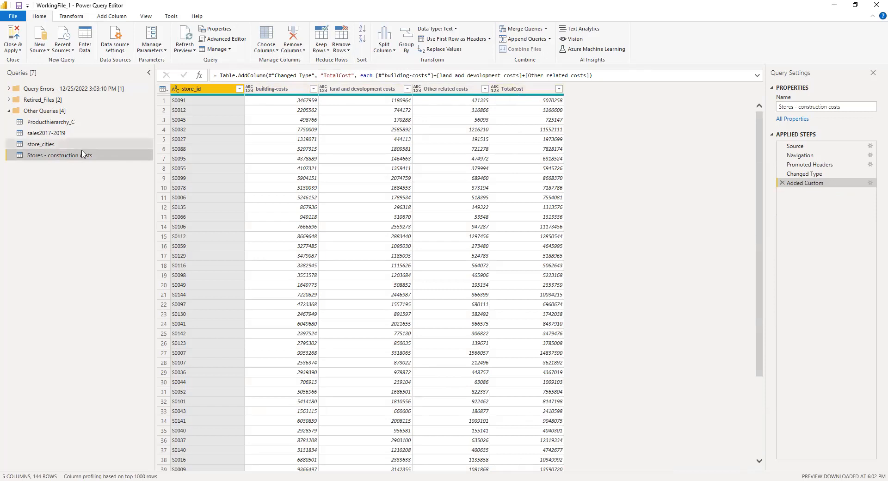
click(64, 144)
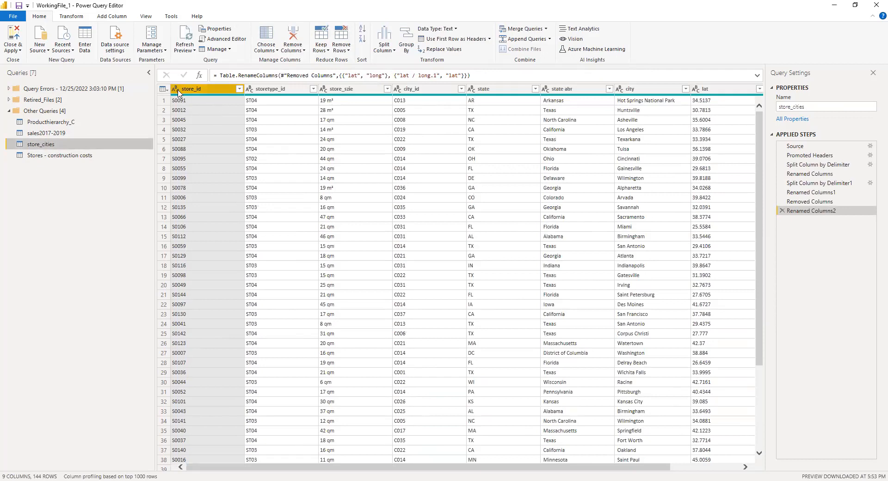
click(197, 103)
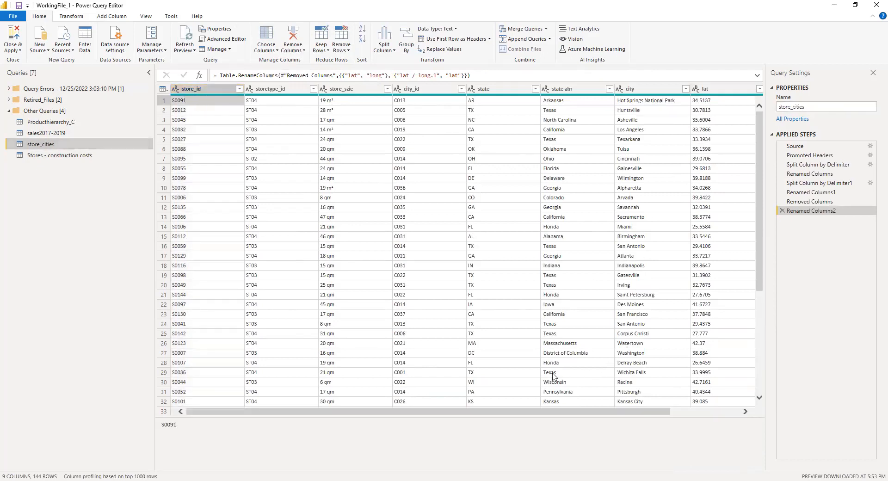
drag(508, 416, 676, 369)
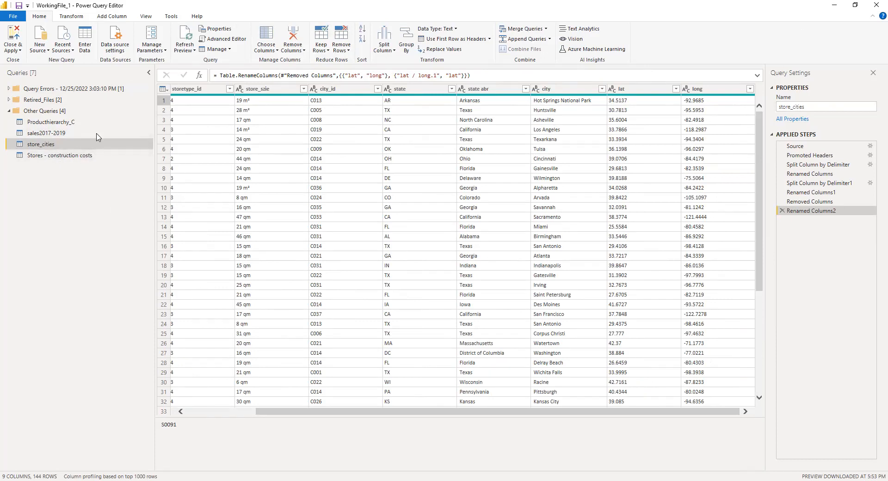
Examine the store_id, building-costs and TotalCost columns of Stores - construction costs and compare the table with store_cities
click(60, 155)
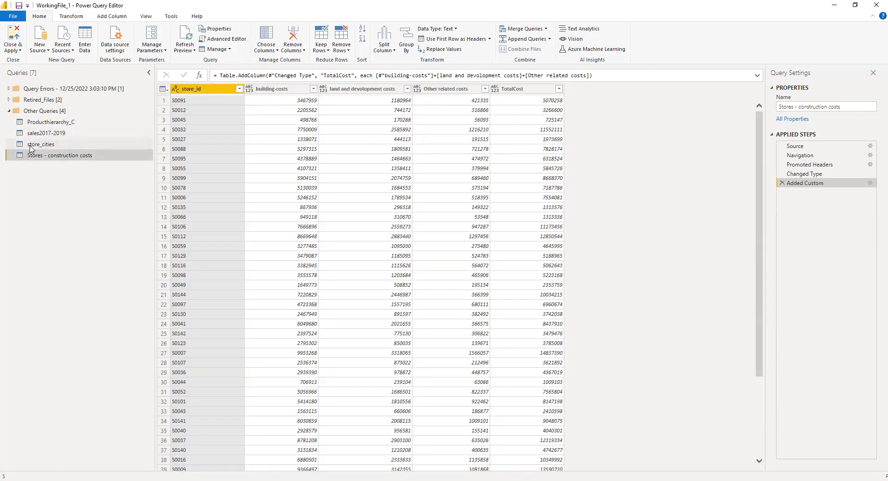
click(30, 145)
click(51, 156)
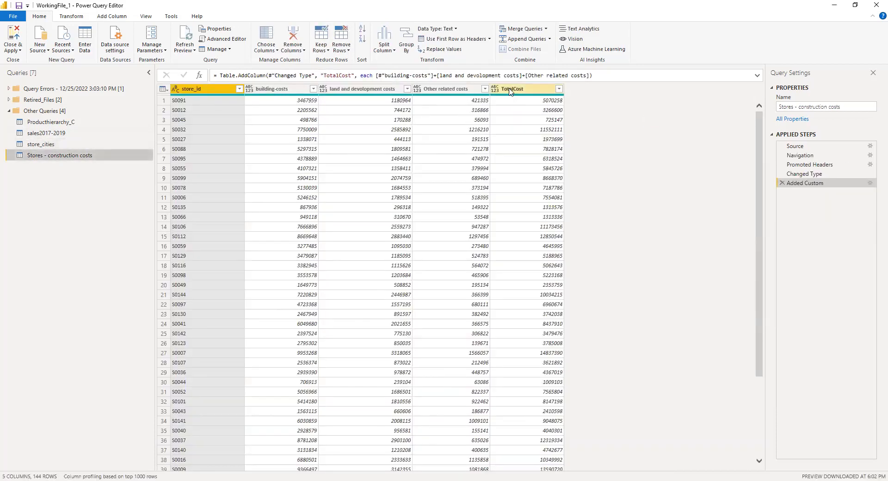
click(510, 90)
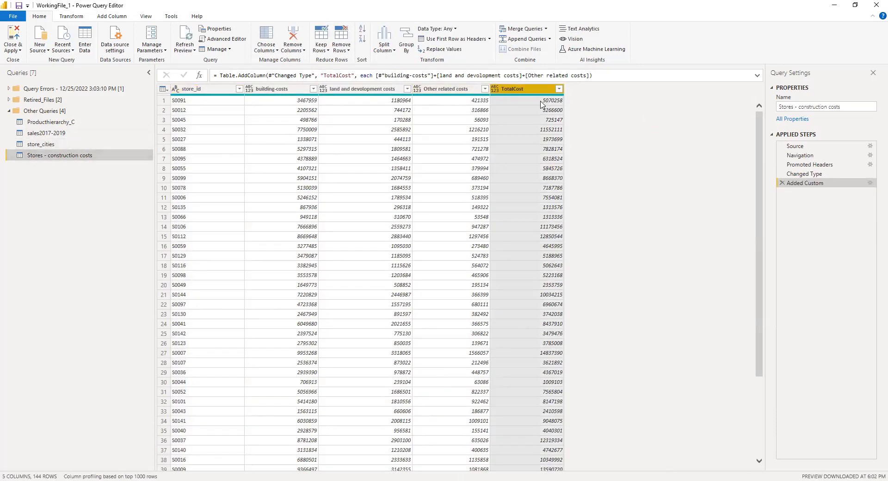
click(225, 89)
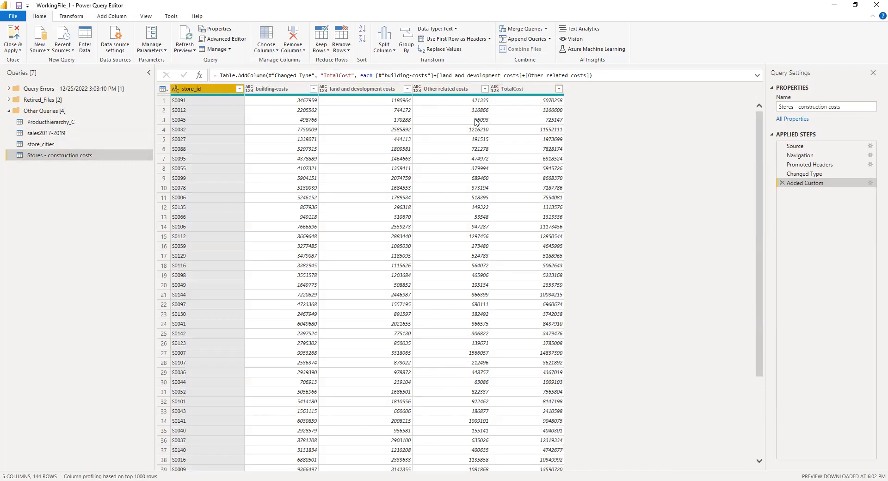
click(274, 89)
click(533, 91)
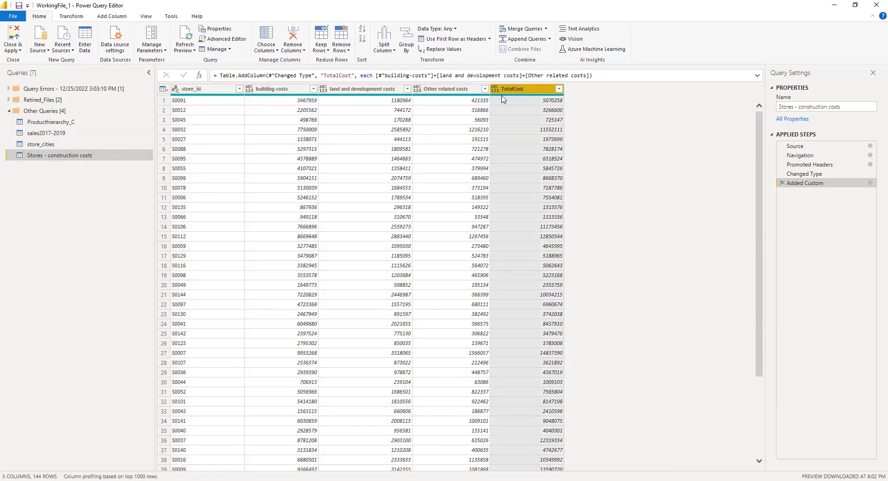
click(50, 144)
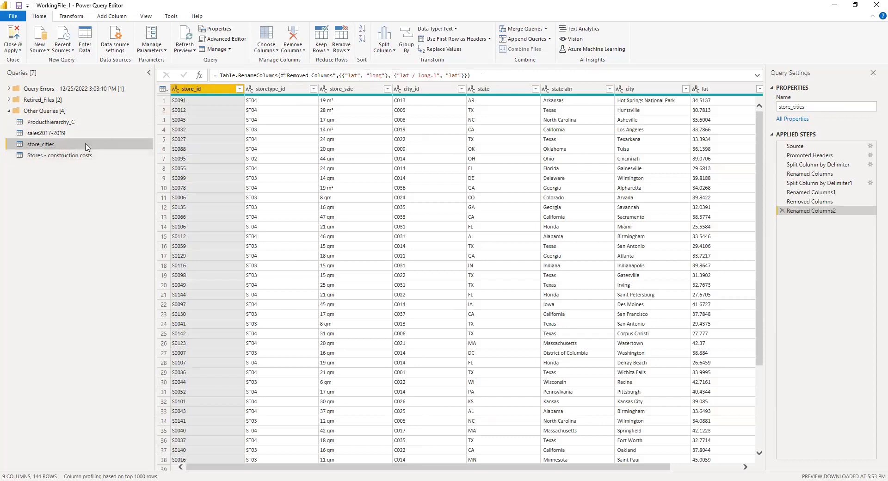
click(56, 156)
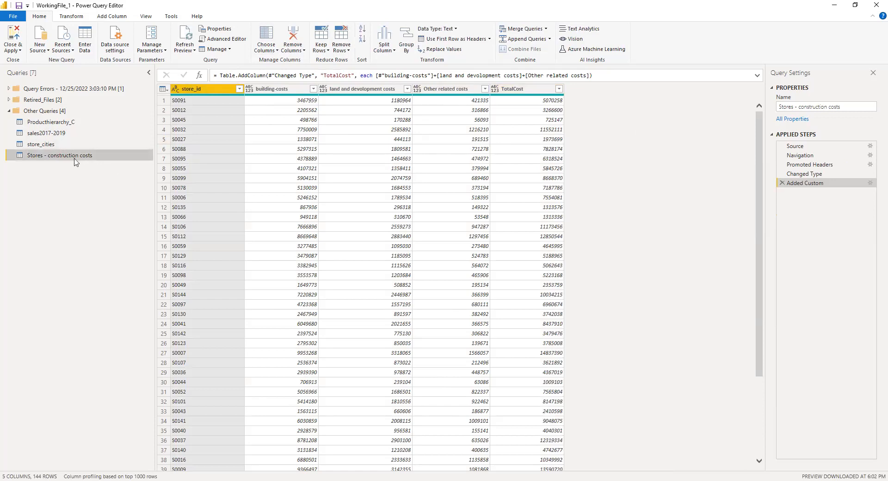
Merge Stores - construction costs into the store_cities query, matching on store_id with a Left Outer join
click(41, 147)
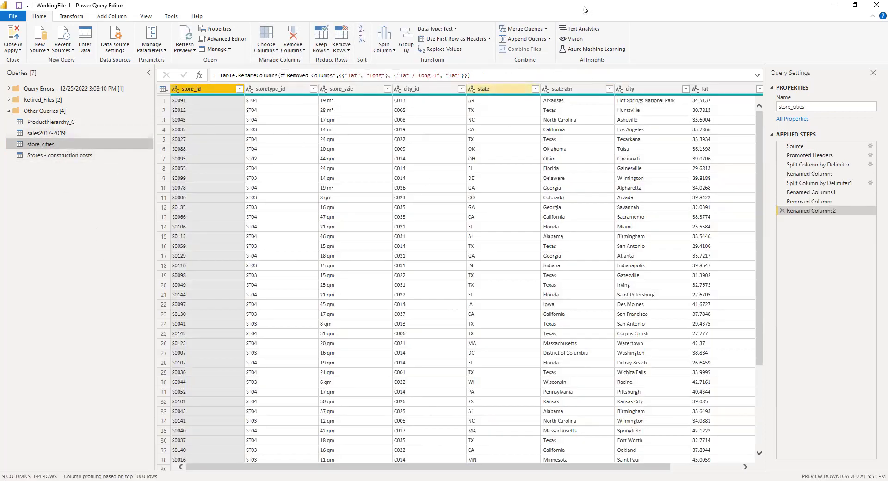
click(524, 30)
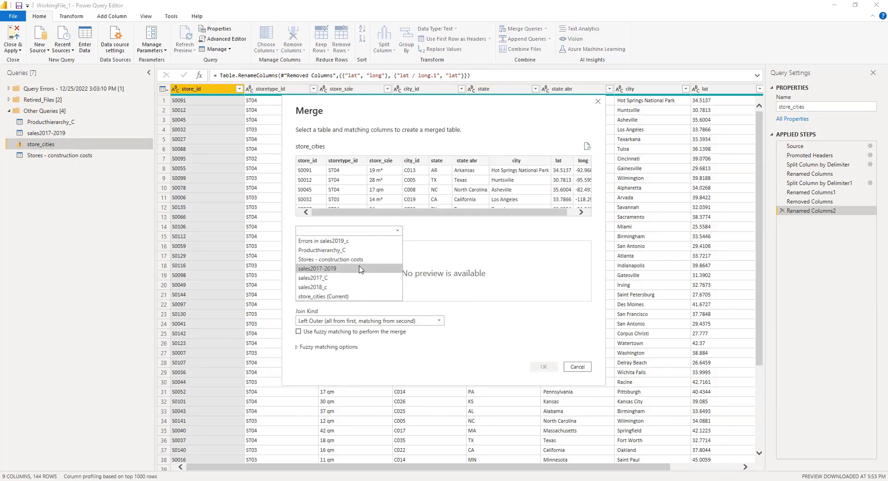
click(355, 296)
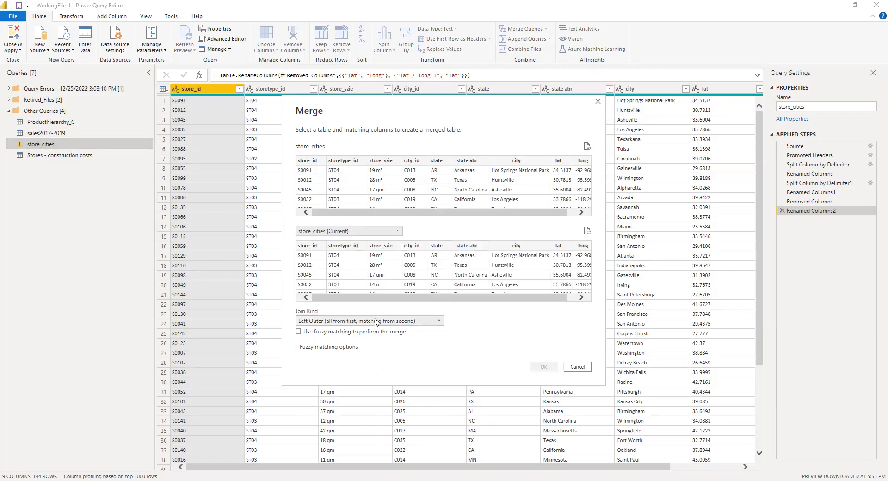
click(439, 321)
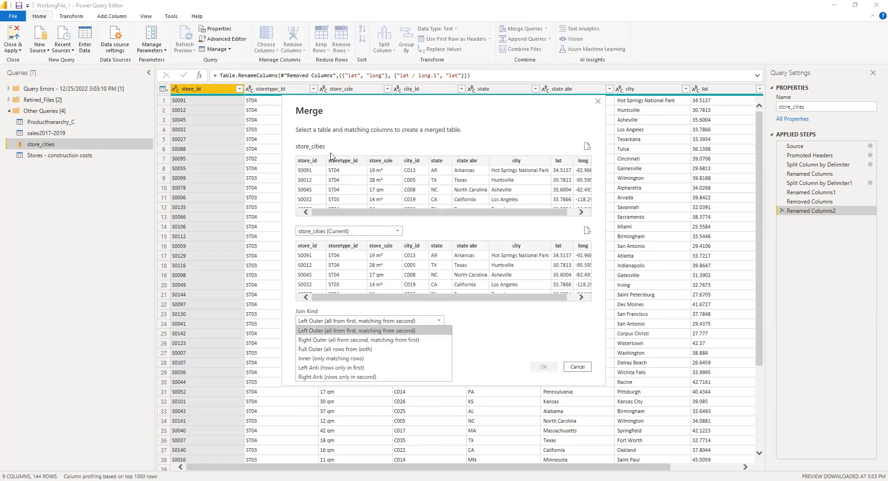
click(351, 232)
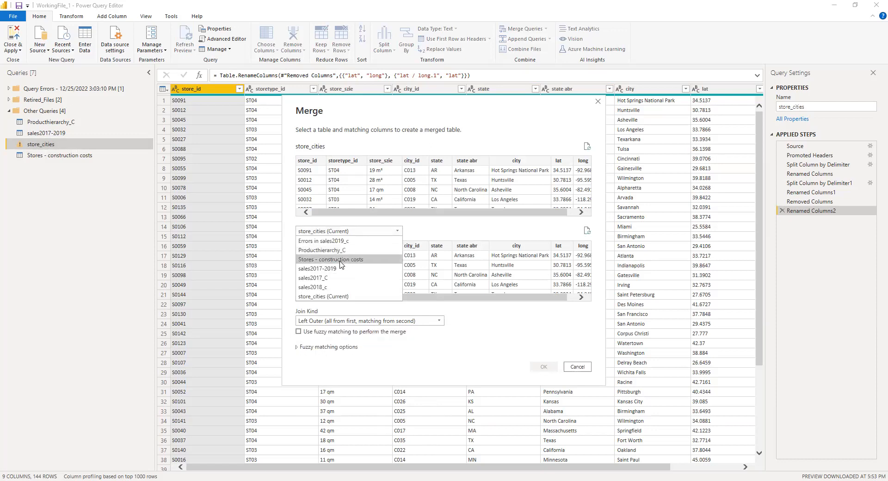
click(345, 260)
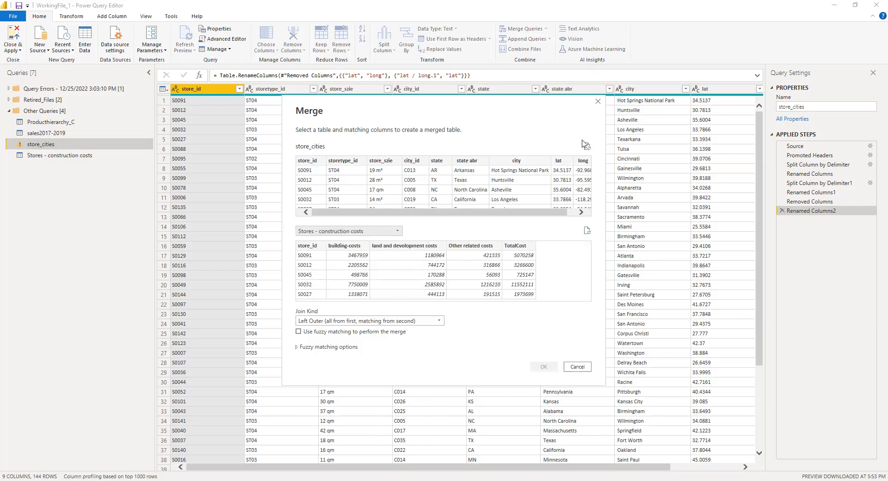
click(305, 163)
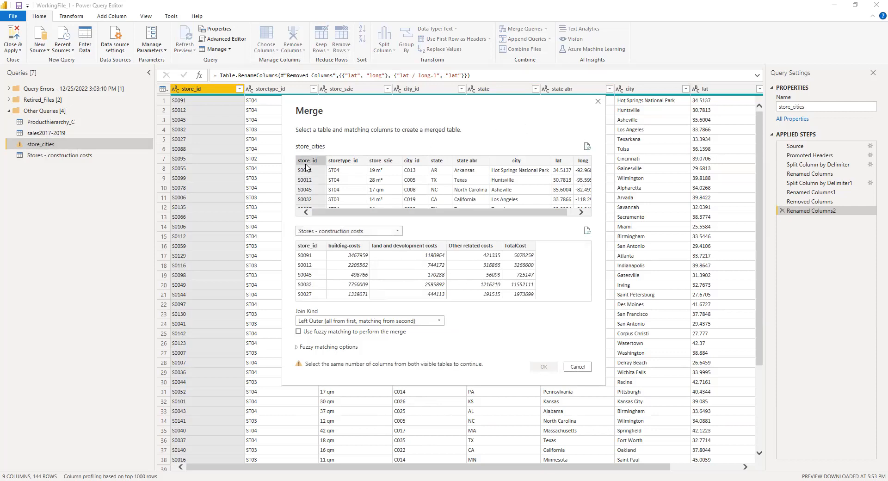
click(307, 274)
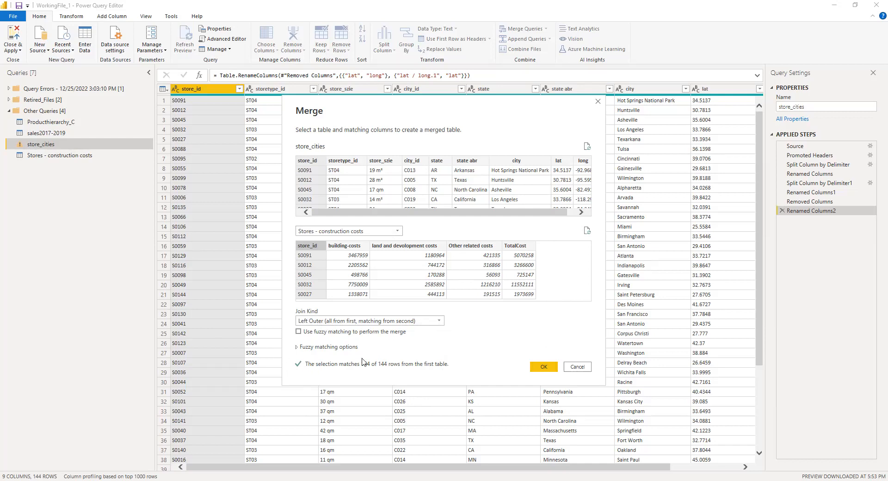
click(540, 368)
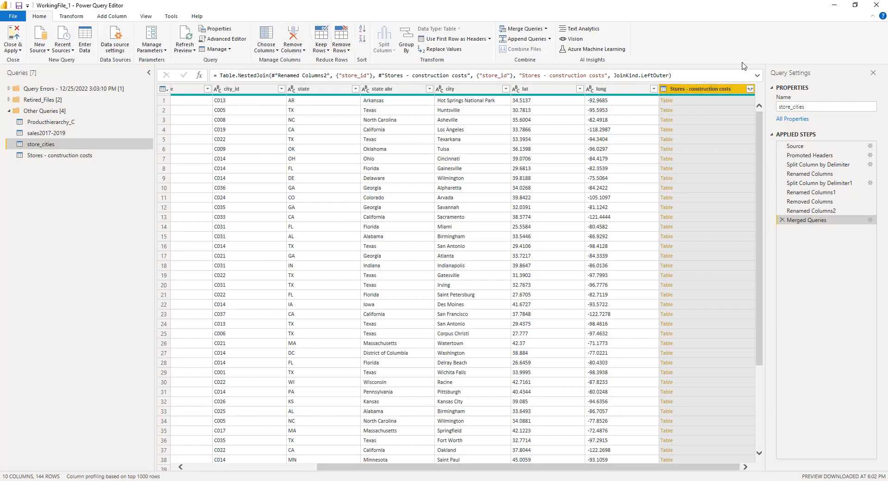
Expand the merged Stores - construction costs column in store_cities with all five of its columns, using the original column name as prefix
click(750, 89)
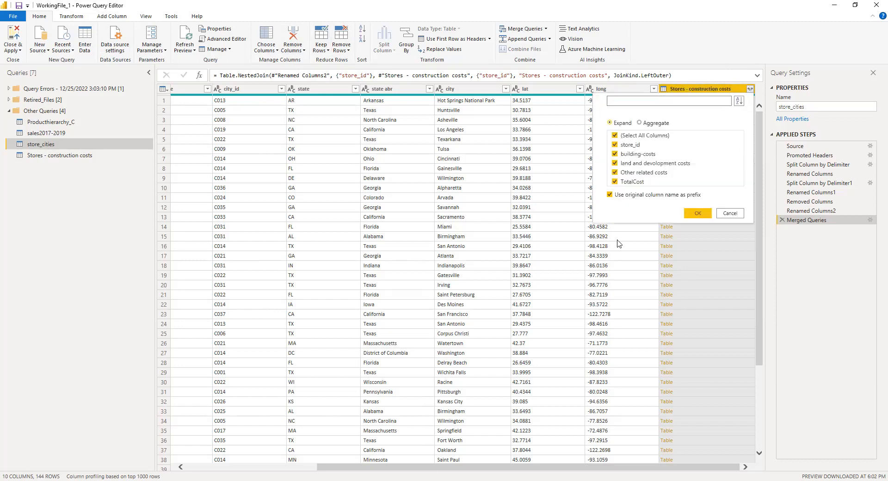
click(614, 136)
click(615, 135)
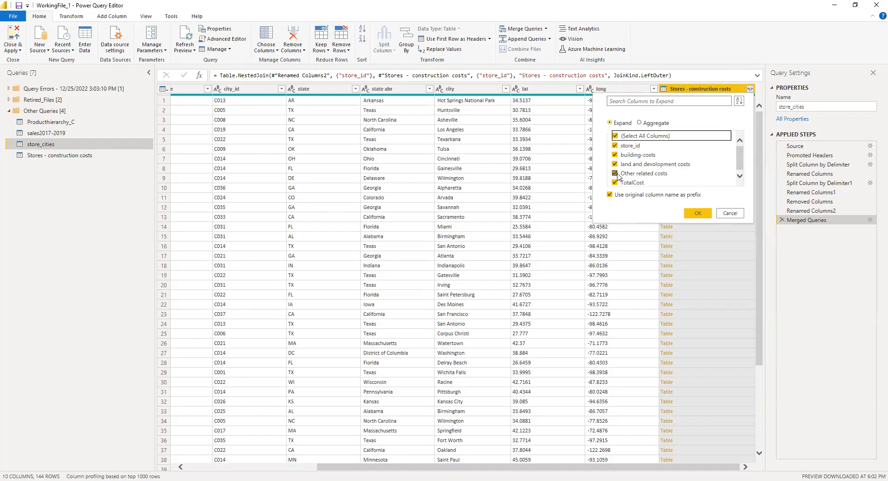
click(615, 136)
click(620, 182)
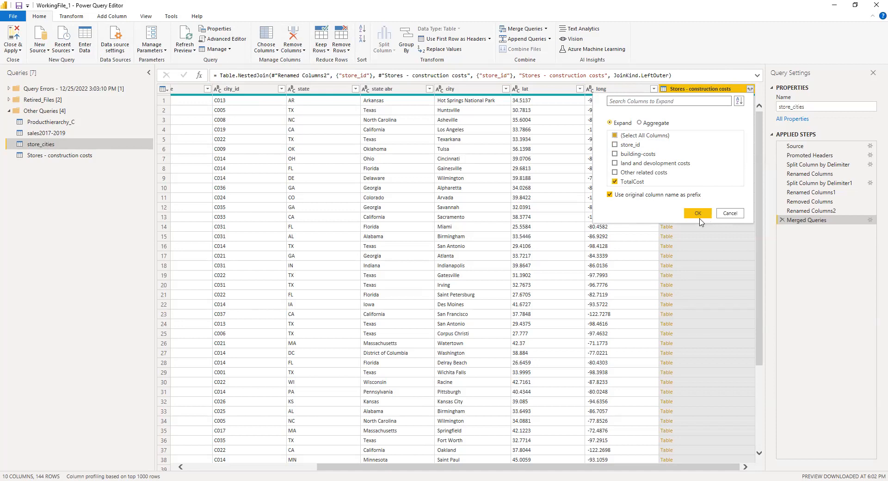
click(619, 173)
click(619, 163)
click(616, 163)
click(616, 172)
click(615, 154)
click(615, 163)
click(615, 172)
click(614, 145)
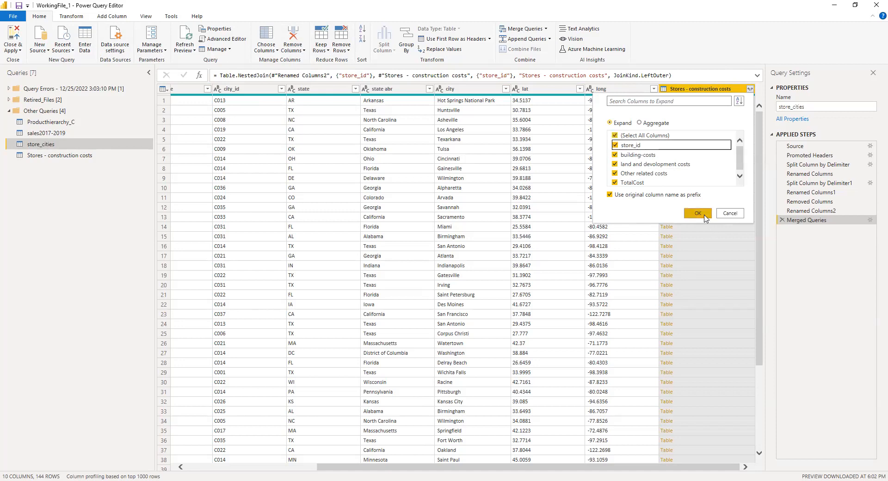
click(698, 213)
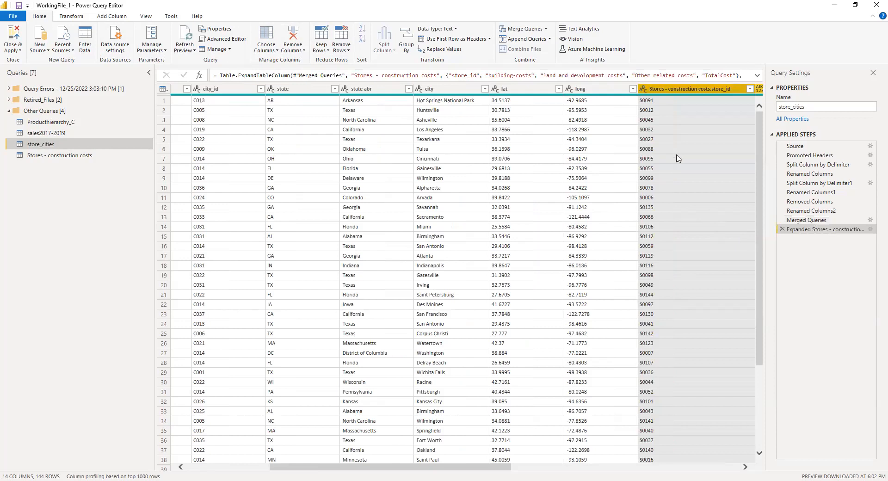
Remove the redundant Stores - construction costs.store_id column from the store_cities query
drag(389, 468, 537, 469)
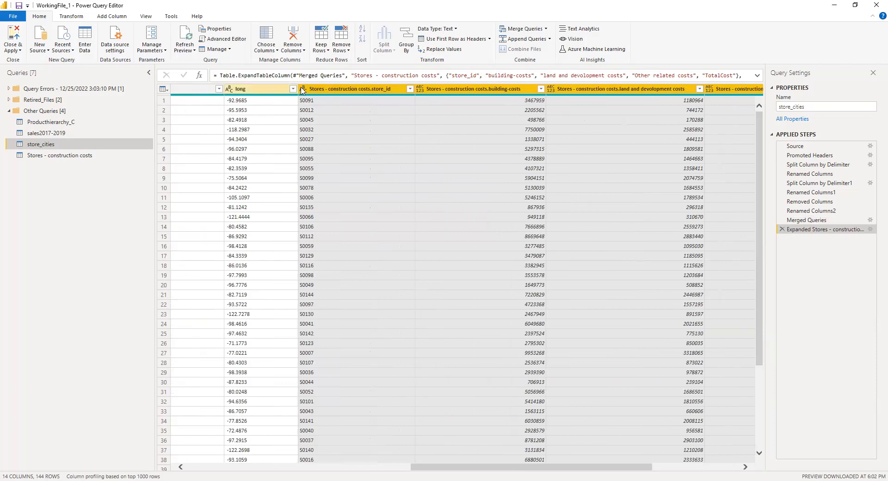
click(368, 90)
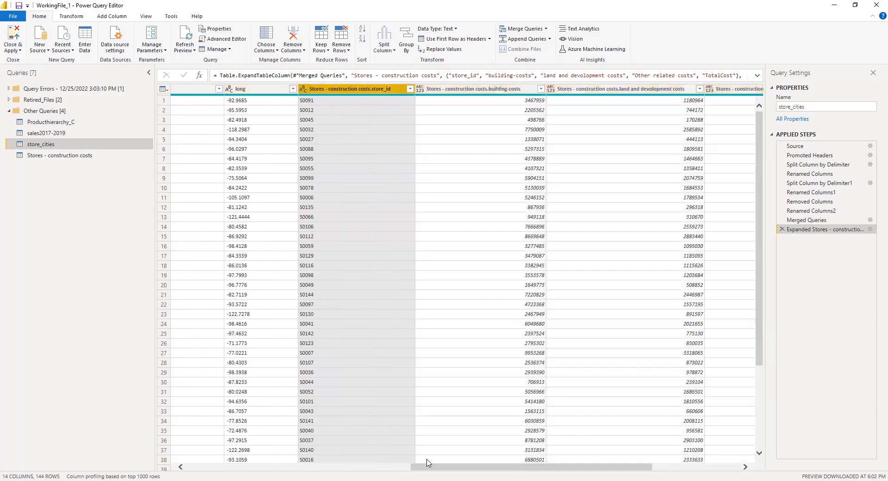
drag(425, 466, 396, 467)
right_click(448, 90)
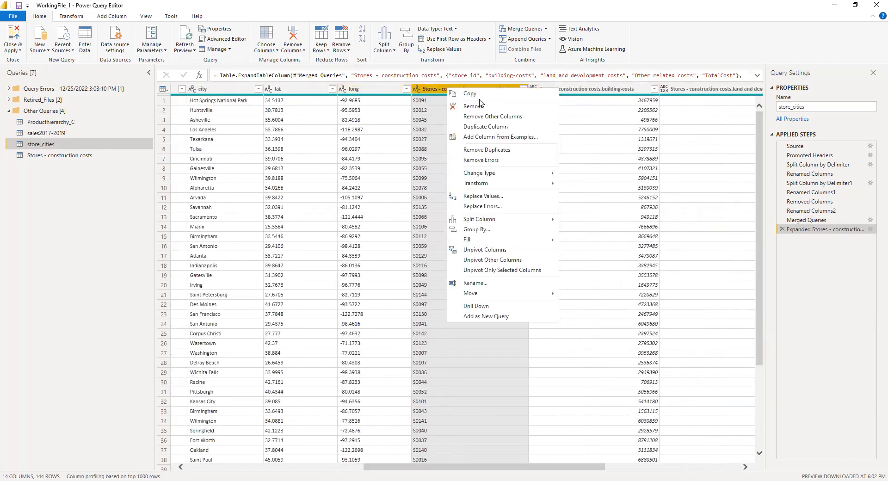
click(480, 106)
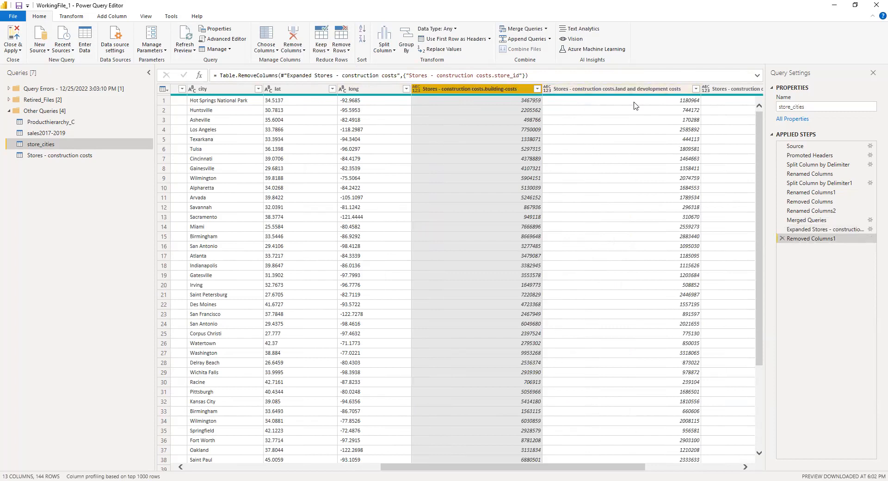
double_click(430, 89)
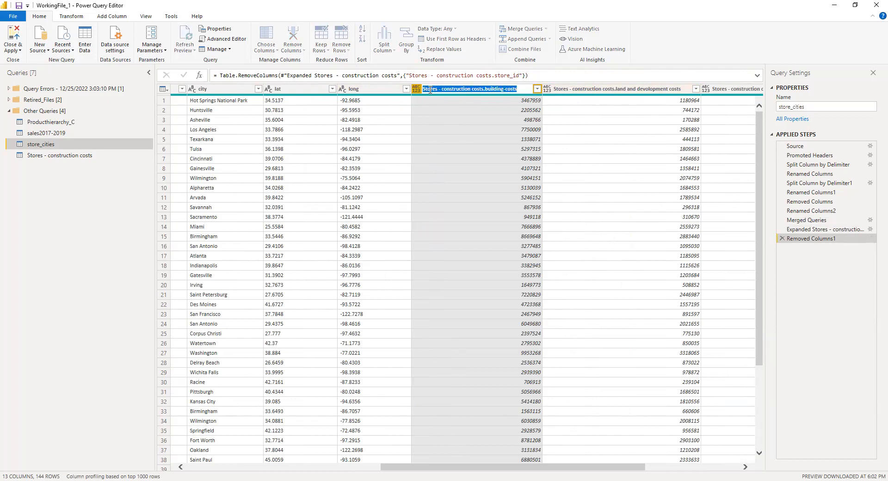
click(440, 90)
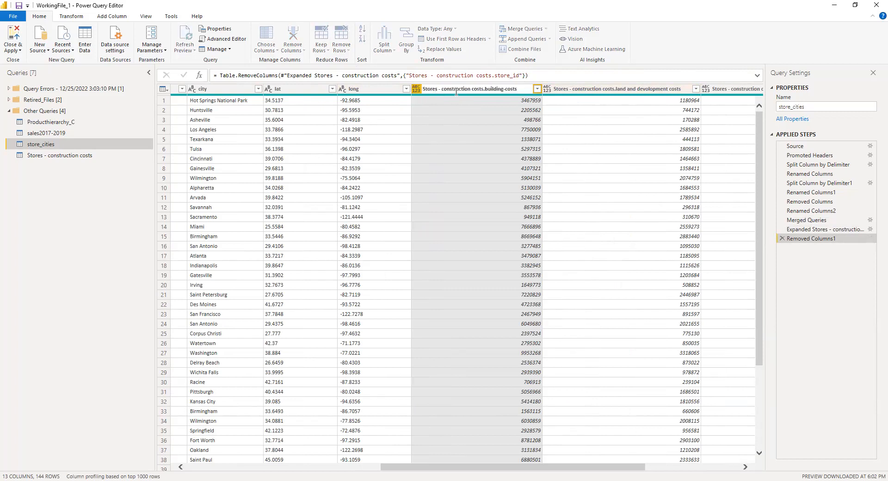
click(505, 2)
click(646, 90)
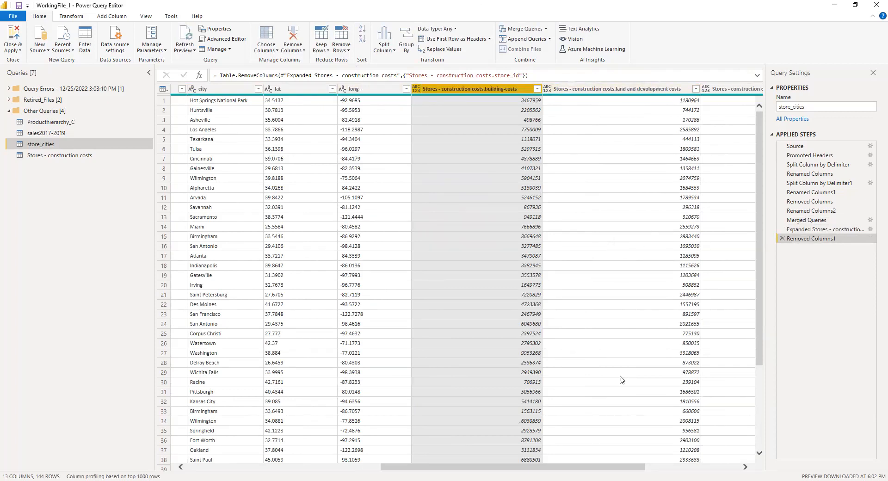
Remove the merged building-costs, land and devolopment costs, and Other related costs columns from store_cities
drag(623, 467, 694, 467)
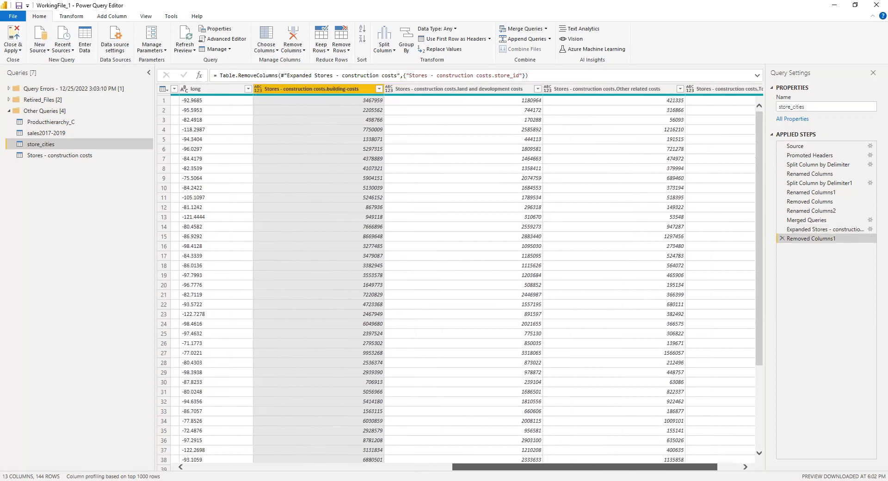
click(678, 140)
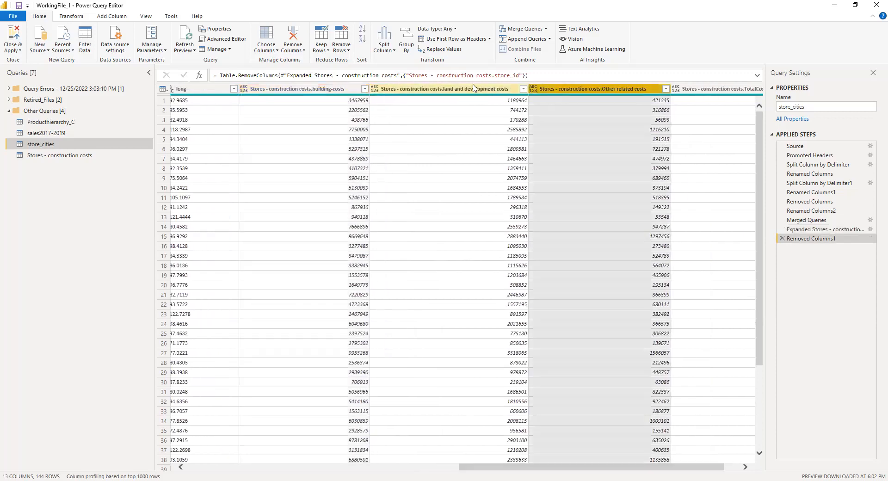
ctrl+click(474, 88)
ctrl+click(318, 89)
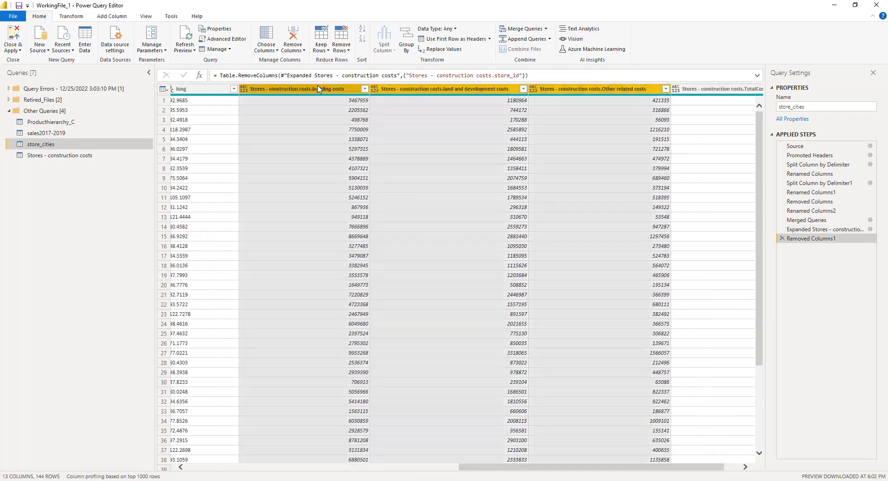
right_click(318, 89)
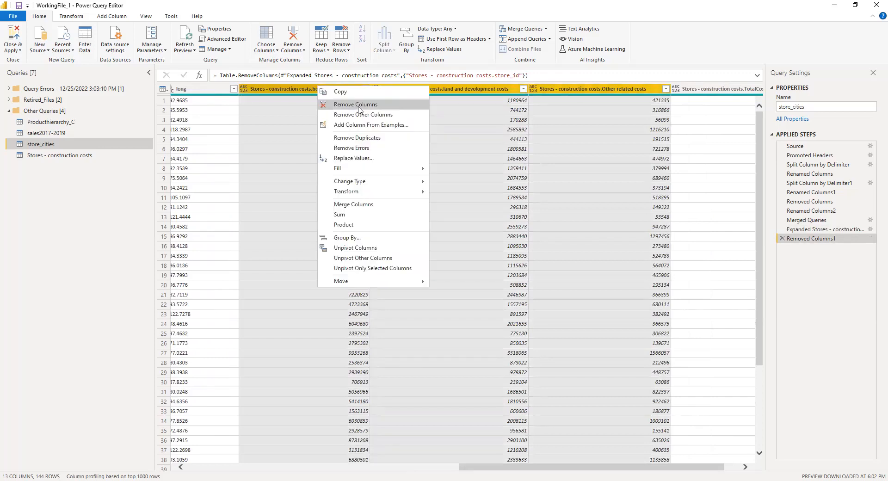
click(359, 105)
Rename the Stores - construction costs.TotalCost column in store_cities to Total Cost
double_click(706, 88)
text(Total Cost)
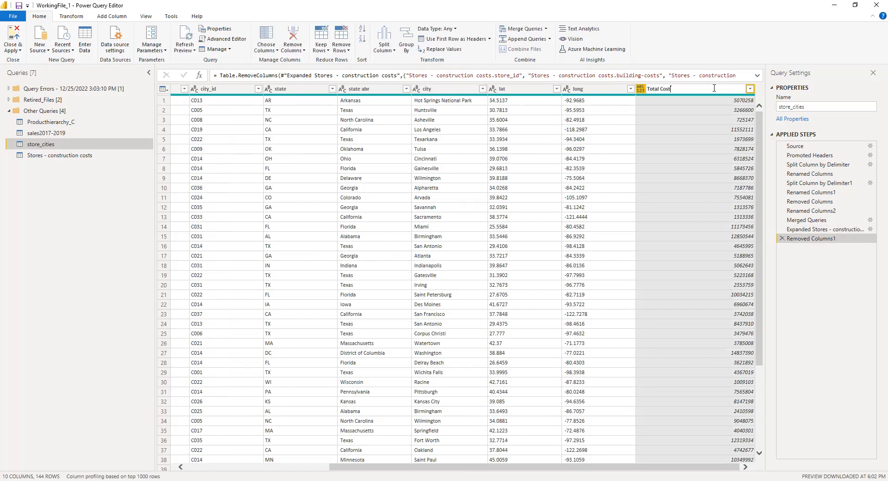
key(Return)
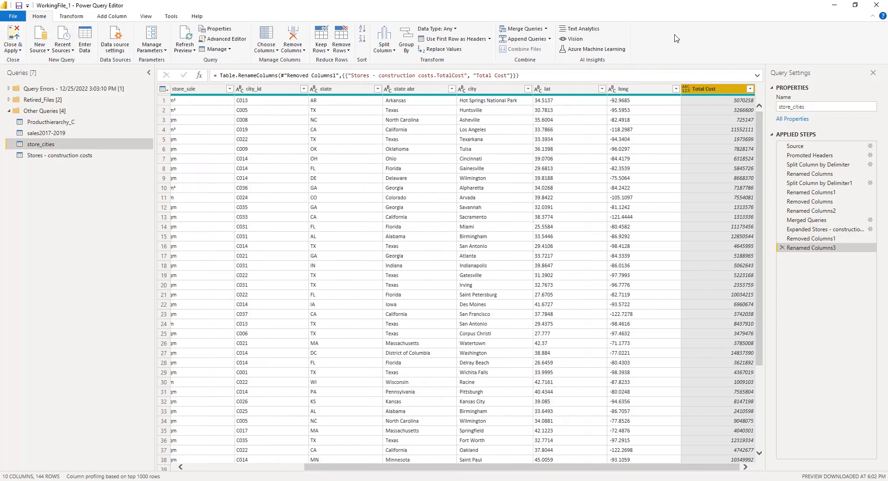
Save the file with the pending query changes applied, and switch to the main Power BI Desktop window
click(19, 6)
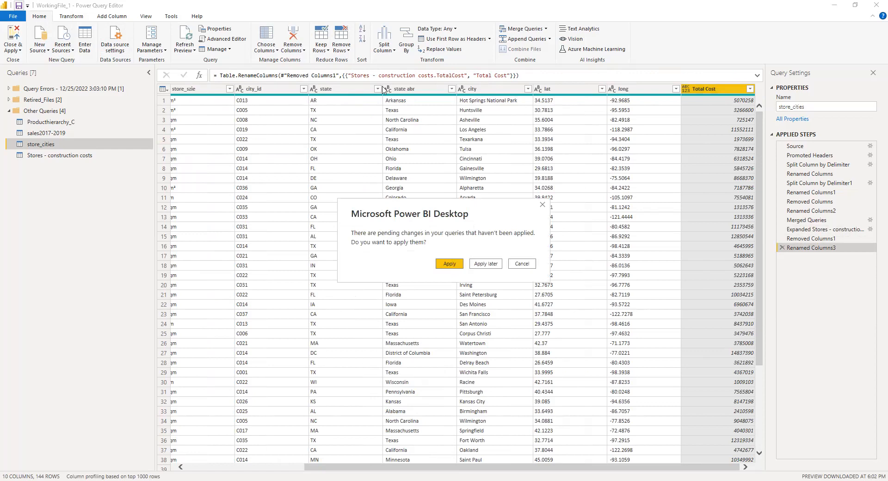
click(449, 265)
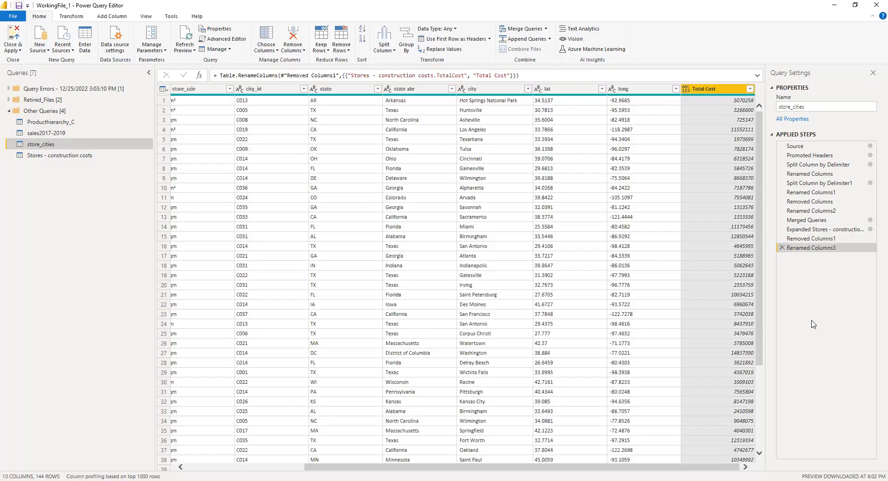
key(alt+Tab)
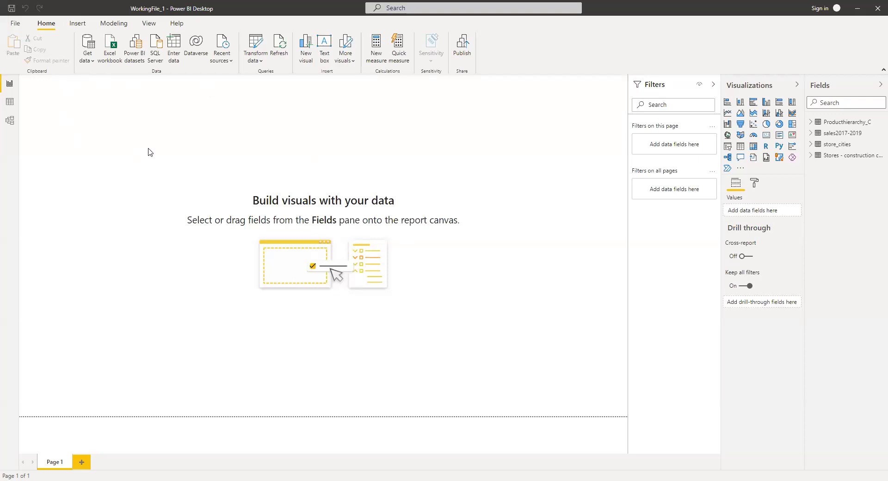
Open the sales2017-2019 table in Data view and look through its rows, including the revenue column
click(10, 102)
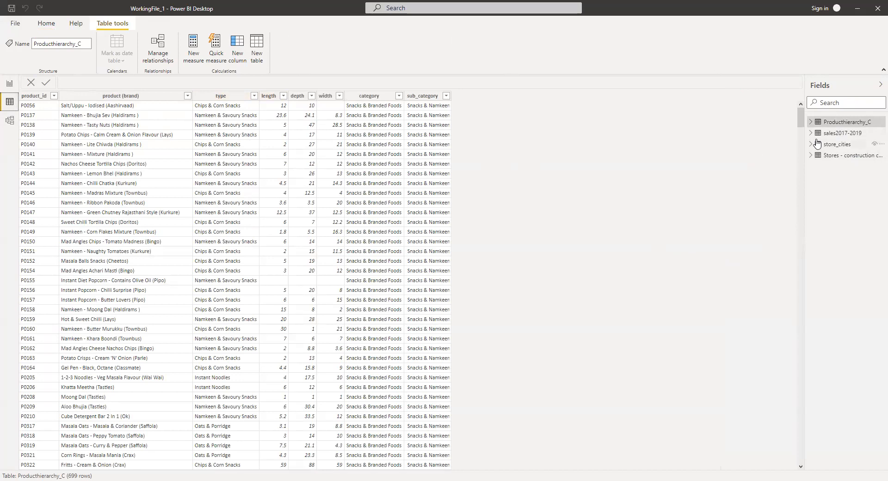
click(843, 134)
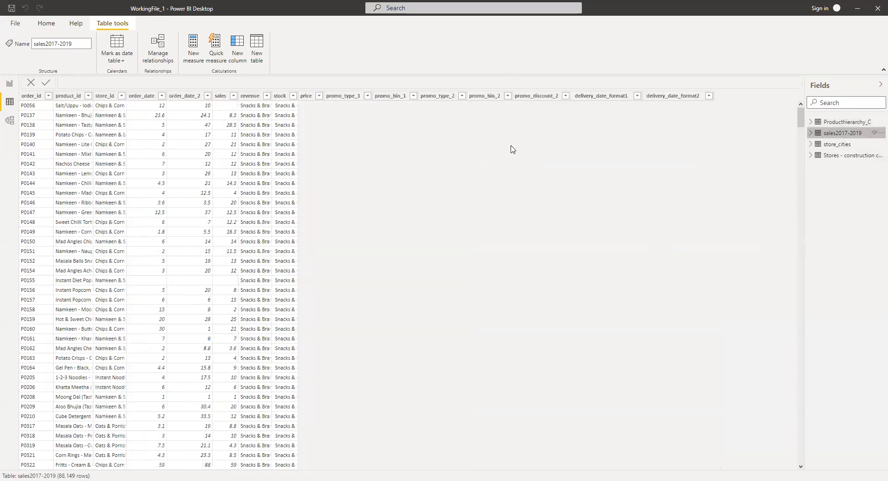
scroll(688, 174, down, 4)
scroll(657, 167, up, 4)
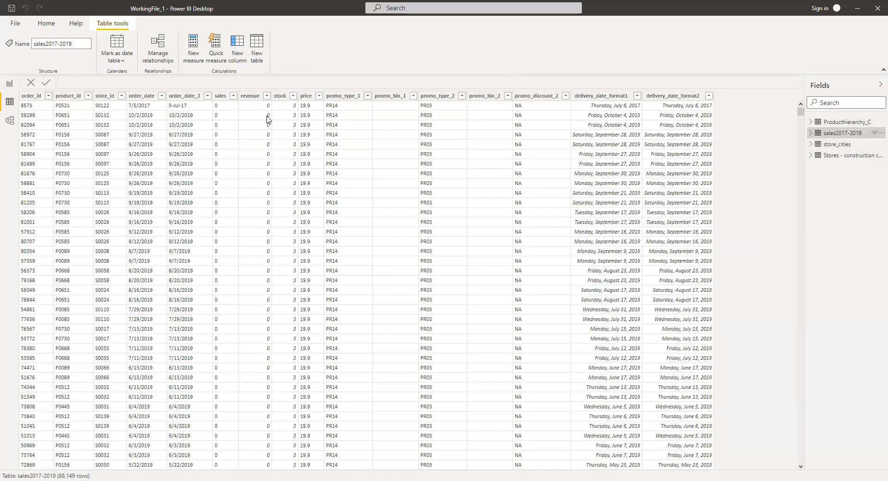
scroll(261, 148, down, 3)
scroll(264, 171, up, 3)
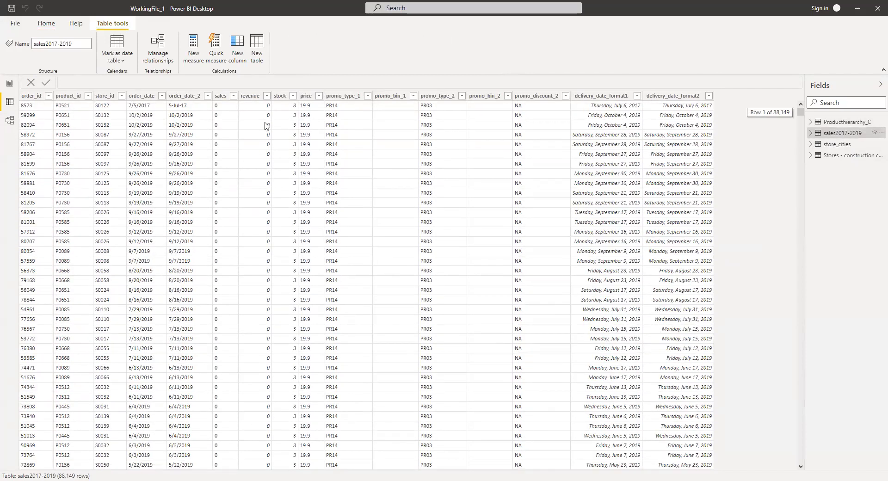
scroll(256, 182, down, 8)
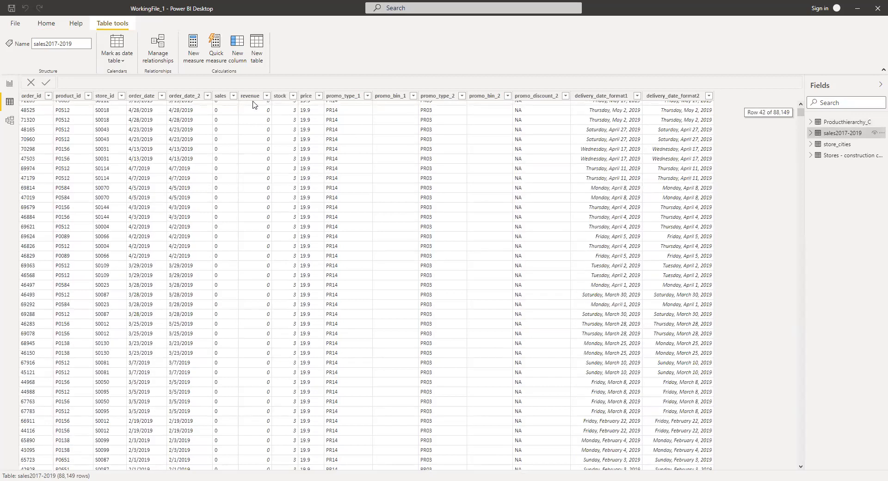
Format the revenue column of sales2017-2019 as Currency
click(258, 97)
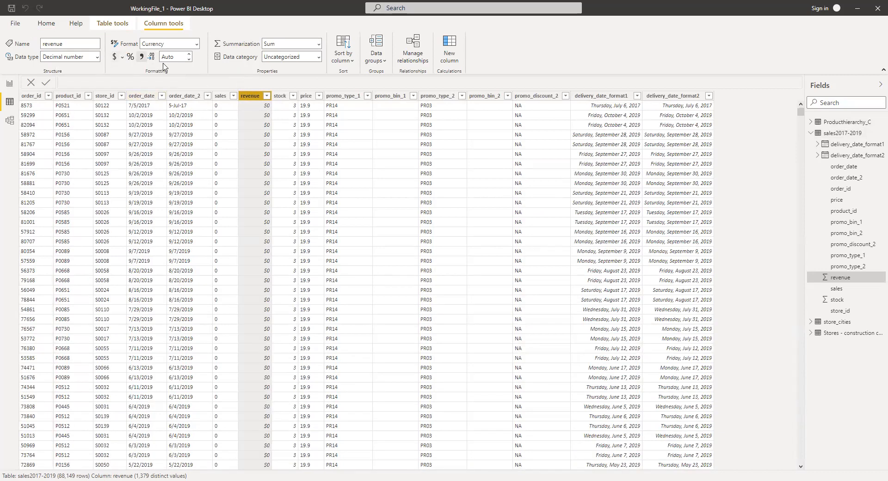
scroll(246, 198, down, 3)
scroll(246, 198, up, 3)
scroll(254, 183, down, 5)
scroll(259, 133, up, 5)
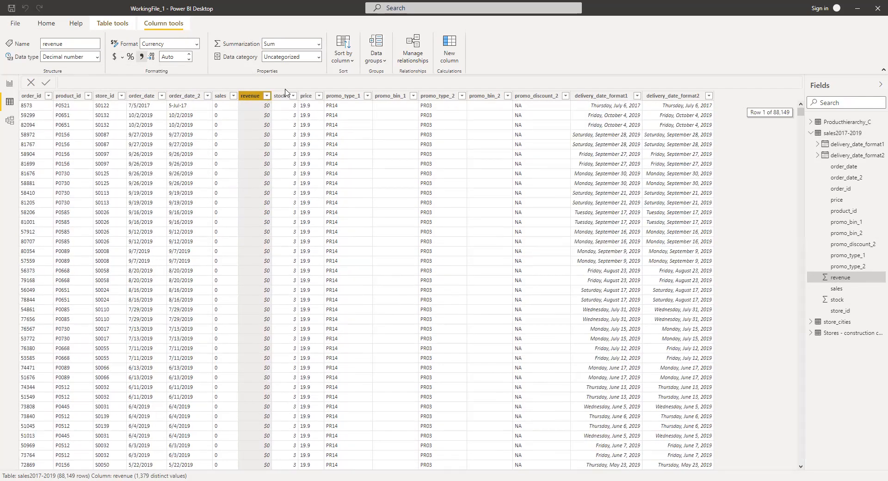
click(193, 44)
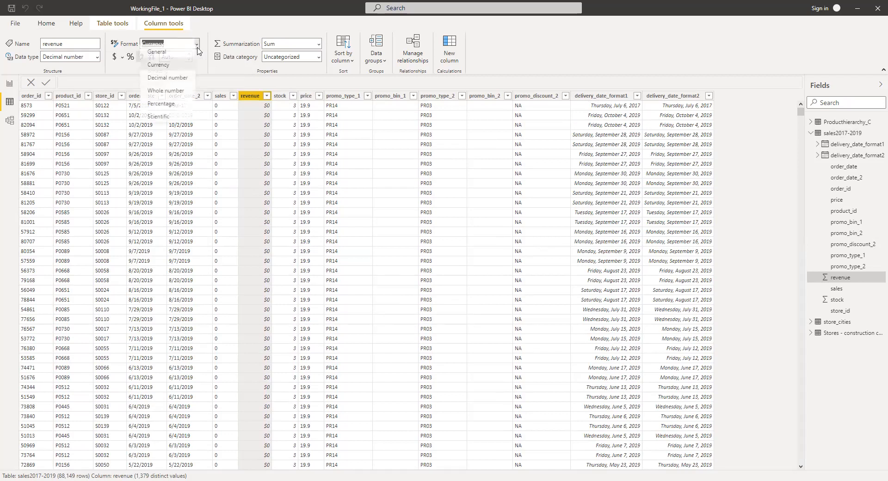
click(167, 70)
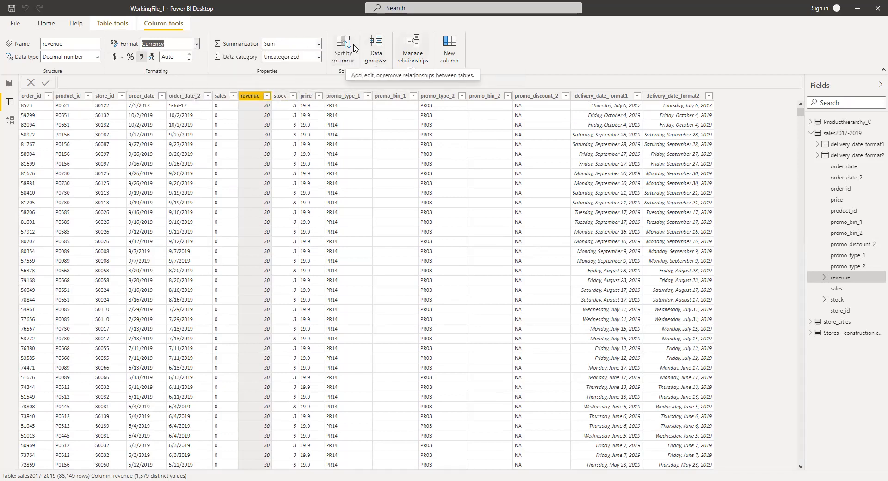
Set the revenue column to 2 decimal places with the $ English (United States) currency symbol
click(190, 55)
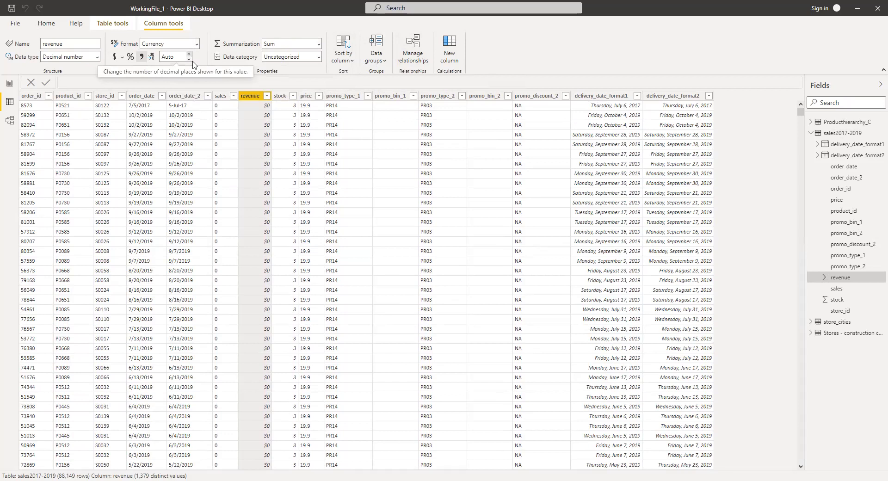
click(189, 59)
click(189, 59)
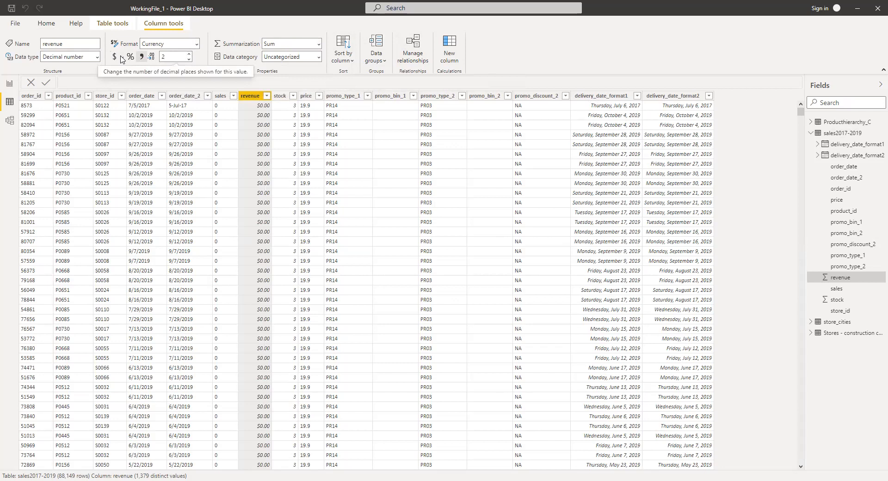
click(121, 59)
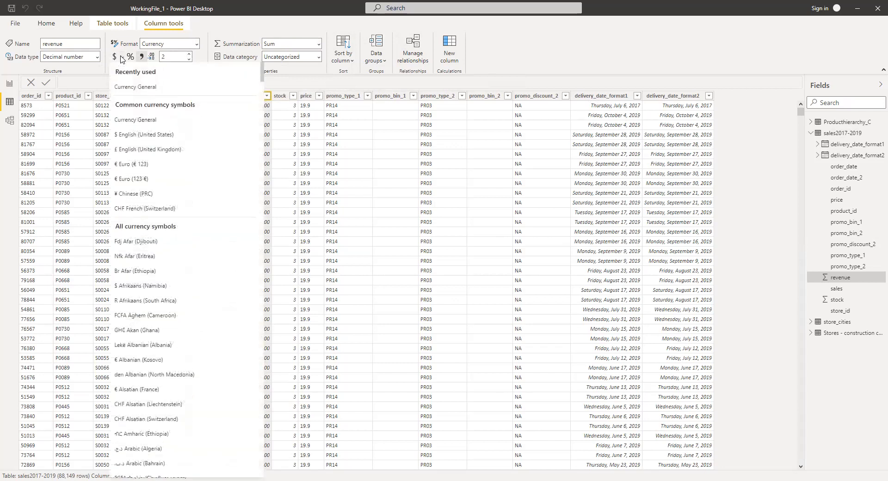
click(159, 135)
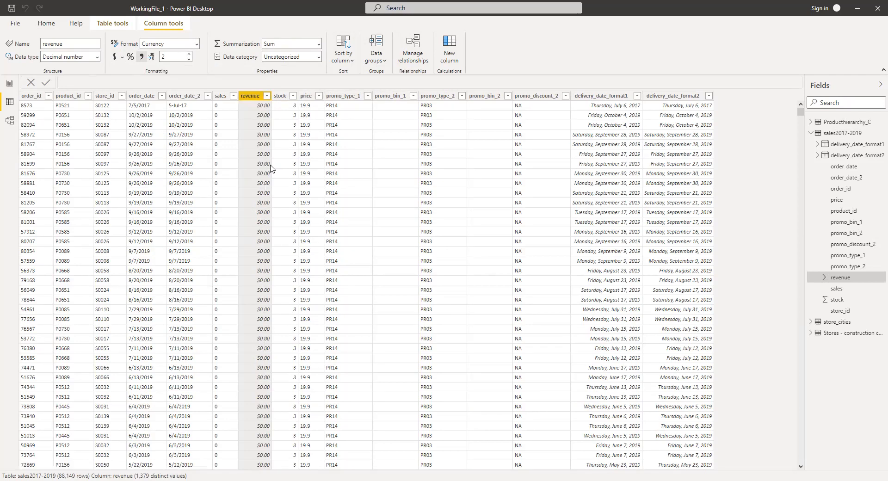
scroll(250, 277, down, 2)
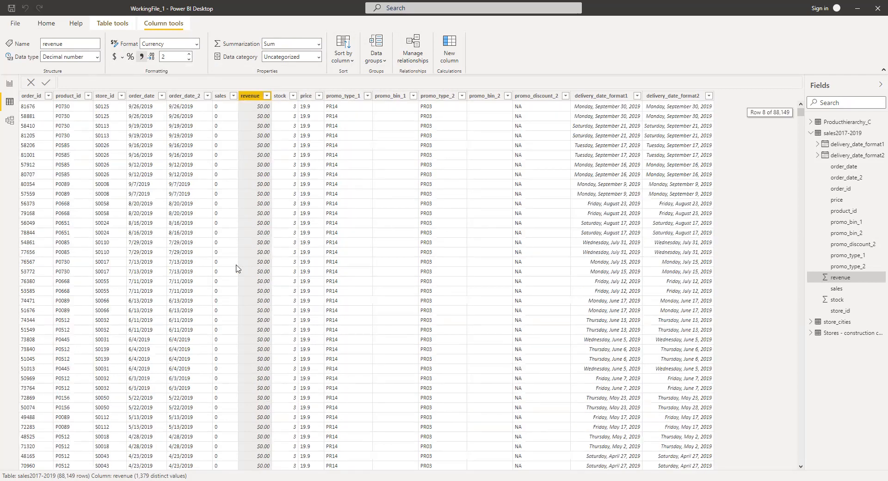
scroll(271, 167, up, 2)
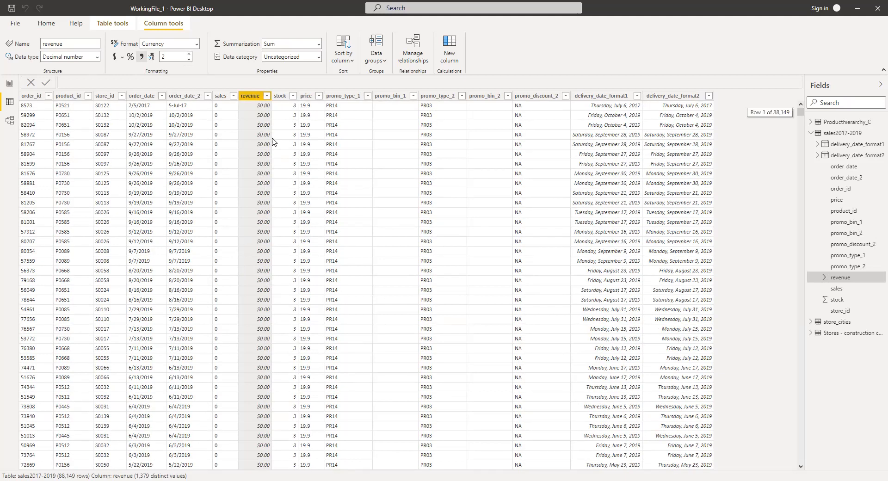
Check the data type and format of the price column in sales2017-2019 against the revenue column
click(306, 96)
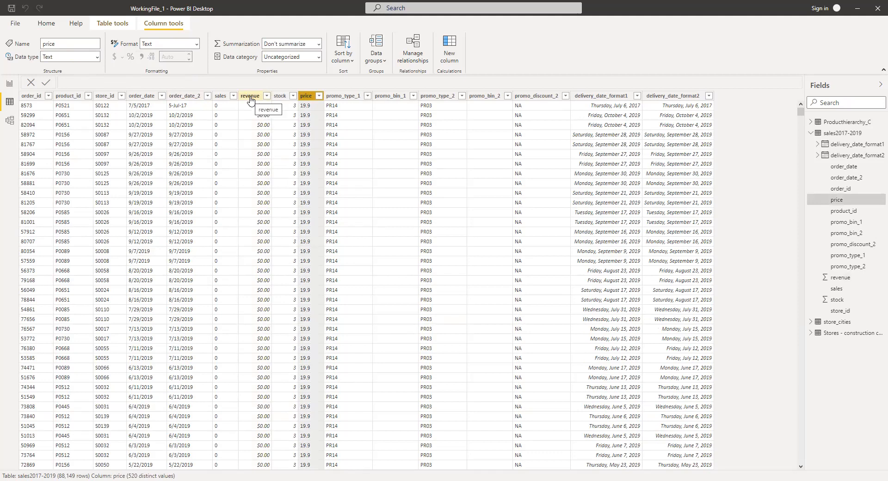
click(57, 24)
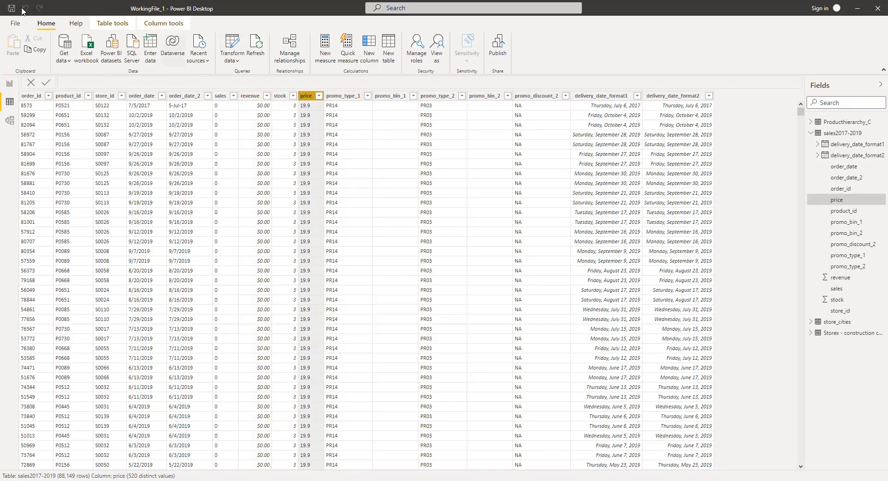
click(241, 98)
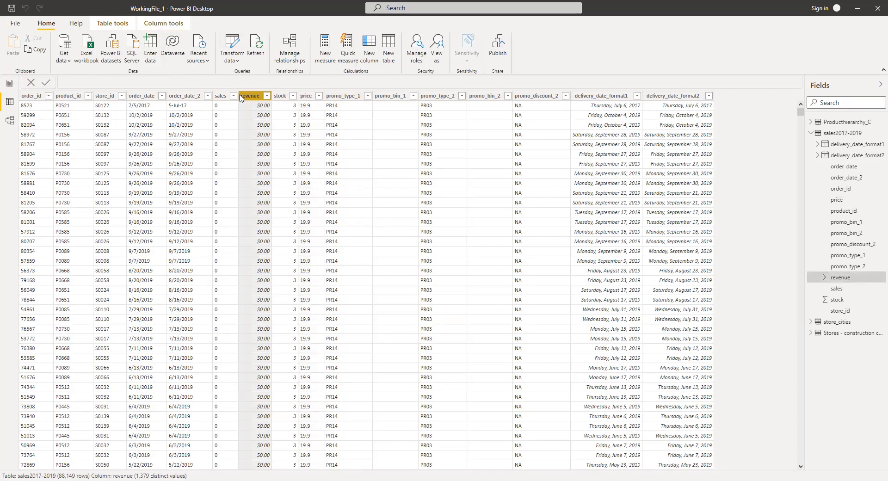
click(306, 96)
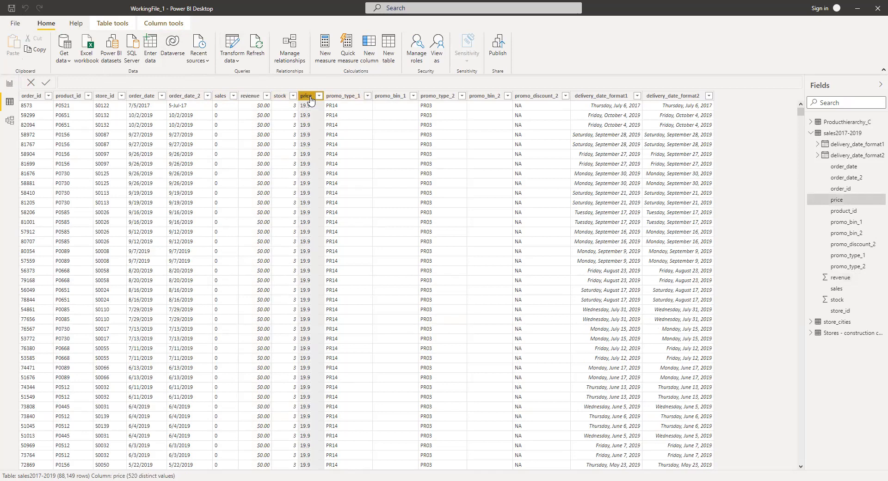
Examine the data type, format and field options available for the price column of sales2017-2019
double_click(306, 96)
click(163, 23)
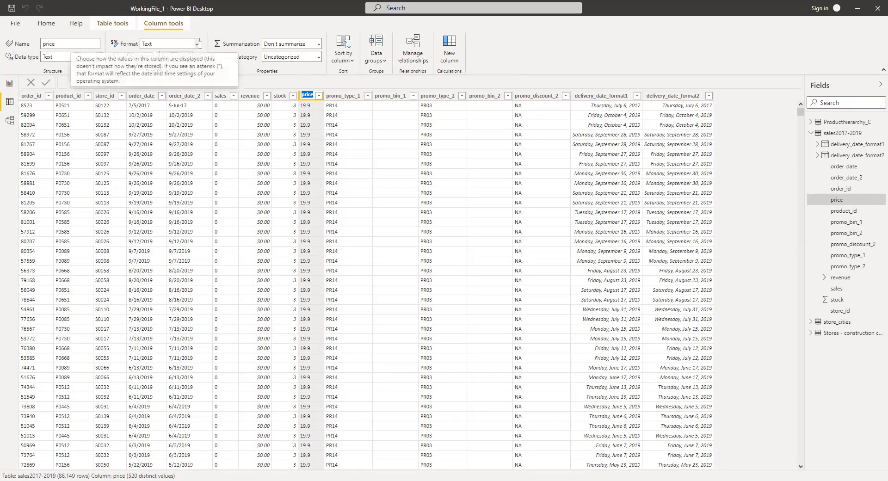
click(302, 94)
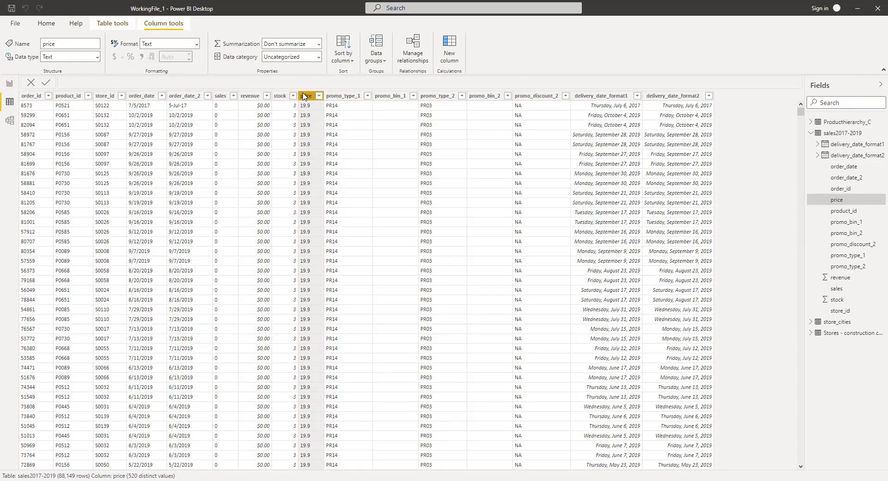
click(97, 58)
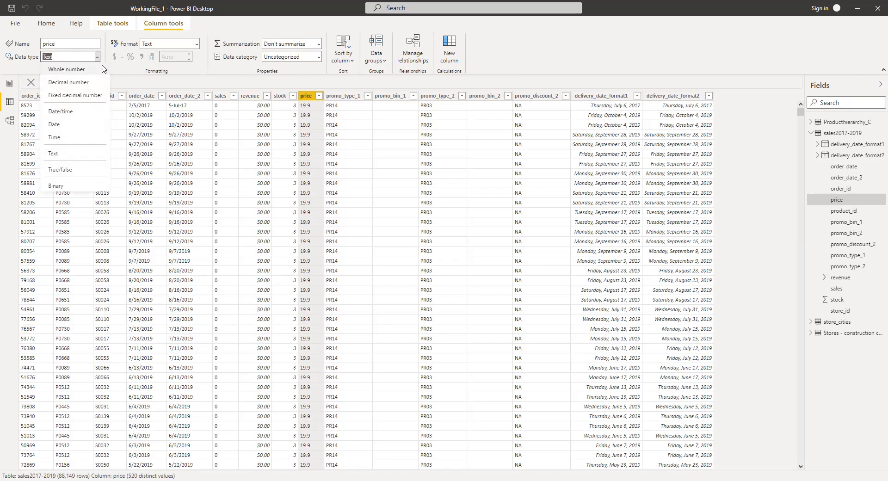
click(176, 59)
click(197, 44)
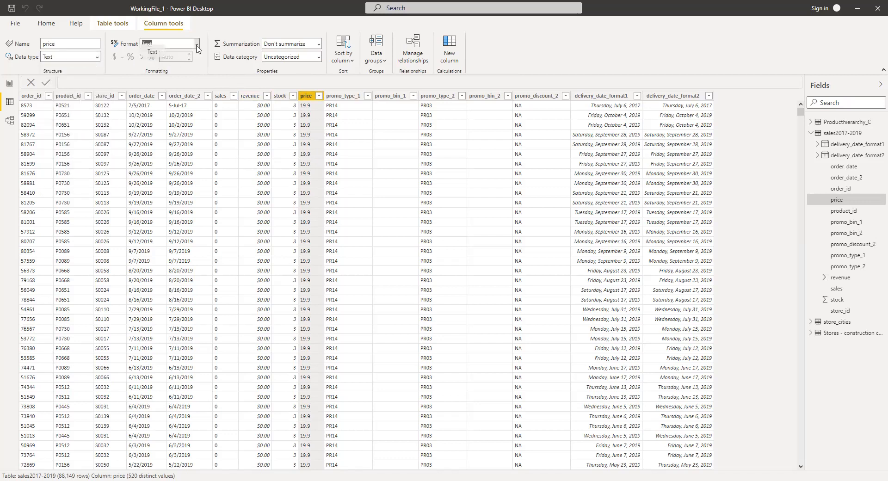
click(323, 95)
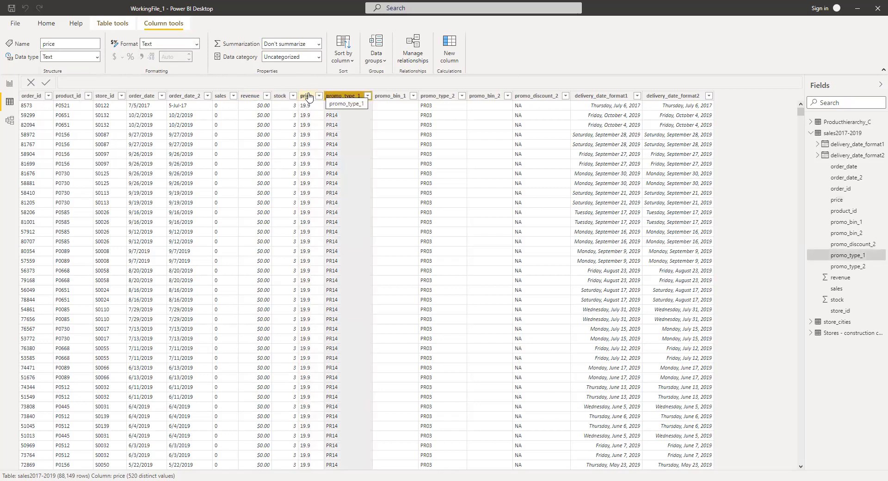
click(309, 96)
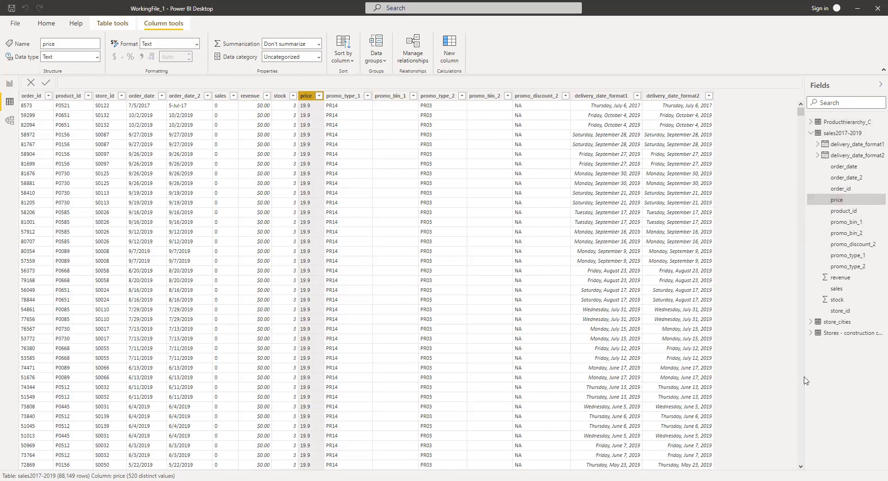
right_click(840, 201)
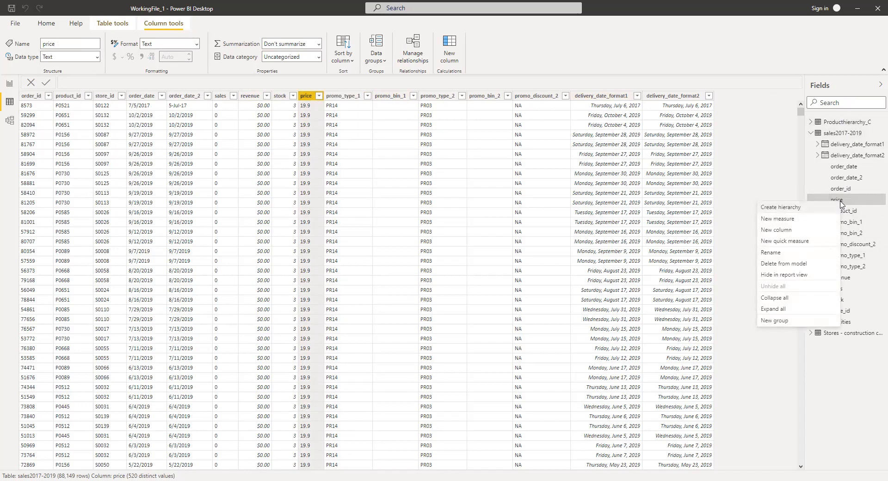
click(447, 139)
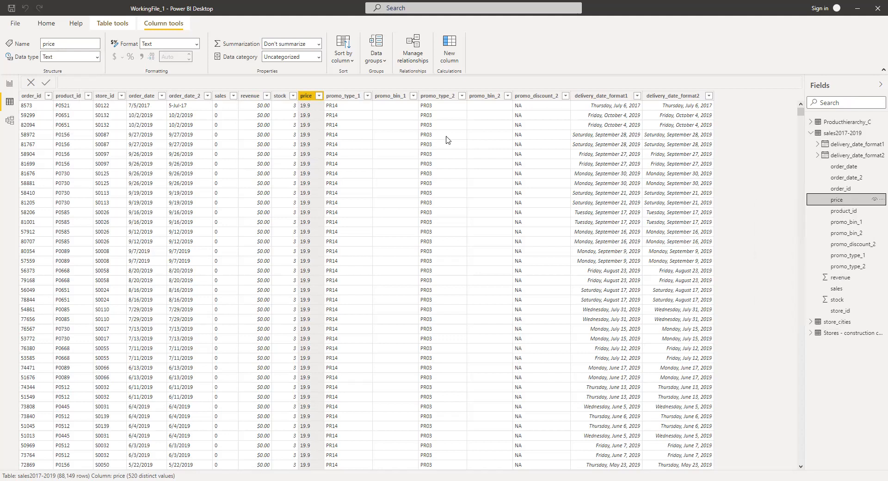
Try to change the data type of the price column in sales2017-2019 from Text to Decimal number
click(340, 97)
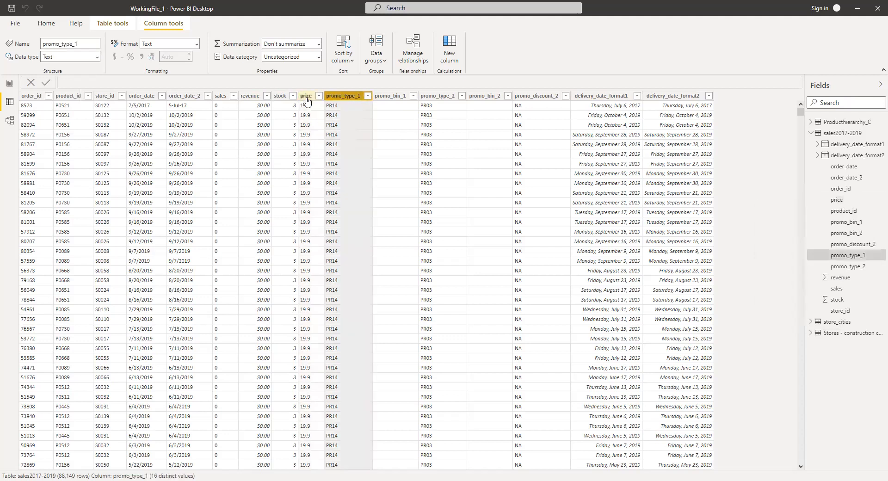
click(307, 98)
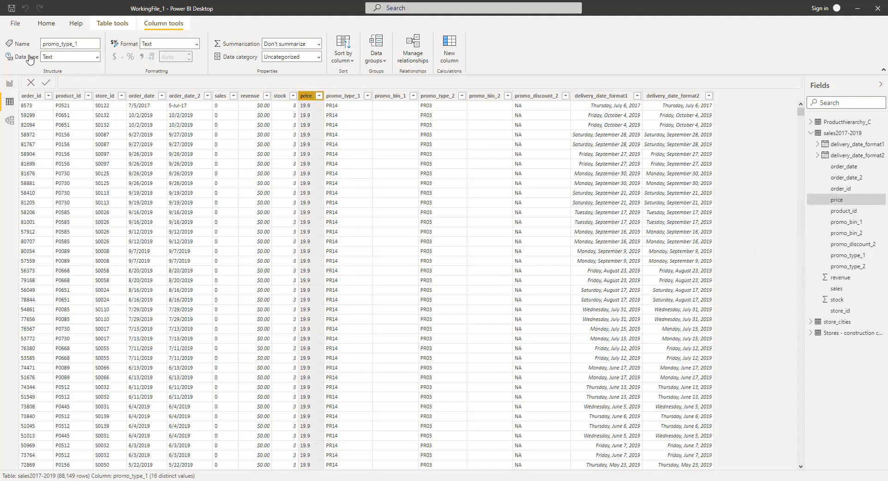
click(99, 59)
click(99, 59)
click(99, 59)
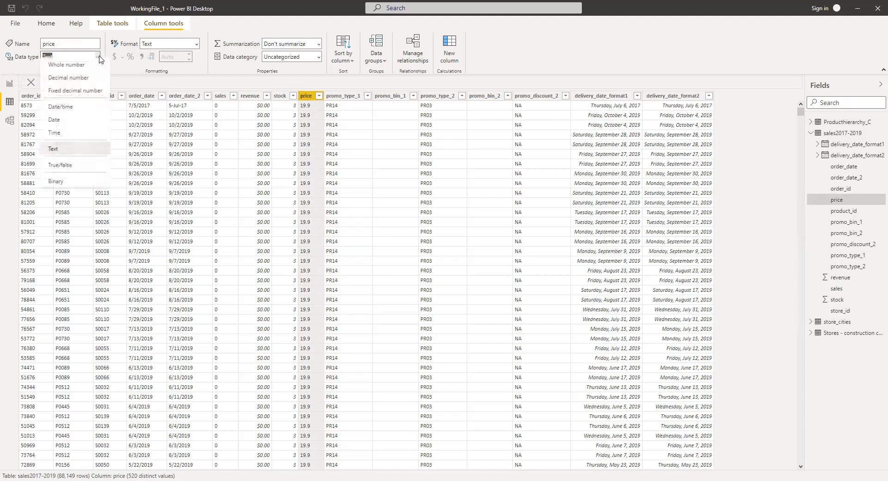
click(86, 83)
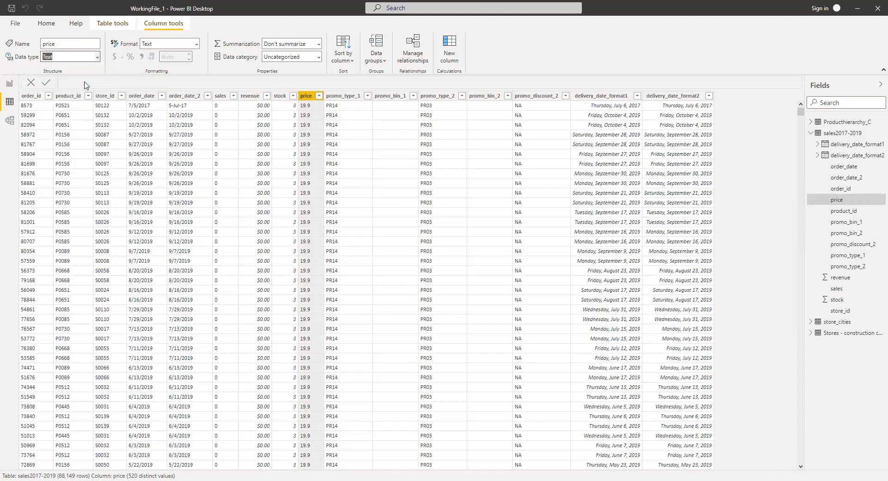
click(487, 279)
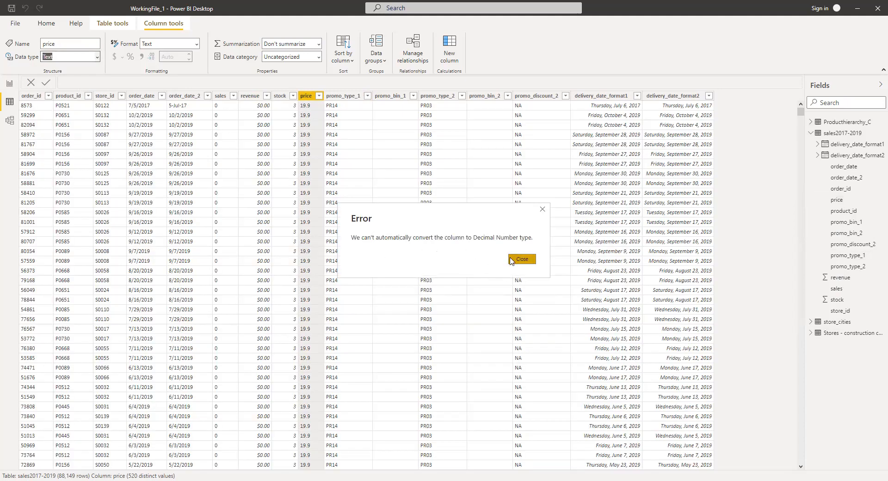
click(511, 260)
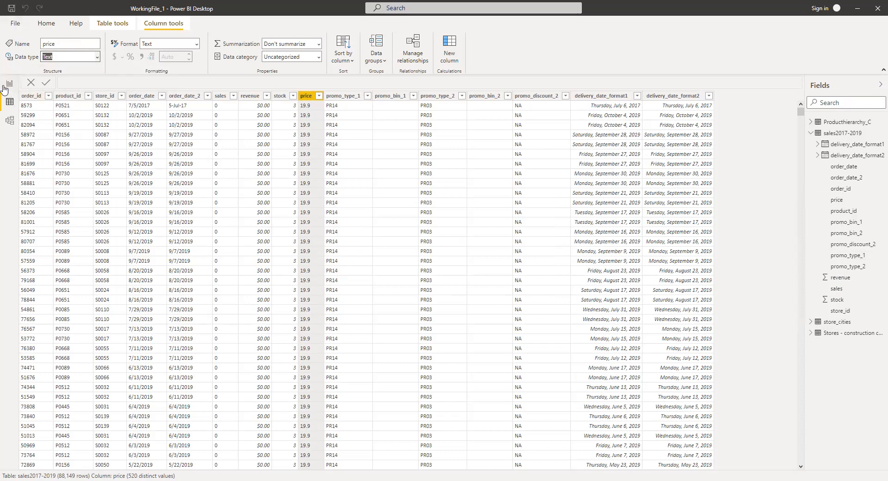
Open the Power Query Editor and set the price column of the sales2017-2019 query to Fixed decimal number
click(6, 86)
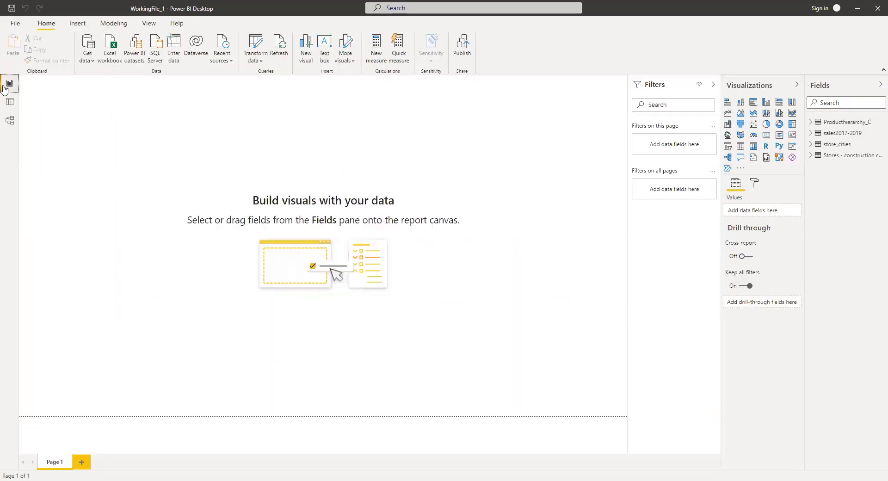
click(251, 43)
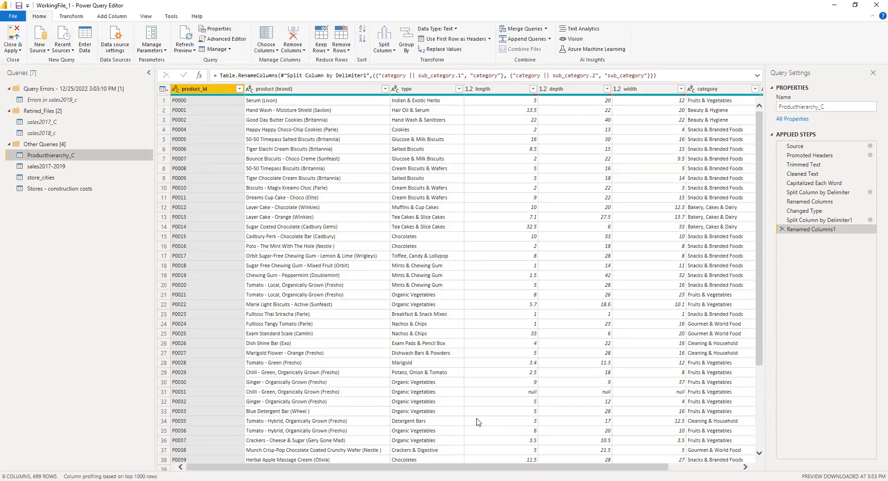
drag(608, 468, 662, 468)
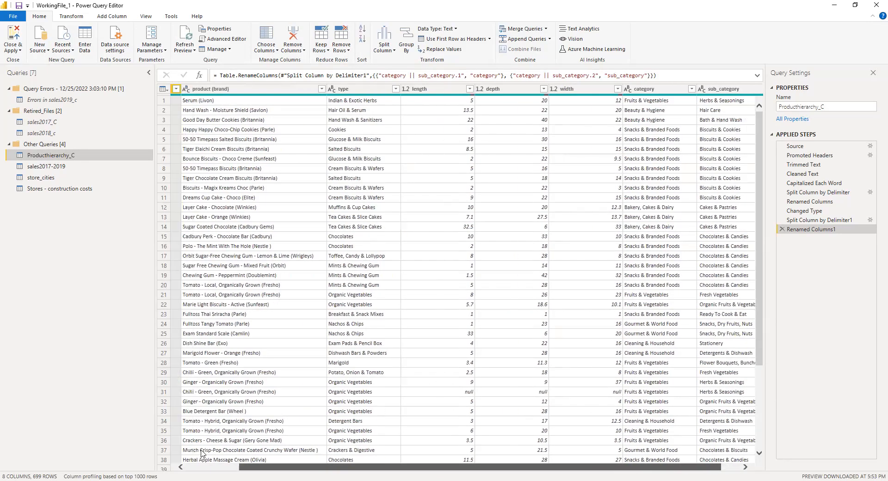
click(64, 167)
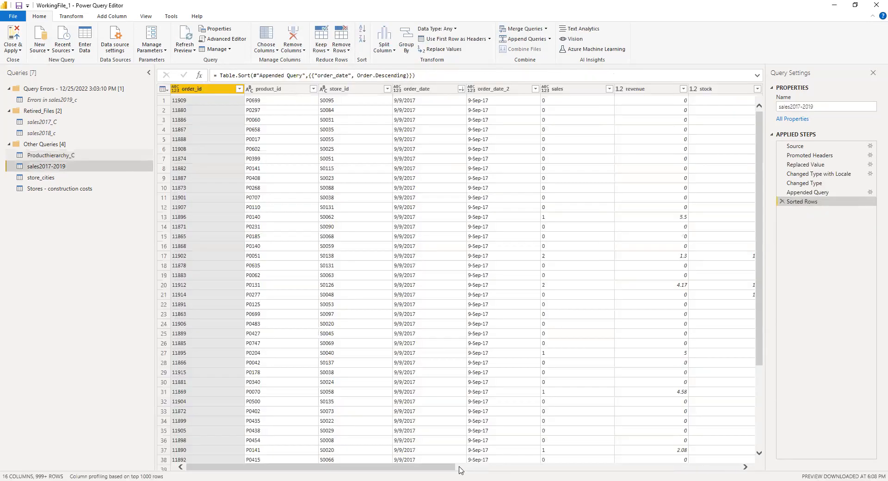
drag(418, 469, 581, 469)
scroll(435, 108, right, 2)
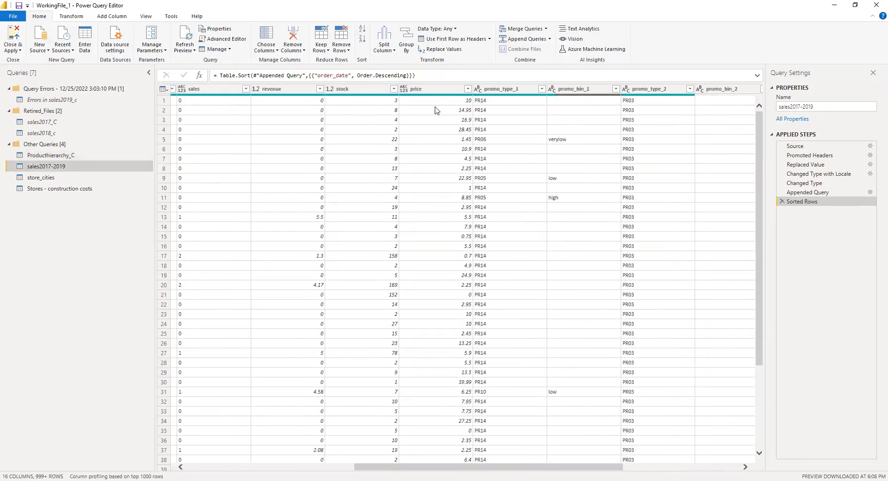
click(439, 91)
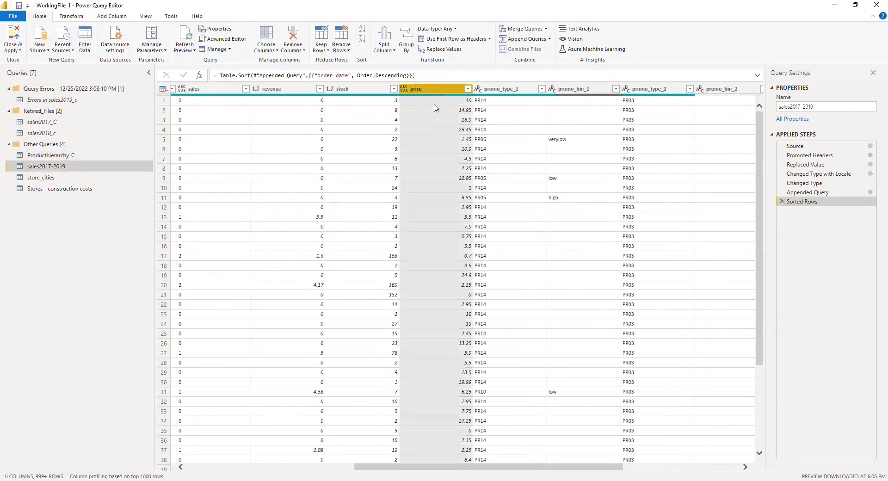
click(403, 90)
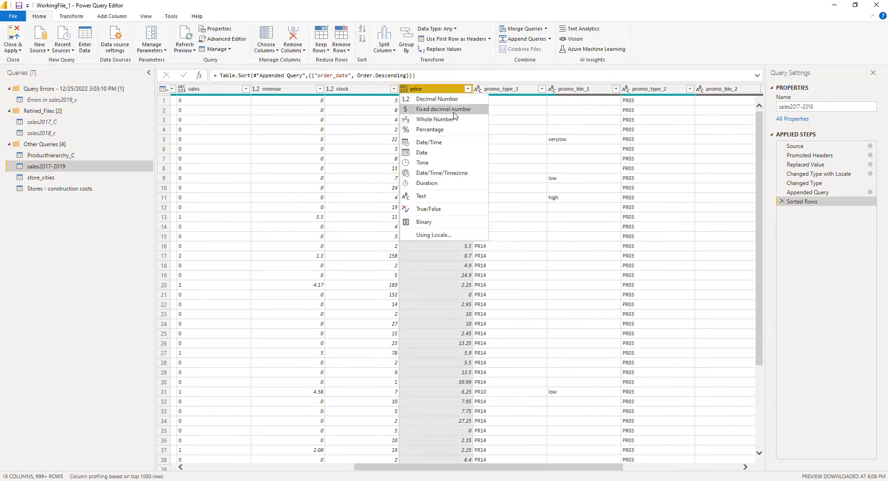
click(451, 110)
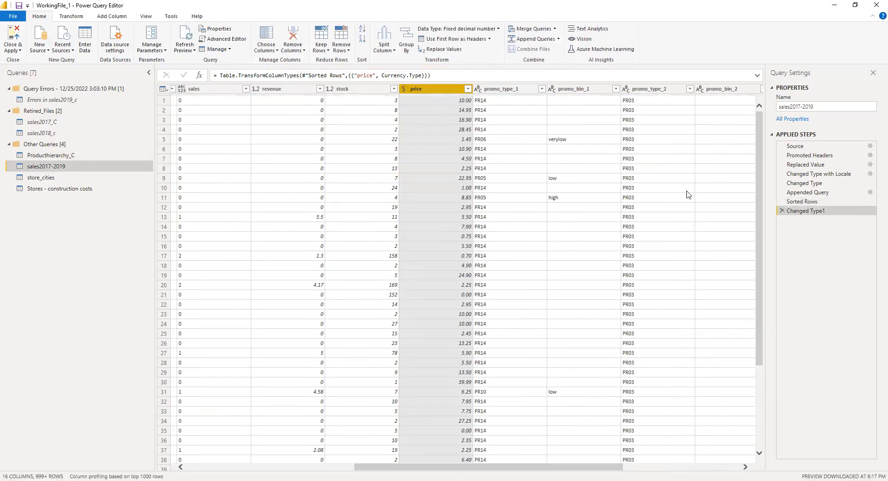
Close and apply the query changes, and generate the error view for the loaded sales2017-2019 query
drag(606, 468, 198, 465)
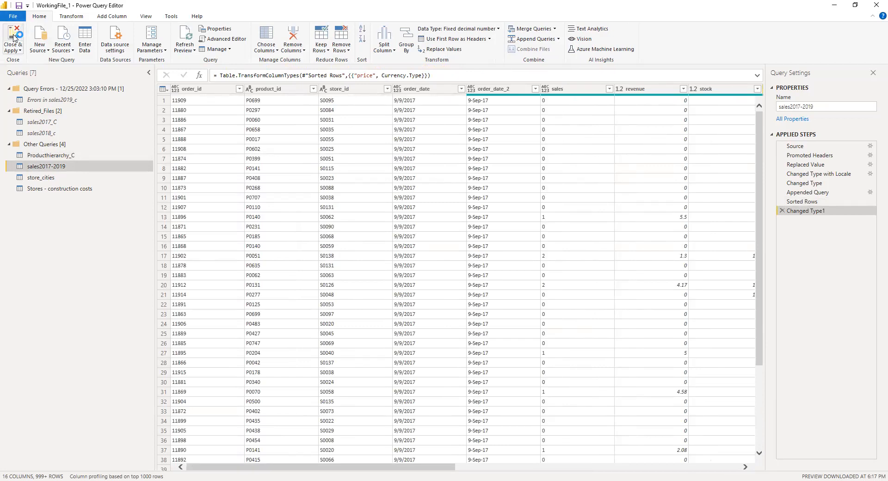
click(14, 37)
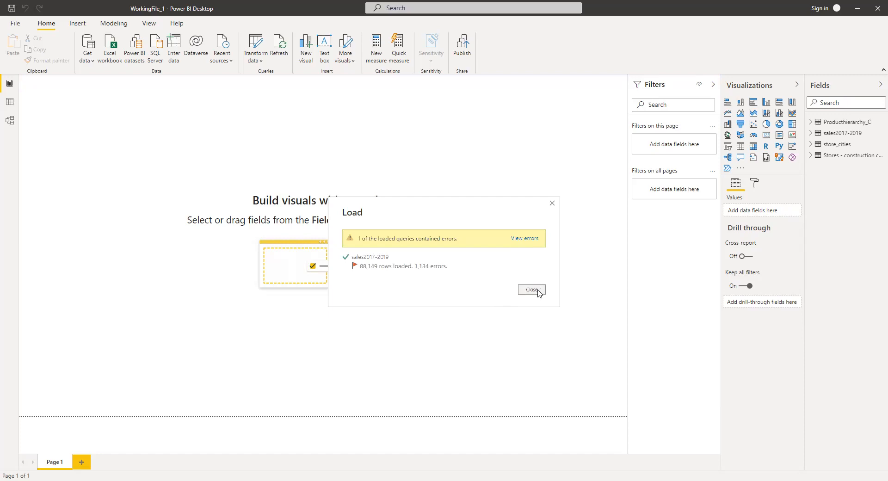
click(527, 239)
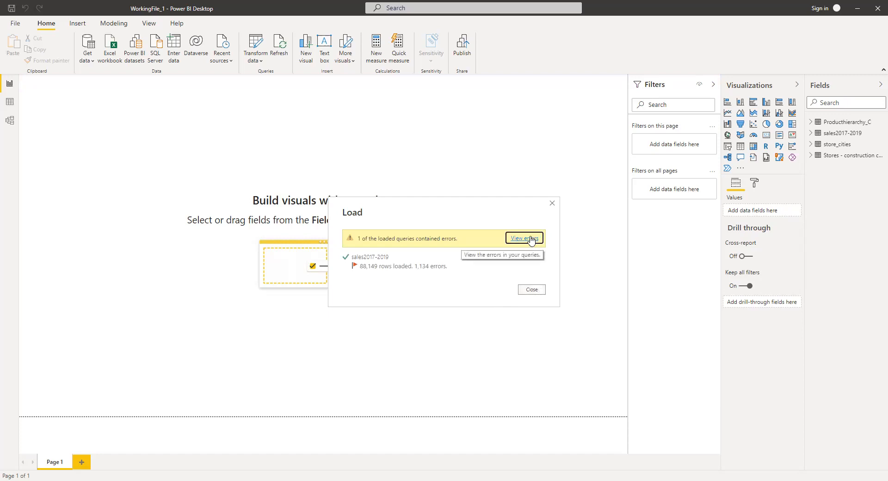
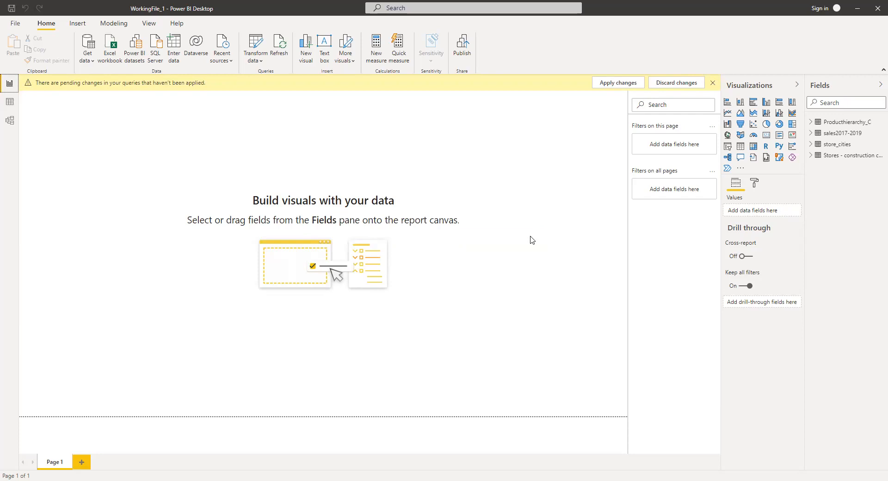
Inspect the price column in the Errors in sales2017-2019 query and open the details of the first row's error
click(254, 44)
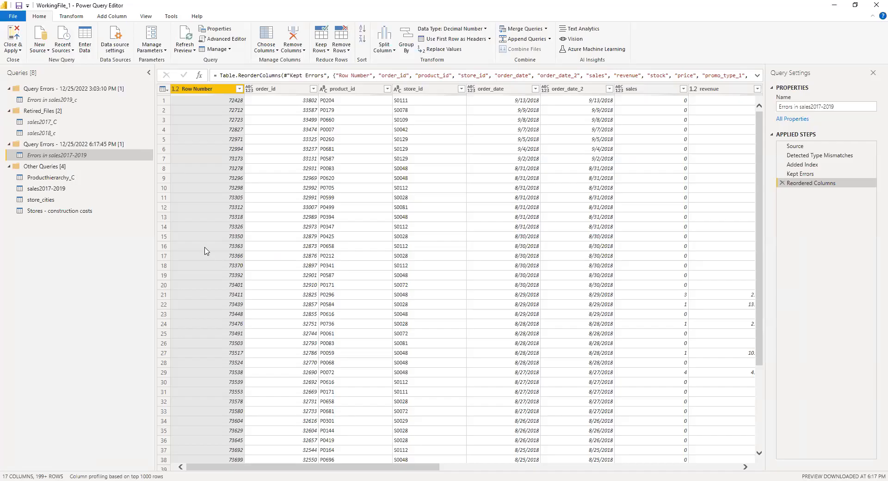
double_click(61, 156)
click(61, 155)
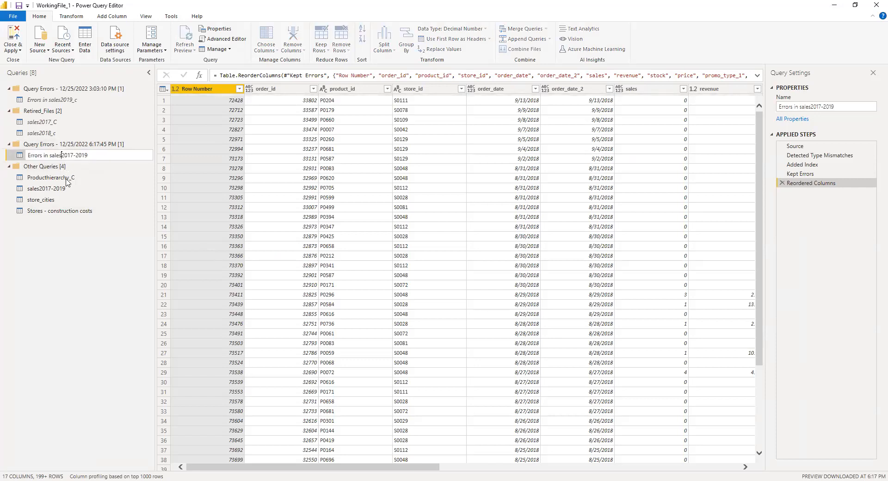
key(Escape)
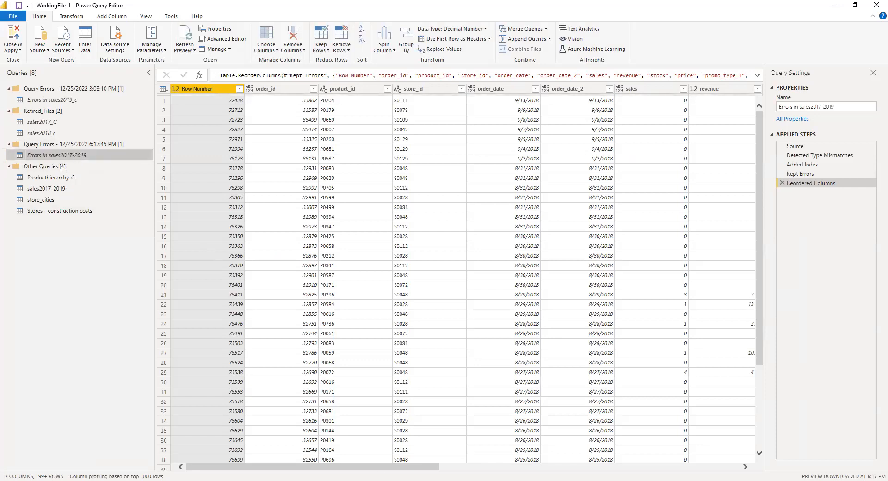
drag(379, 467, 614, 467)
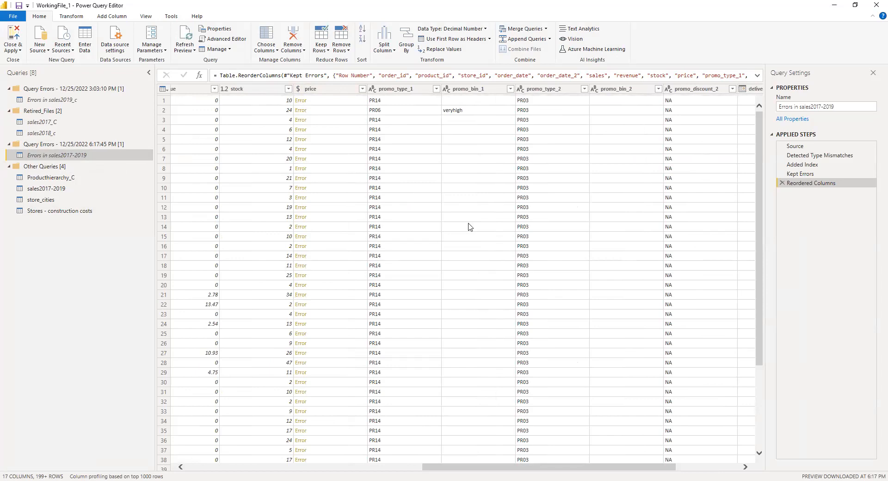
click(299, 101)
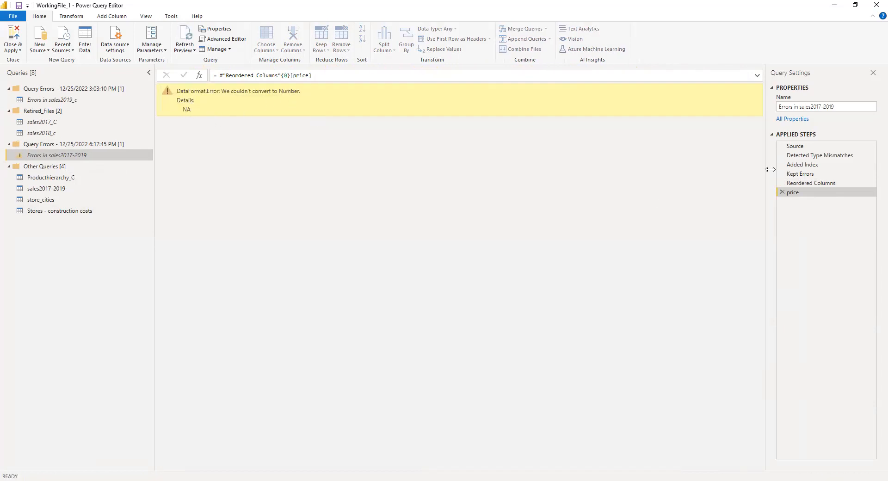
Delete the price, Reordered Columns and Kept Errors steps from the Errors in sales2017-2019 query
click(782, 193)
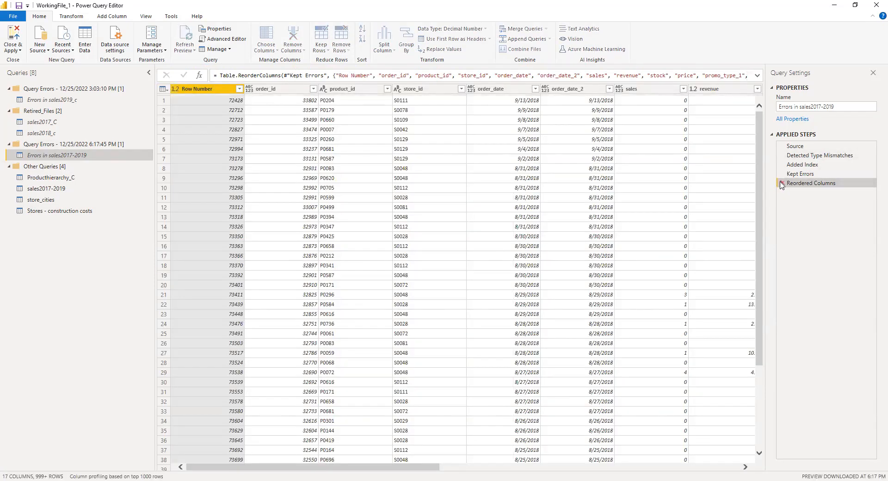
click(781, 184)
click(780, 175)
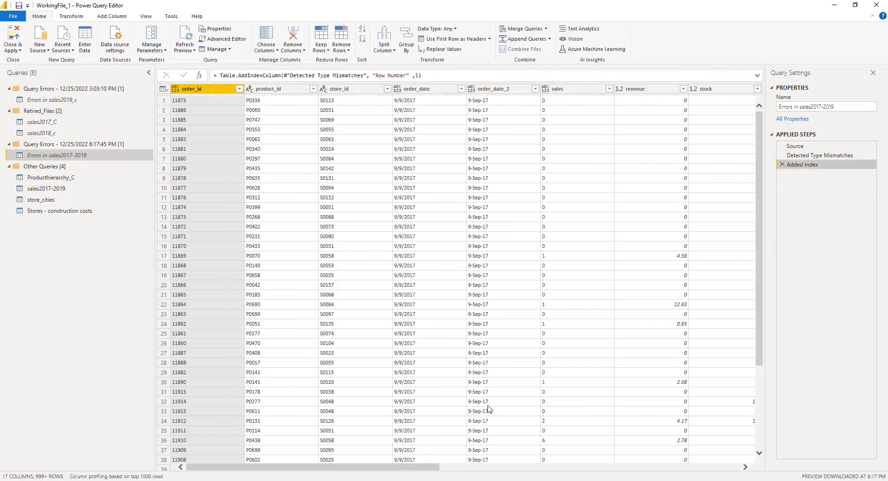
Search the price column's filter values for "na" in the Errors in sales2017-2019 query
drag(409, 468, 560, 469)
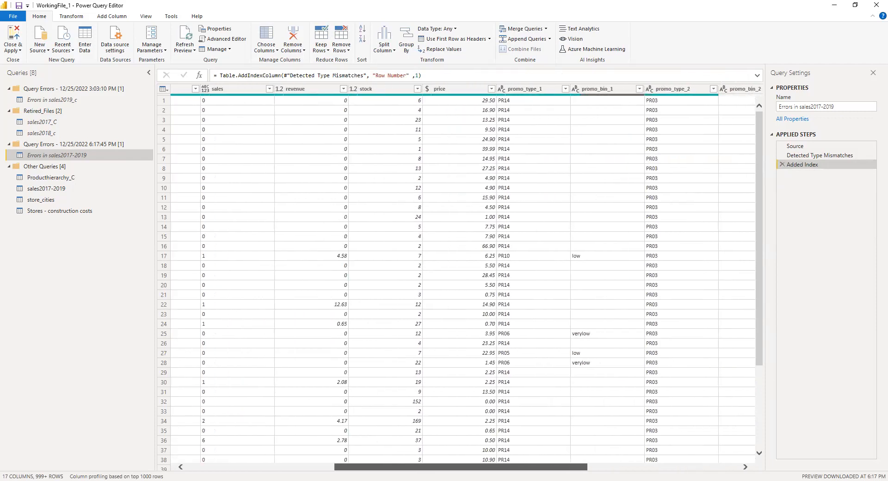
click(471, 99)
click(491, 89)
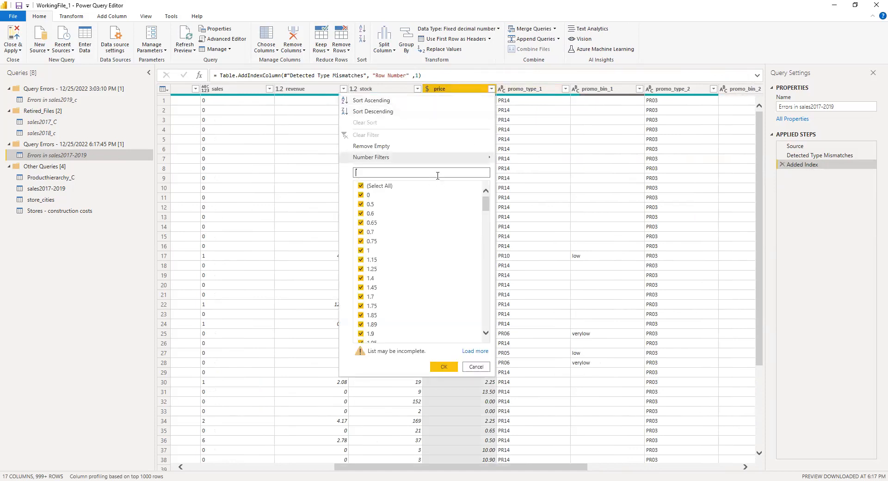
text(na)
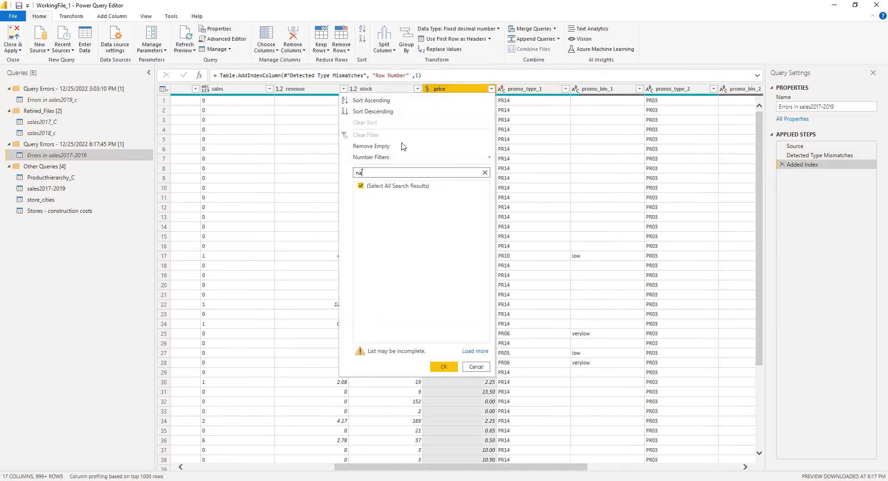
key(BackSpace)
key(BackSpace)
click(516, 378)
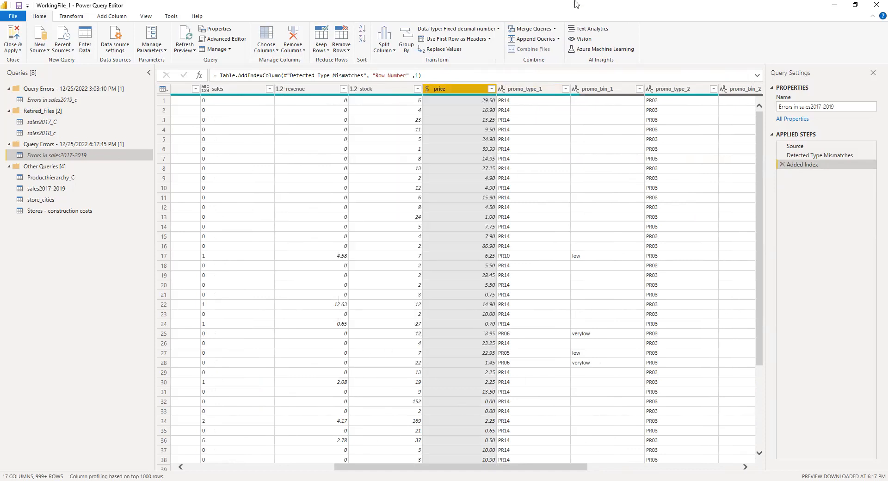
Load the complete list of price filter values and examine it through to the largest value, leaving the column unfiltered
click(491, 89)
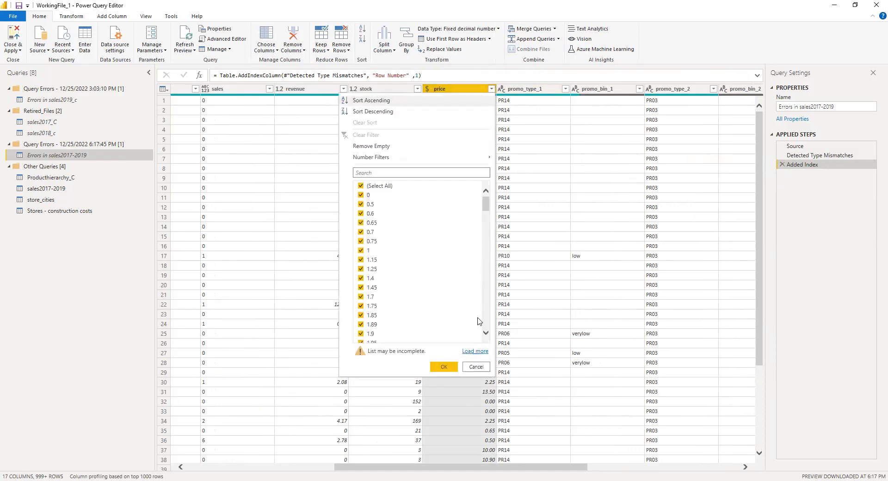
click(475, 351)
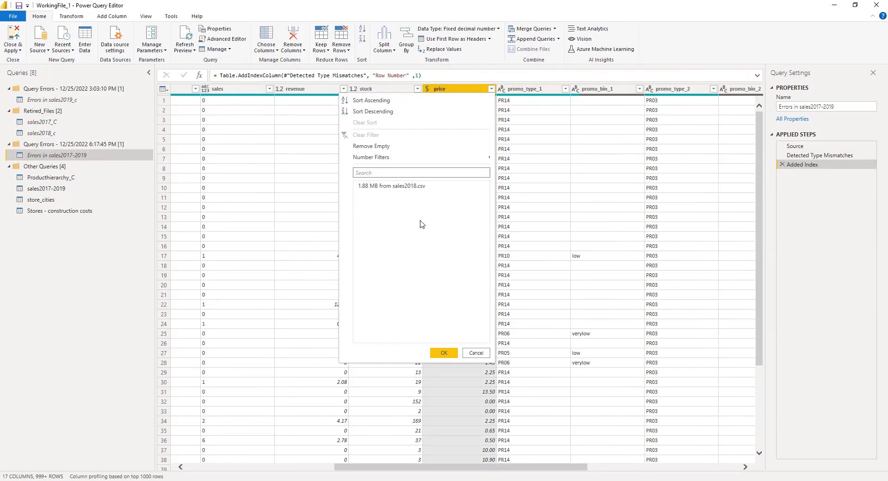
click(513, 112)
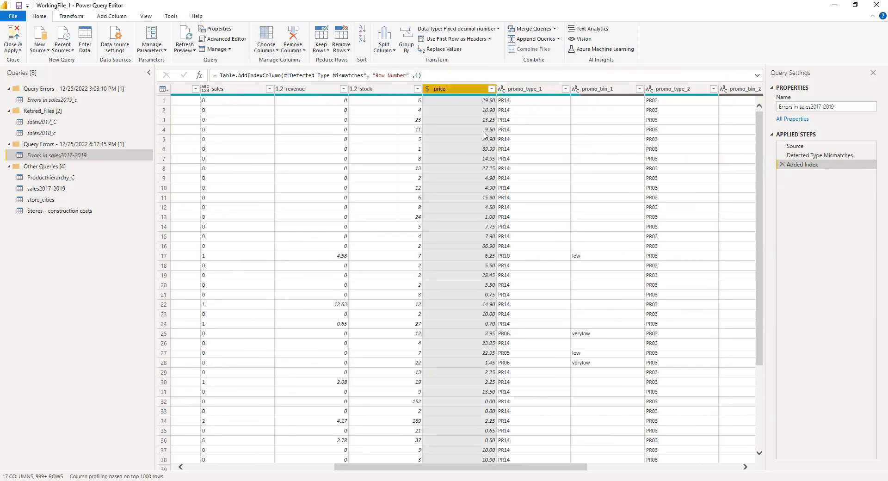
click(491, 88)
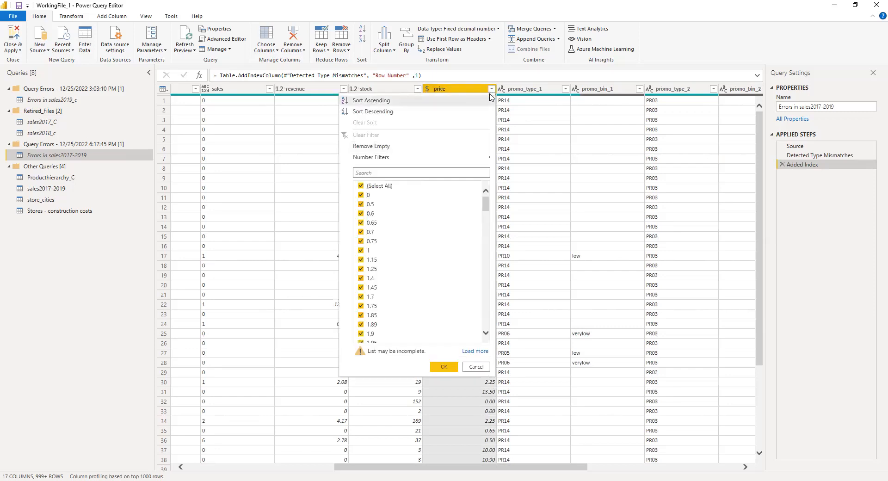
click(475, 351)
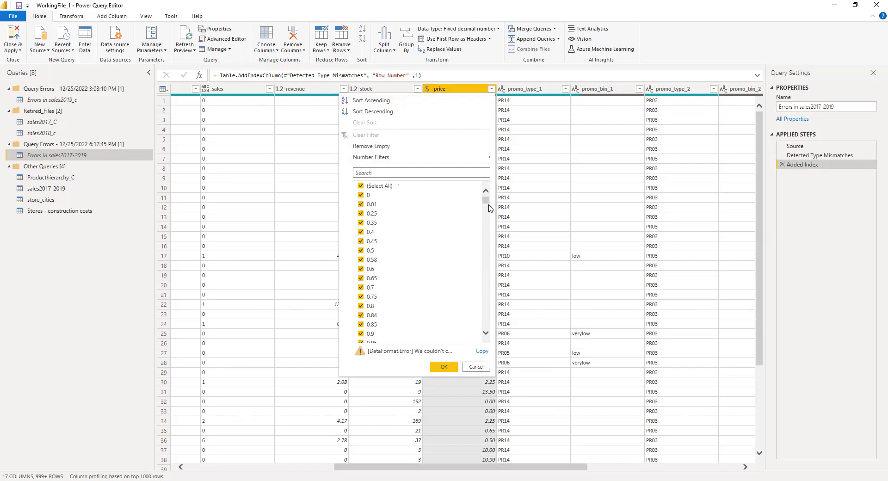
drag(487, 204, 491, 314)
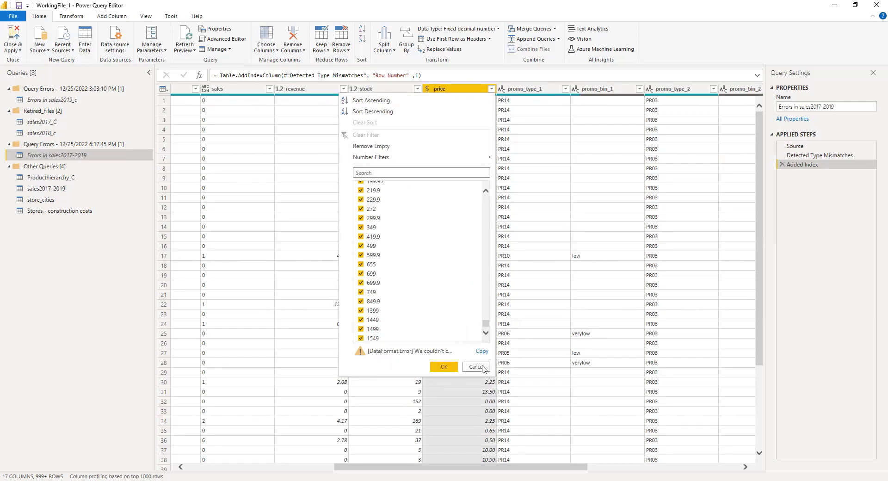
click(476, 367)
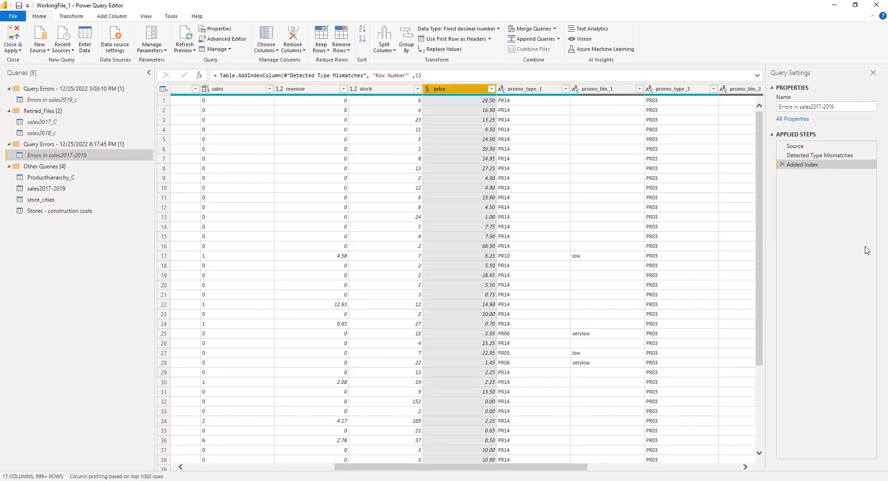
Delete the Added Index and Detected Type Mismatches steps, and check the fully loaded list of price values for non-numeric entries
click(782, 165)
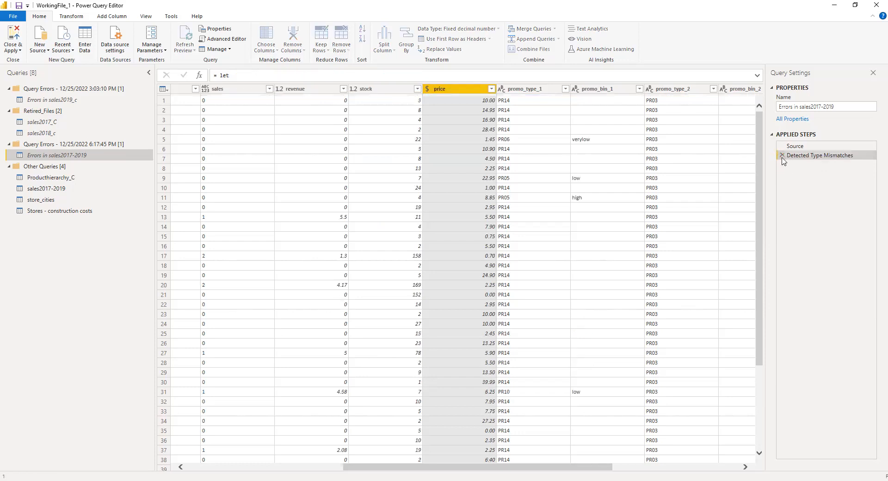
click(782, 157)
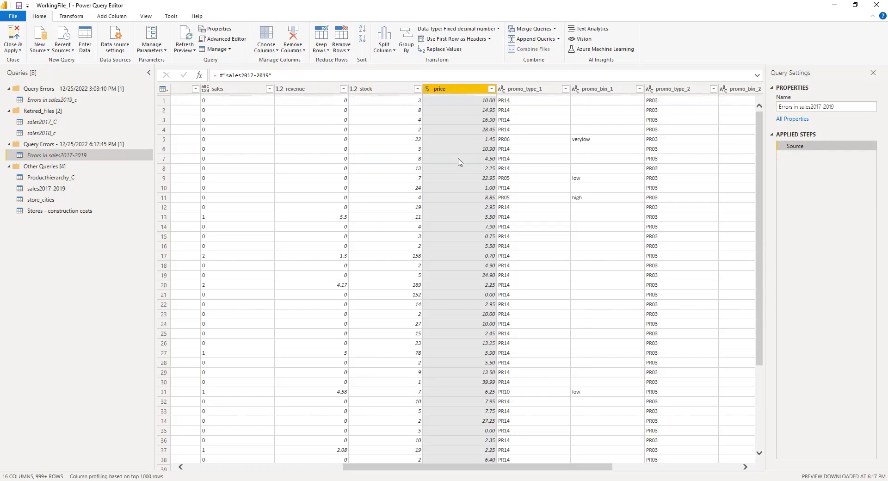
click(468, 177)
click(491, 88)
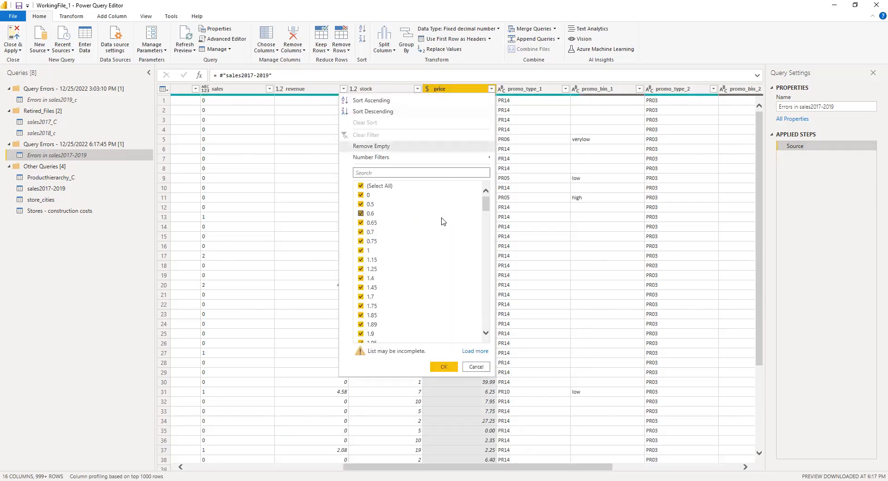
click(475, 350)
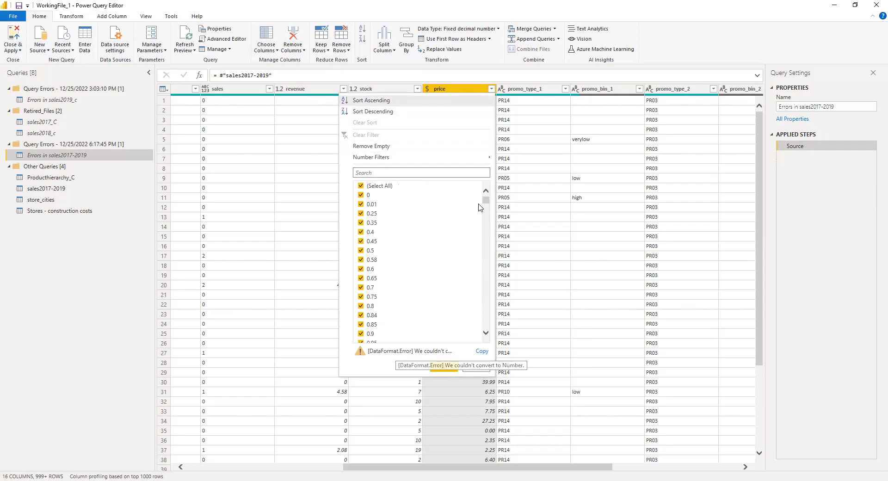
scroll(482, 347, down, 15)
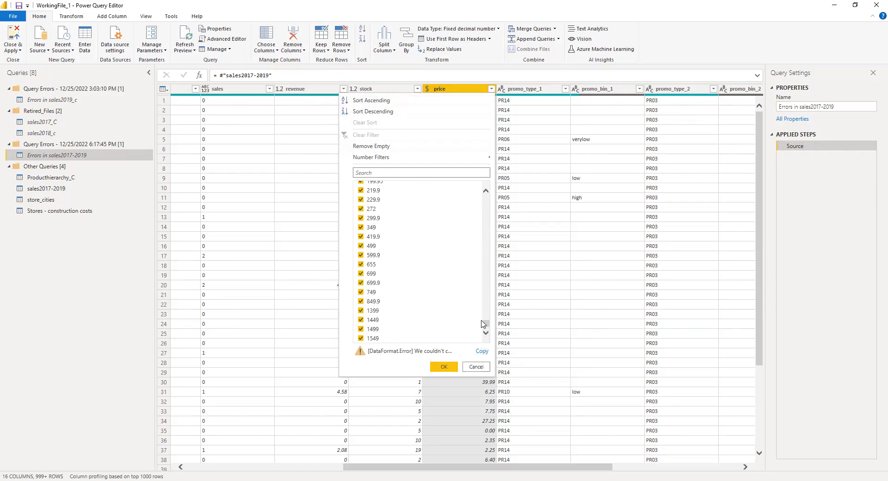
click(477, 367)
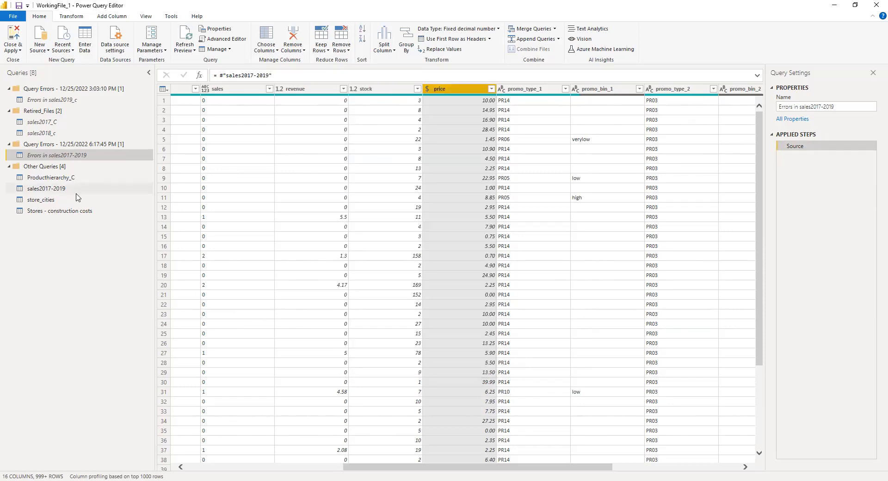
Delete the Changed Type1 and Sorted Rows steps from the sales2017-2019 query
click(59, 189)
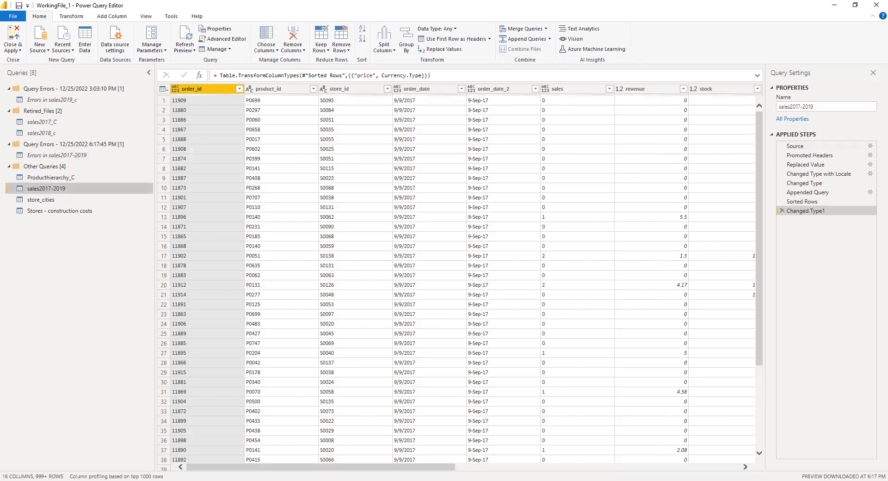
drag(440, 468, 516, 468)
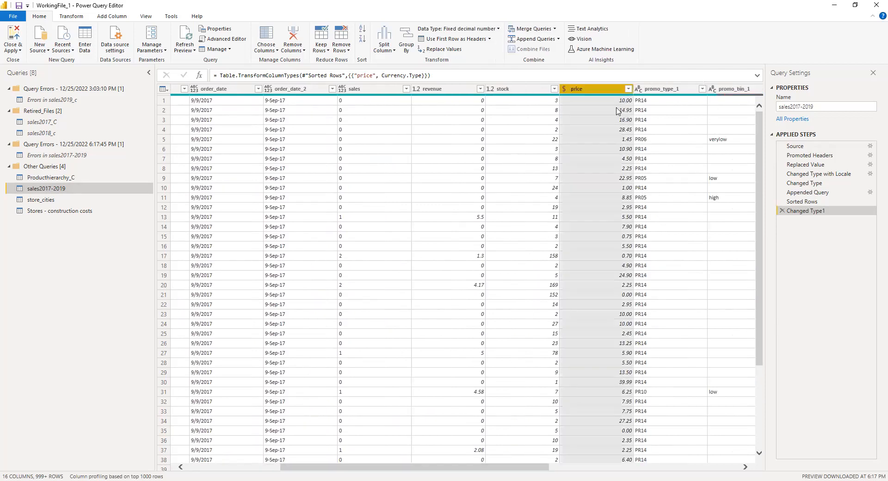
click(781, 211)
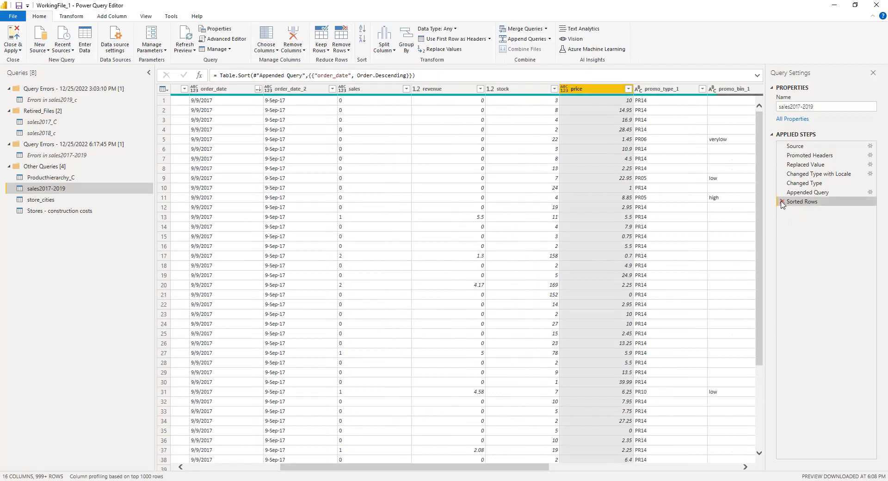
click(782, 203)
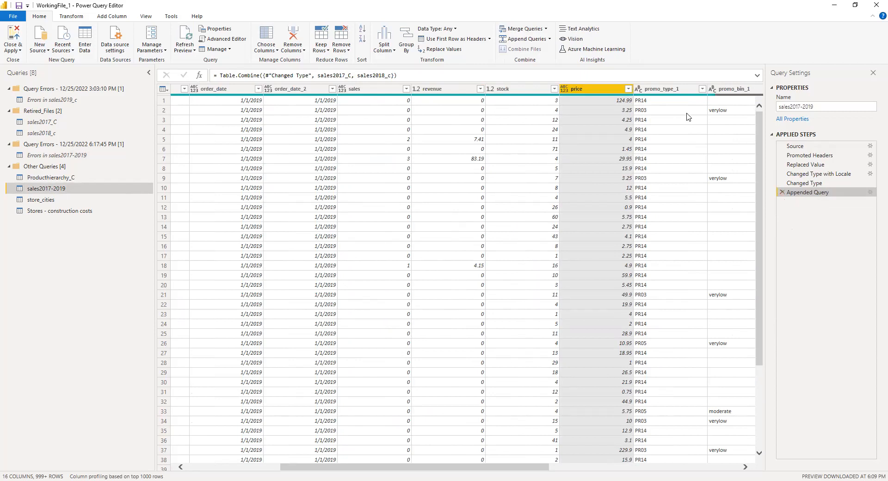
Load all price filter values of the sales2017-2019 query and search them for "n" without applying a filter
click(628, 89)
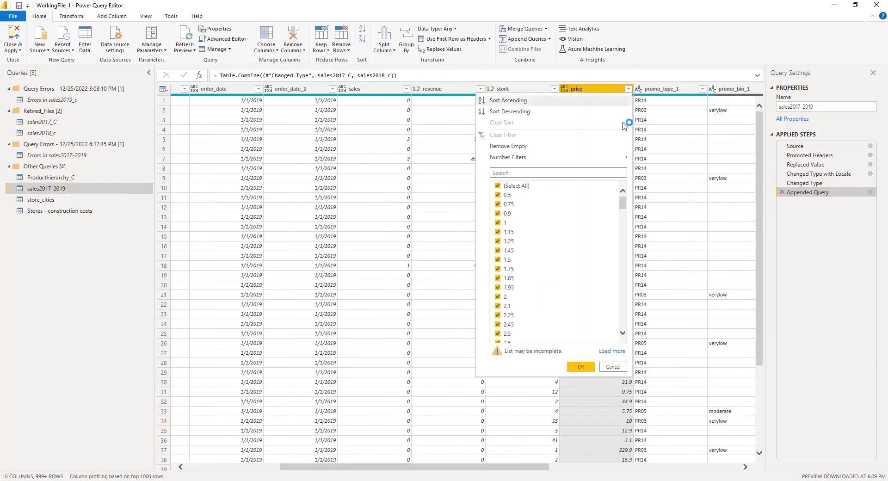
click(611, 352)
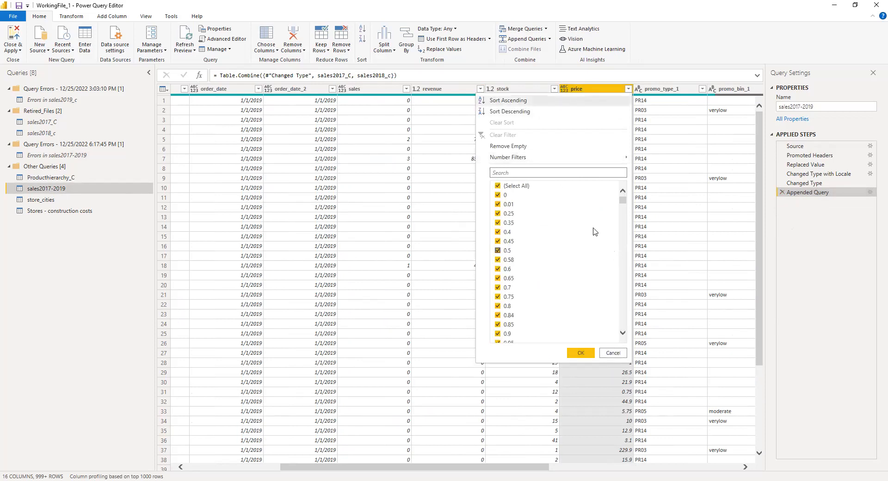
click(566, 173)
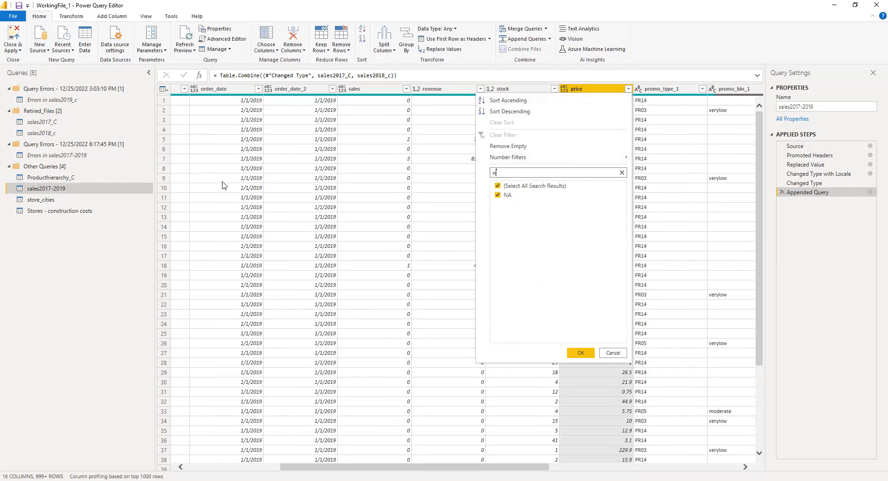
key(BackSpace)
click(731, 185)
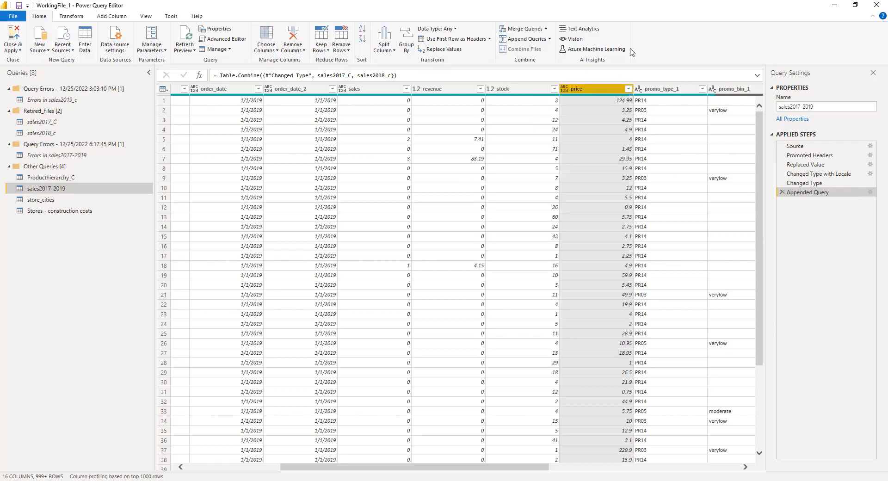
click(538, 89)
click(590, 90)
click(441, 49)
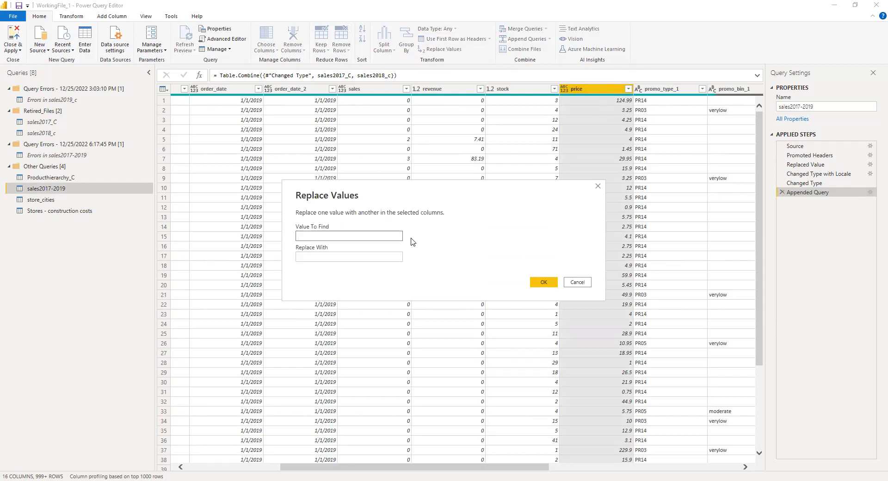
click(379, 258)
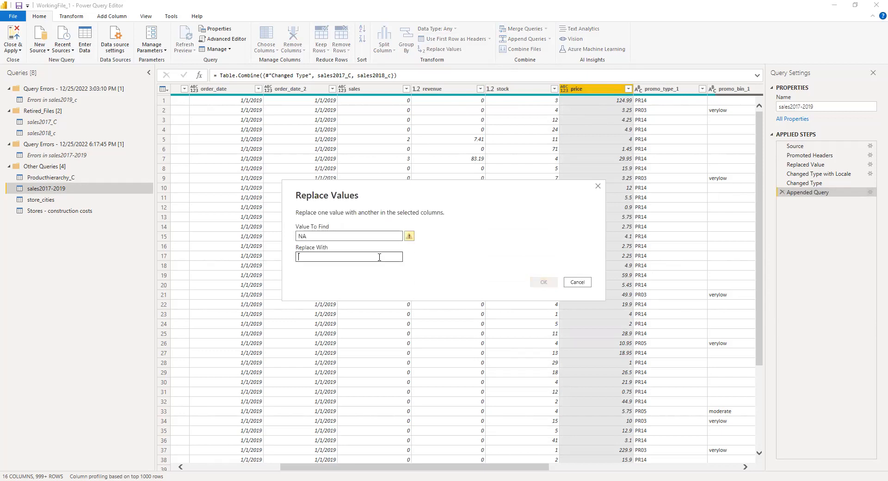
text(1)
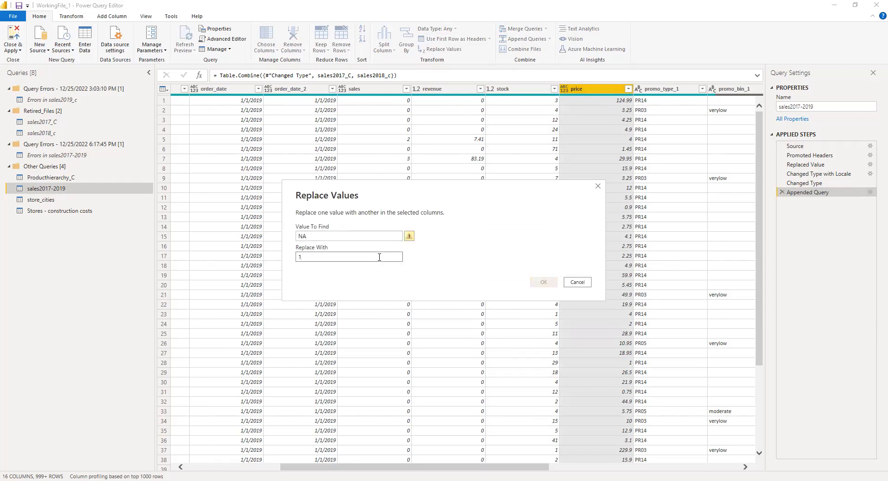
text(0)
key(Escape)
Load all price filter values again and check the spelling of the last, non-numeric entry without filtering
click(629, 89)
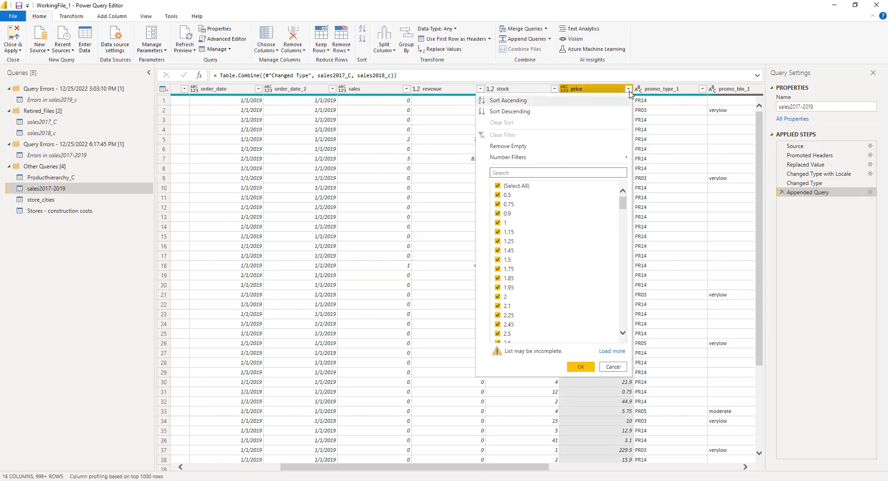
click(611, 351)
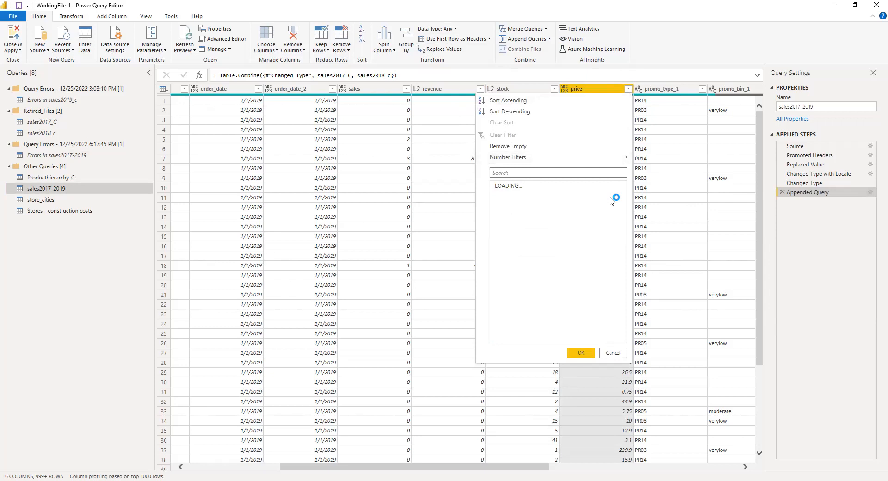
drag(622, 199, 620, 351)
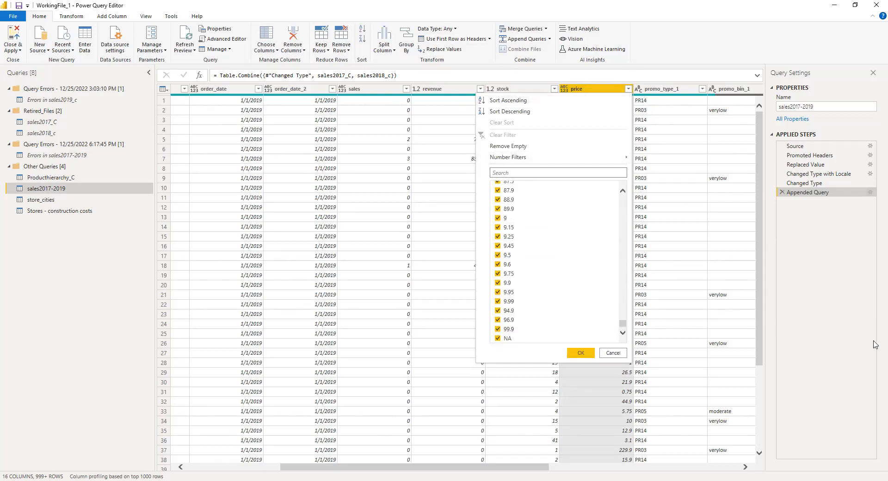
click(609, 353)
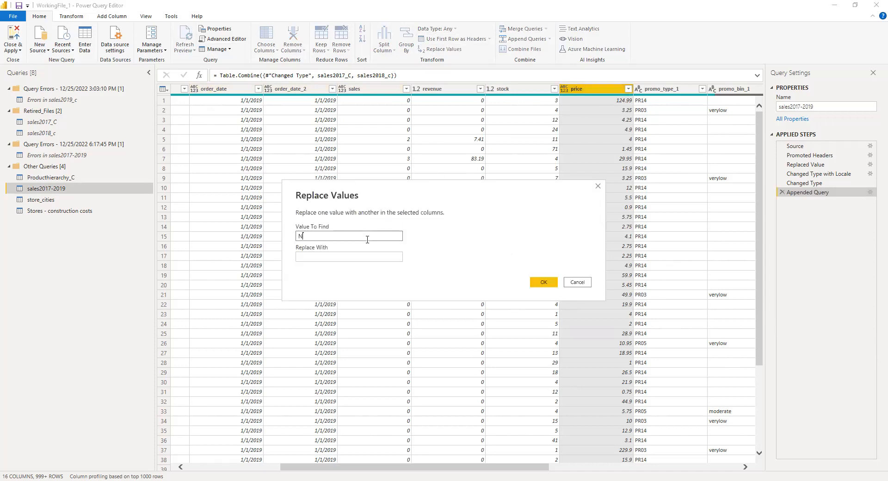
Try to replace the NA values in the price column of the sales2017-2019 query, searching for "na" and substituting 1
click(350, 256)
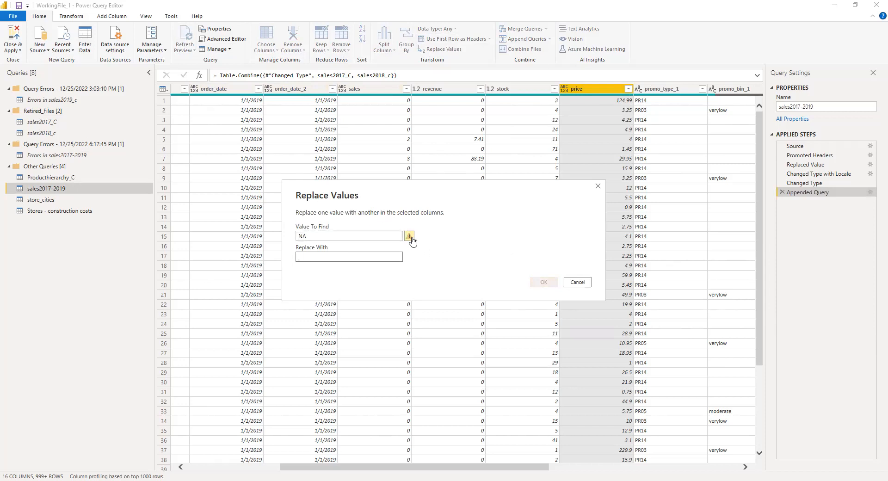
mouse_move(411, 239)
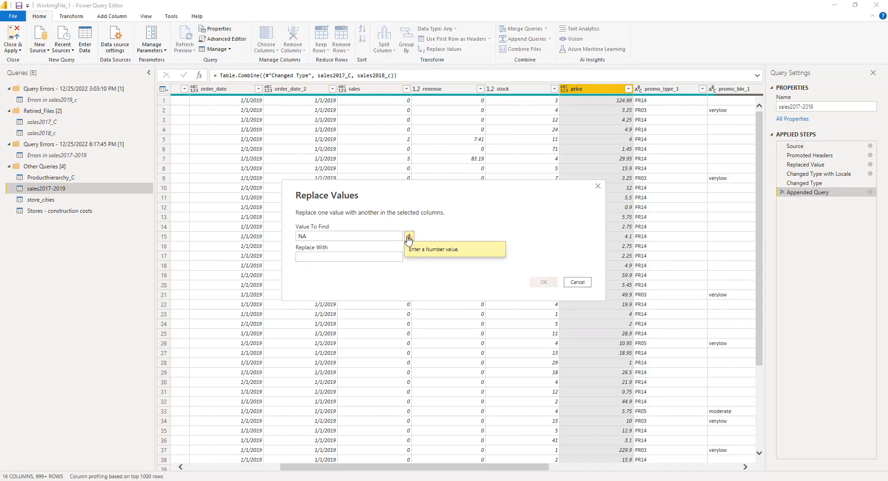
key(BackSpace)
key(BackSpace)
text(na)
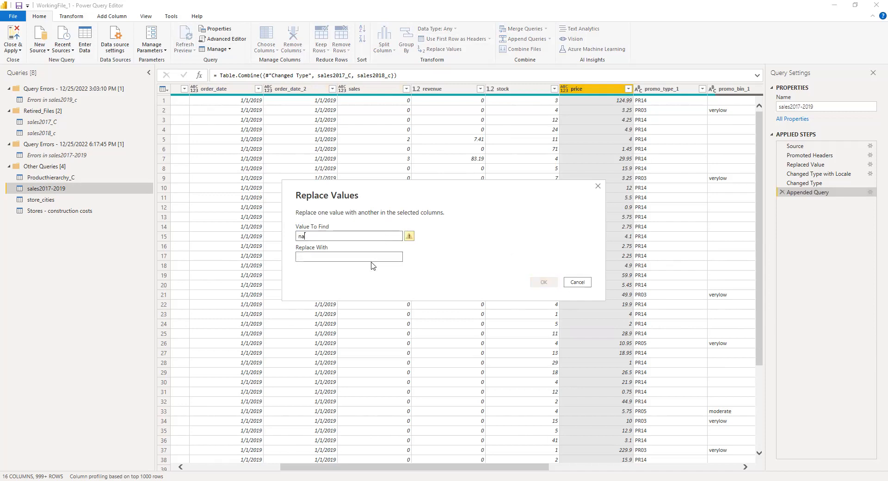
click(366, 258)
text(1)
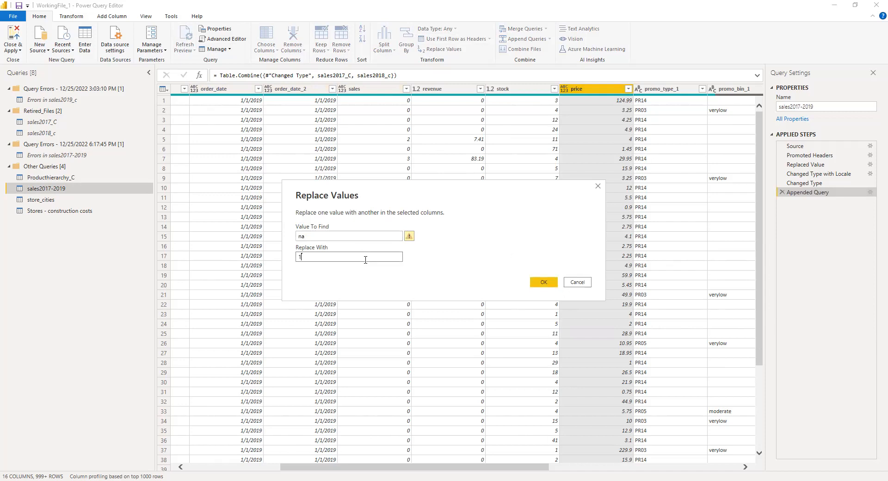
click(544, 283)
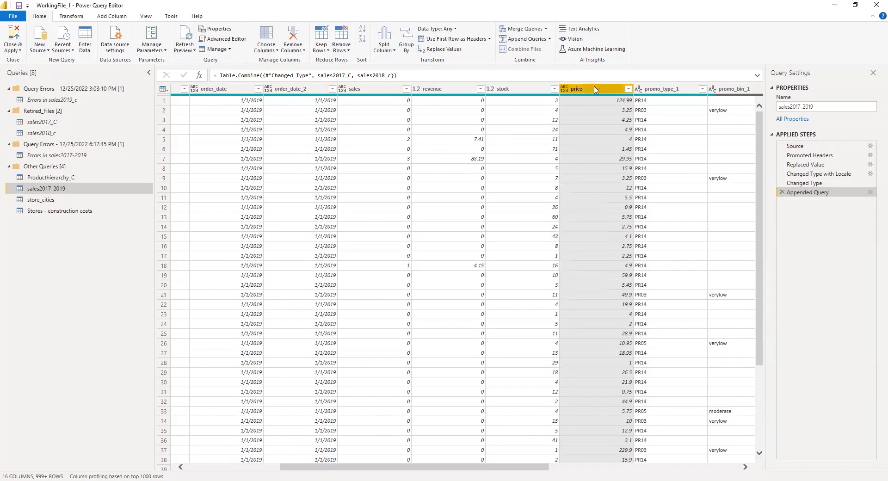
Load all price values of the sales2017-2019 query, filter the column to NA only and check the order dates of those rows
click(628, 89)
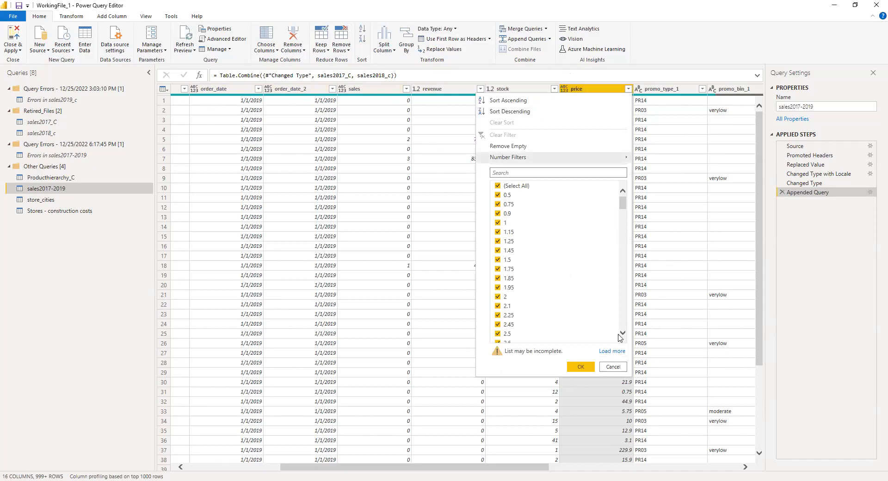
click(617, 351)
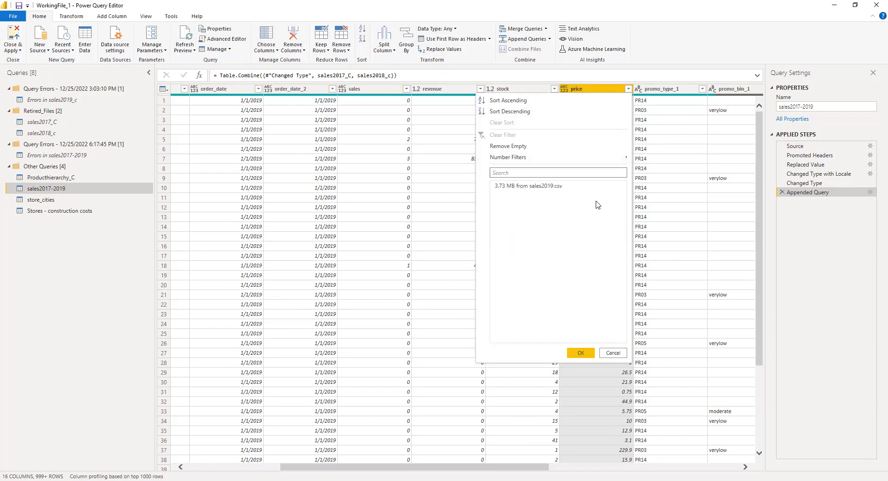
drag(623, 204, 623, 342)
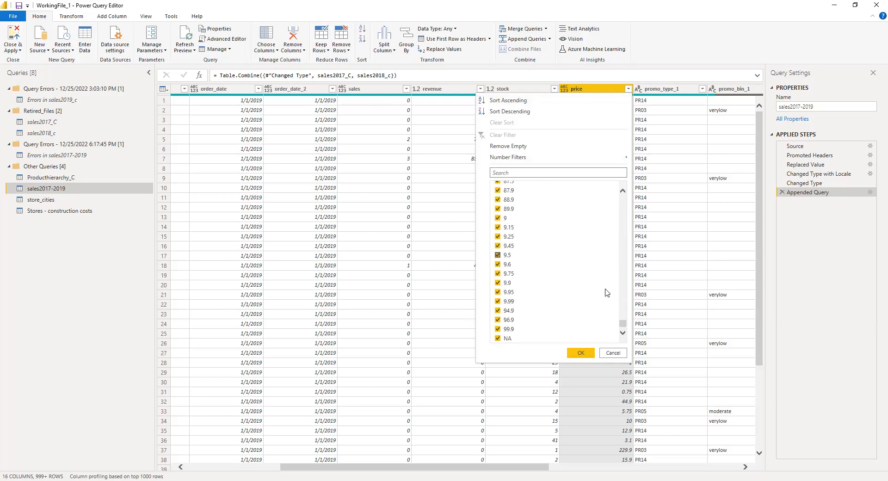
drag(622, 326, 623, 197)
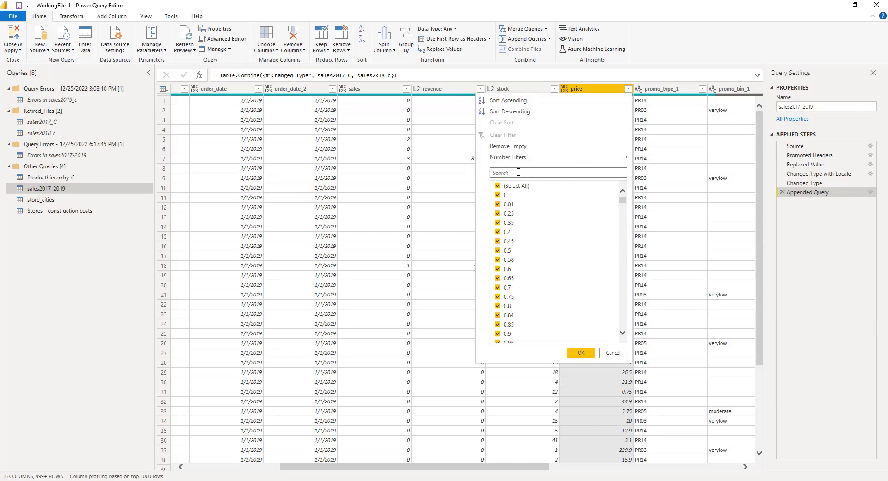
click(497, 186)
drag(623, 199, 618, 351)
click(498, 338)
click(581, 353)
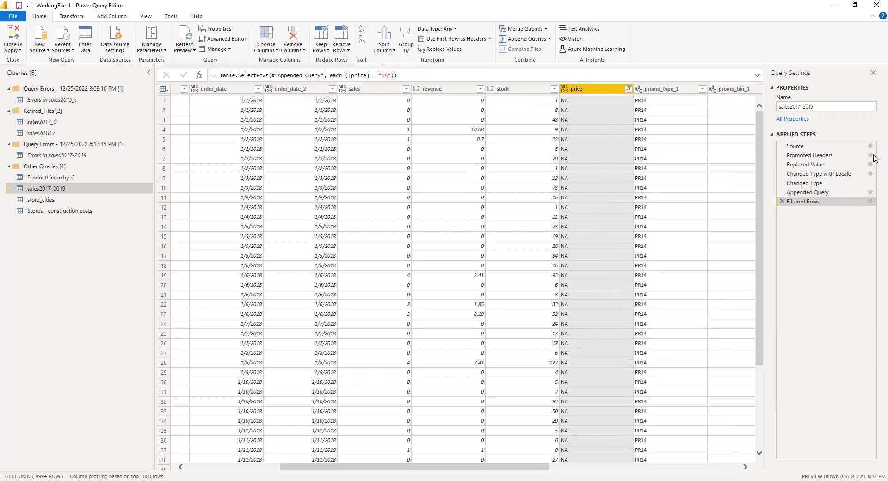
click(754, 169)
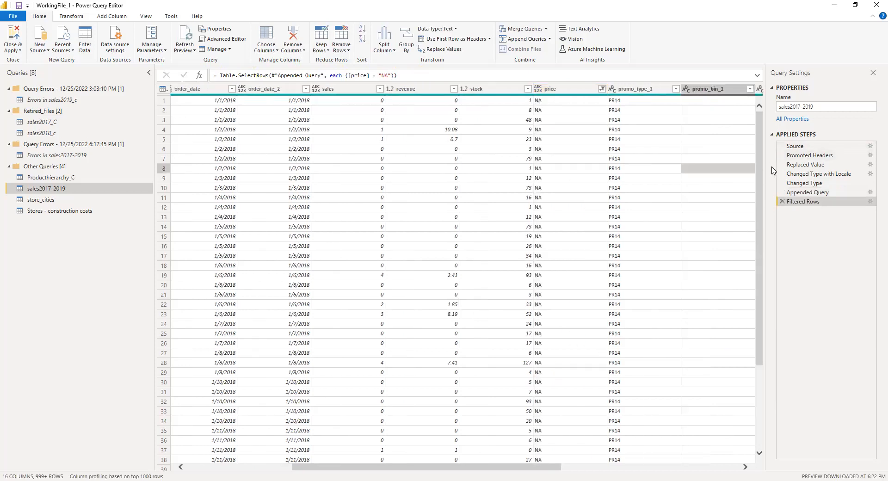
drag(760, 188, 781, 35)
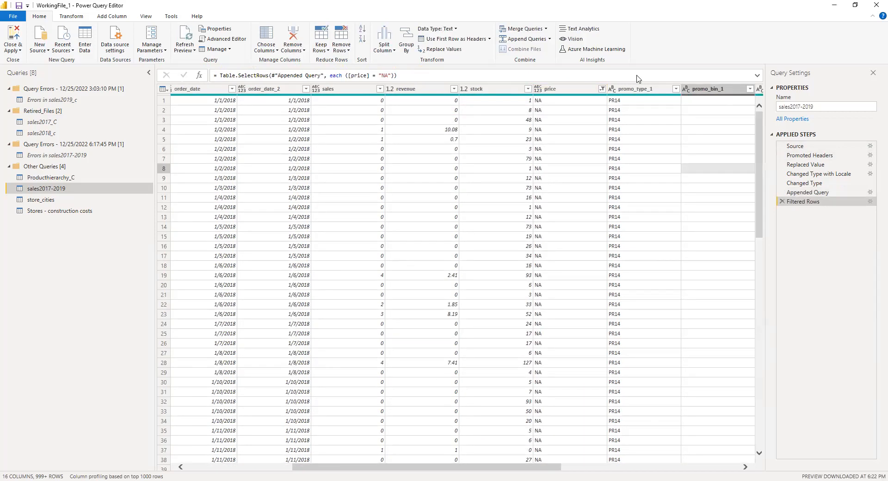
click(212, 101)
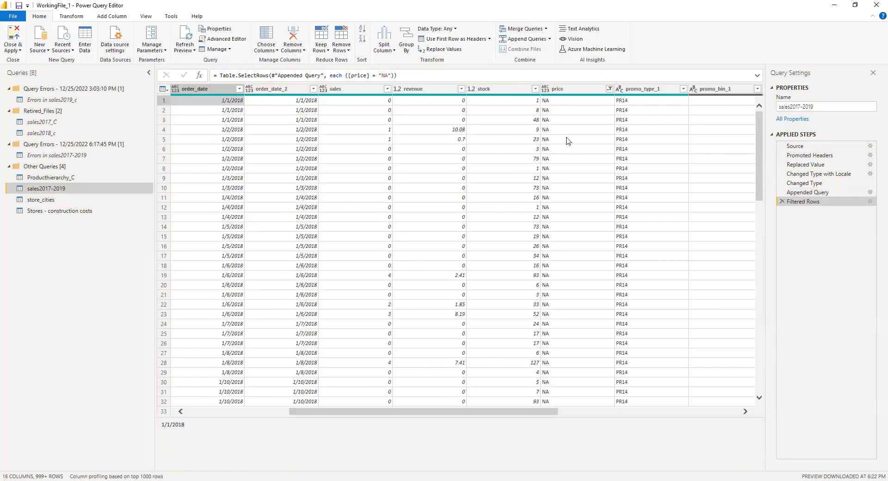
Open the sales2018_c query and search its price filter values for "na" without applying a filter
click(40, 133)
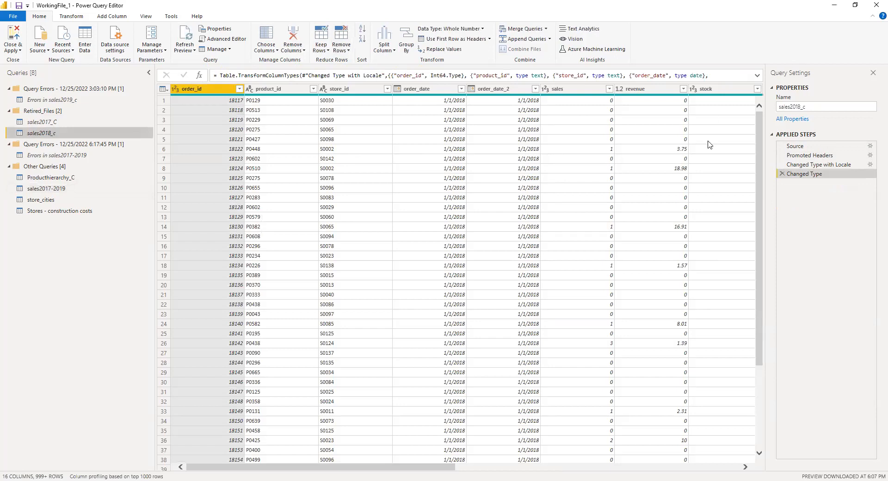
drag(440, 468, 565, 470)
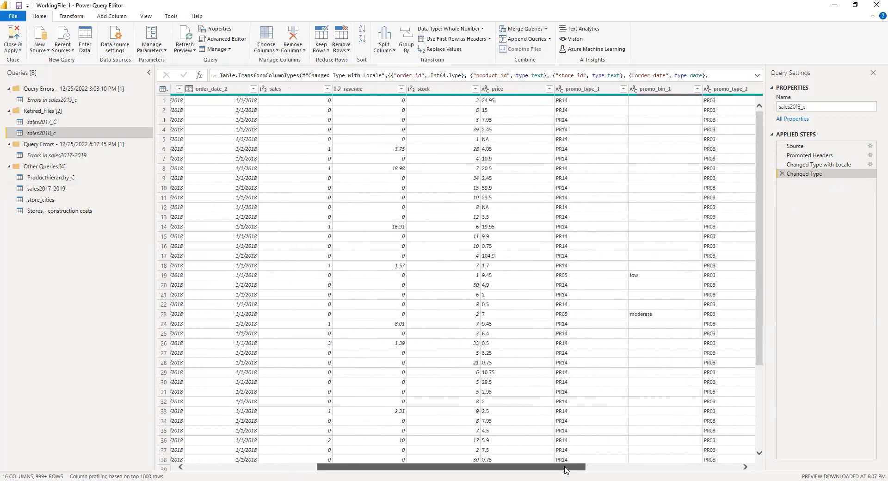
click(548, 90)
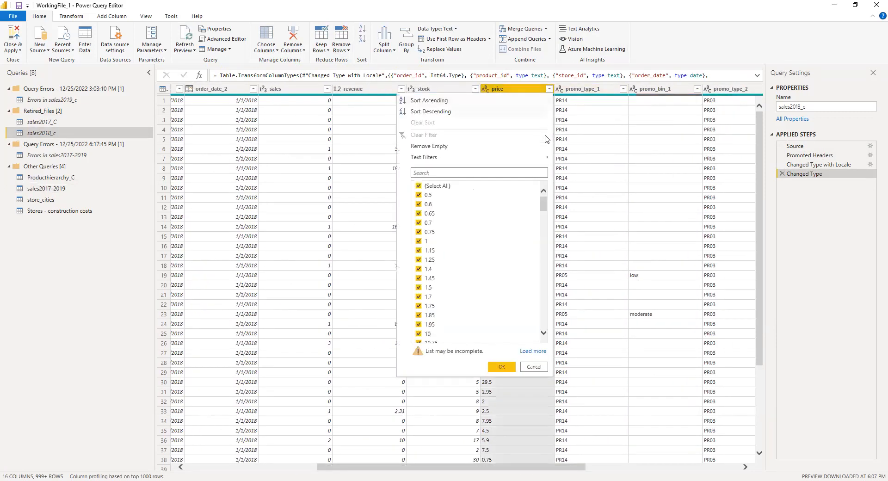
click(467, 173)
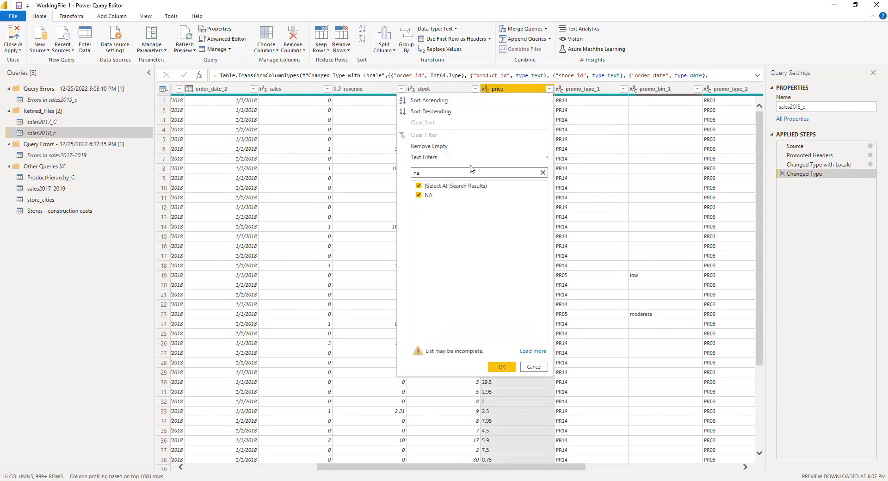
key(Escape)
key(Escape)
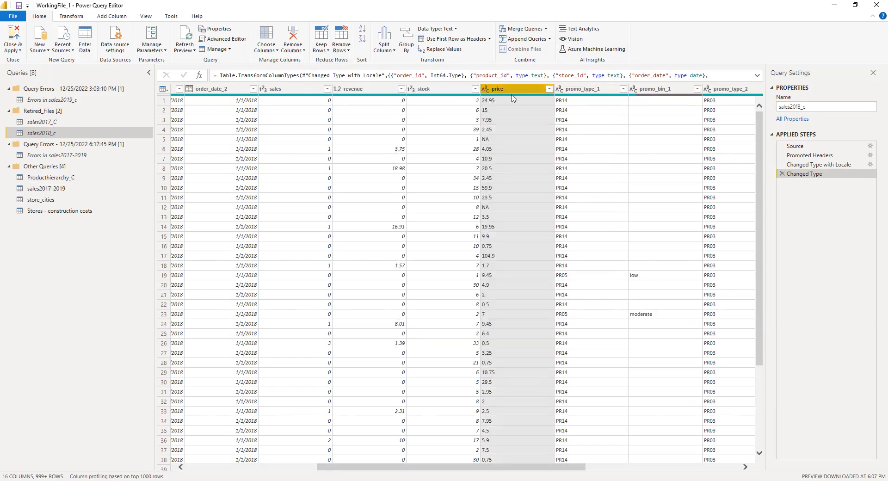
Replace the NA values in the price column of the sales2018_c query with 0
click(463, 90)
click(498, 93)
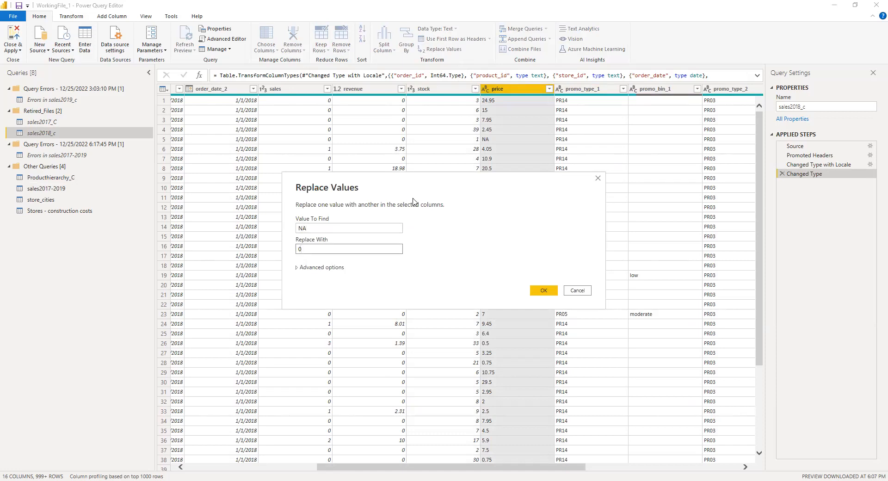
key(Return)
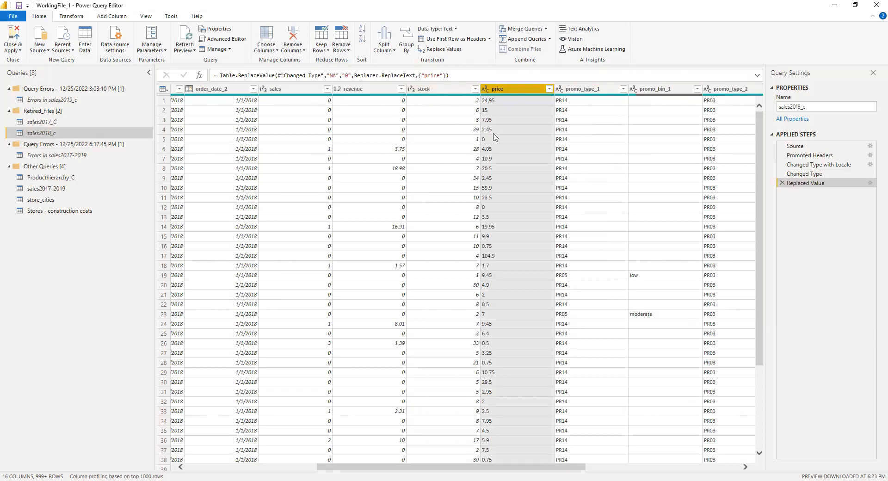
Delete the Filtered Rows, Appended Query, Changed Type and Changed Type with Locale steps from the sales2017-2019 query
click(43, 189)
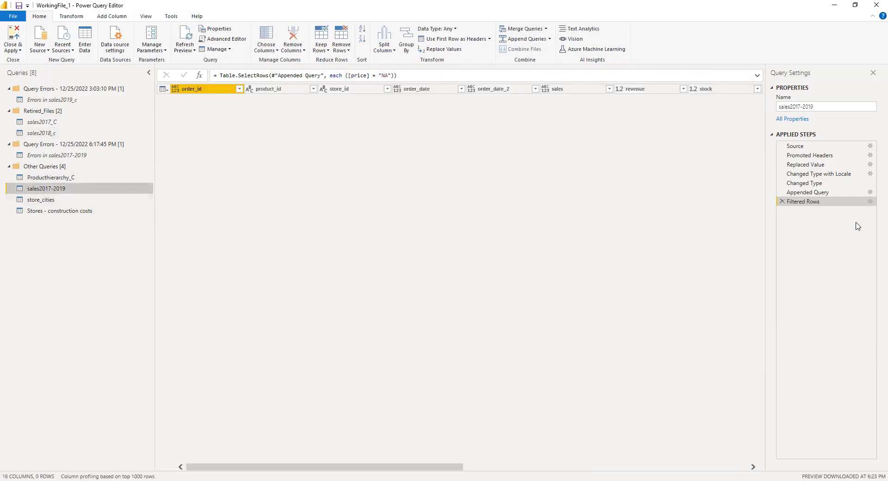
click(39, 211)
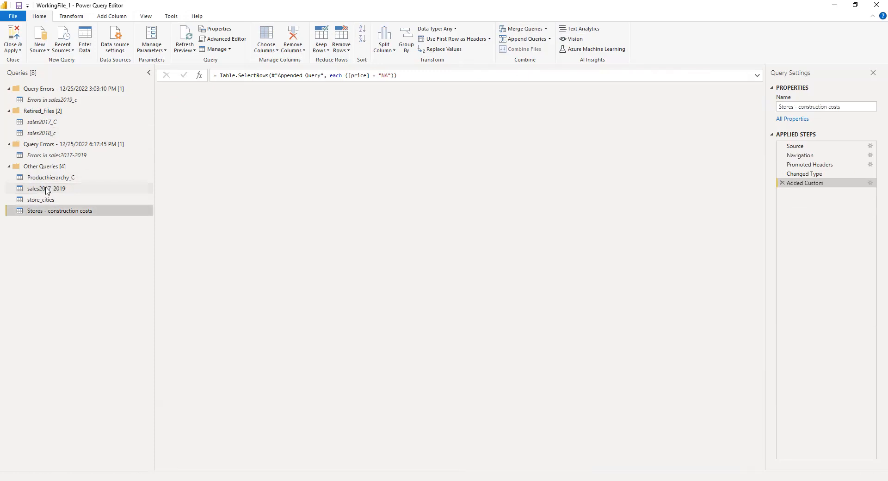
click(46, 189)
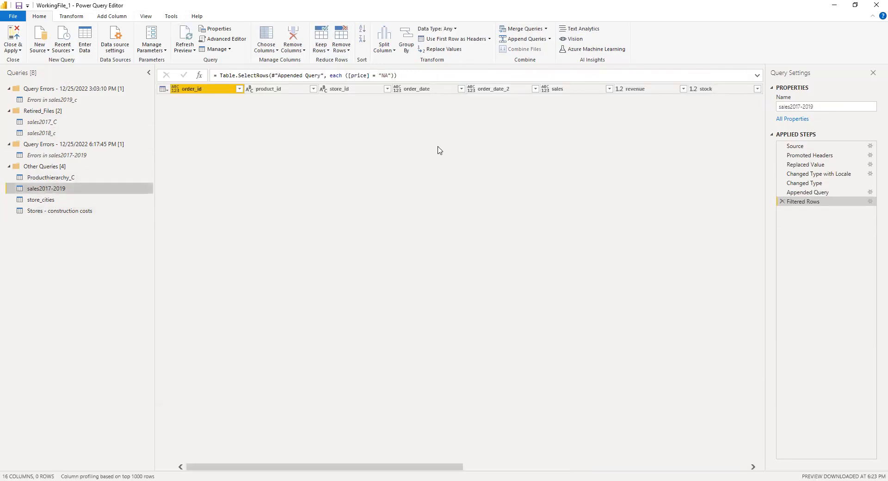
click(782, 201)
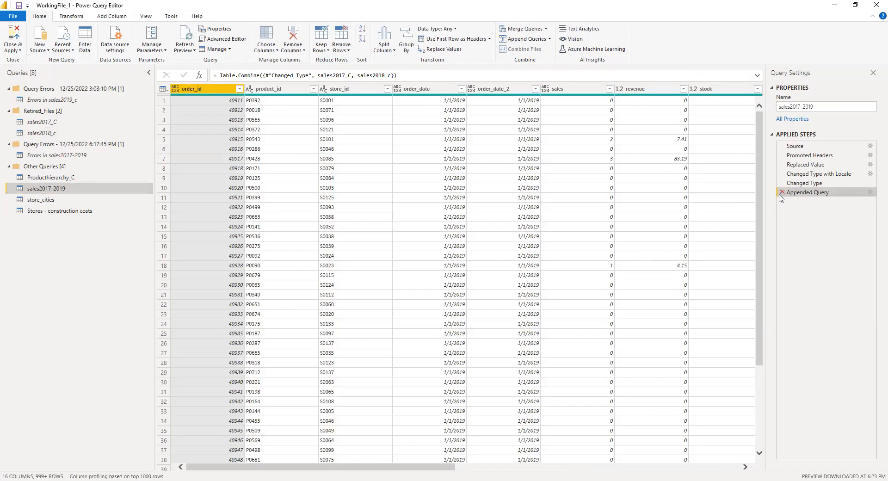
click(781, 192)
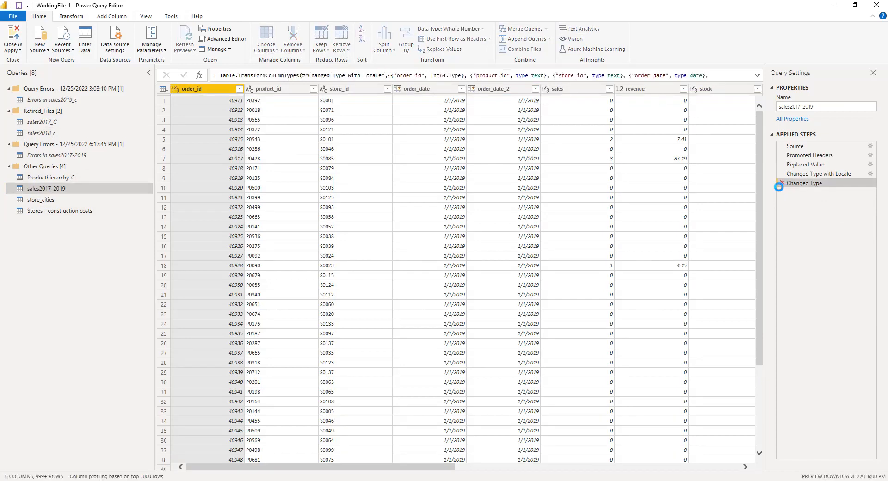
click(781, 183)
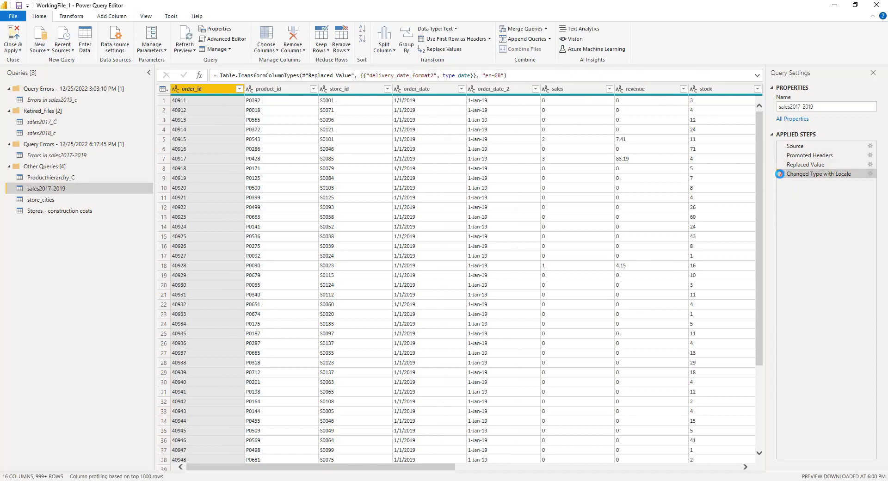
click(782, 175)
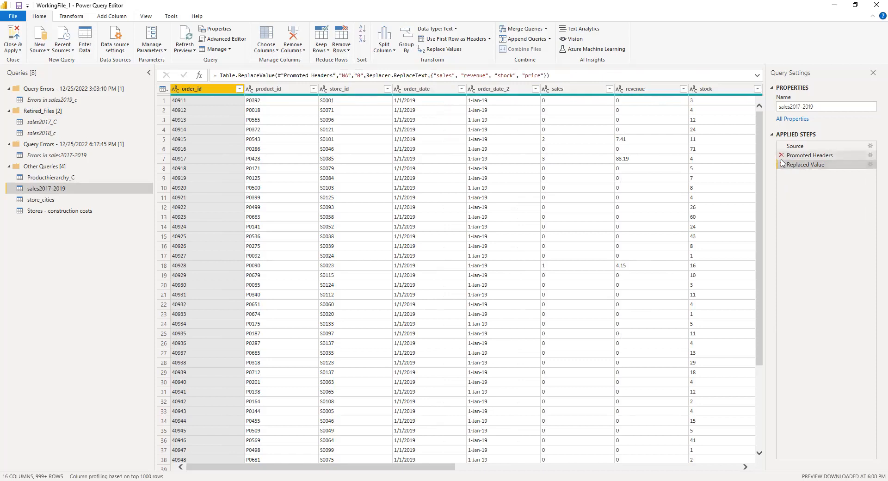
Change the delivery_date_format2 column of sales2017-2019 to the Date type using the English (United Kingdom) locale
drag(431, 467, 571, 469)
drag(299, 470, 488, 471)
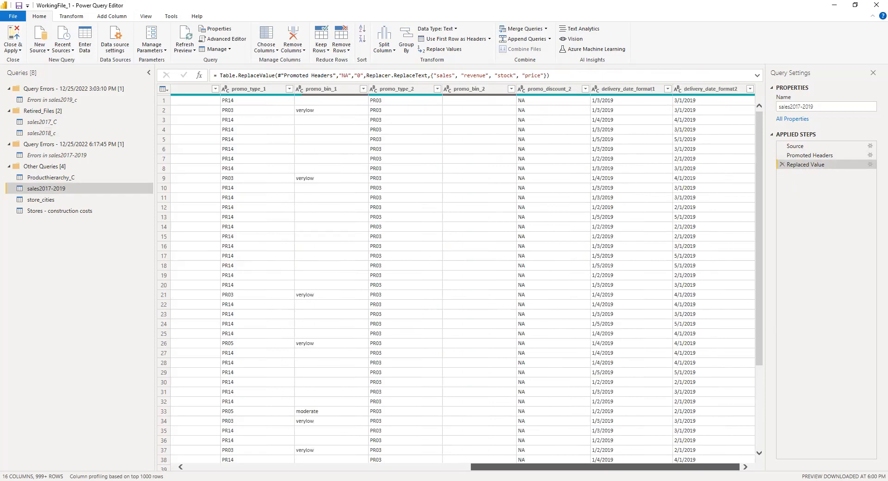
drag(488, 468, 204, 468)
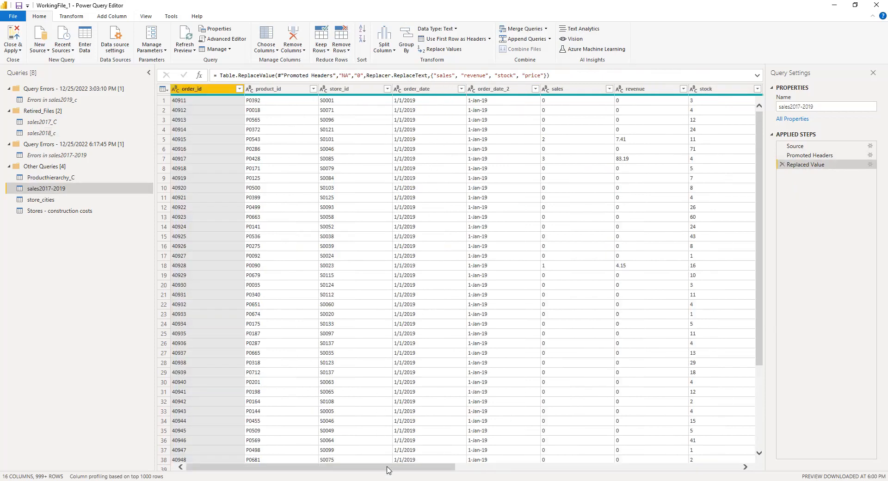
drag(417, 470, 101, 431)
drag(390, 470, 682, 470)
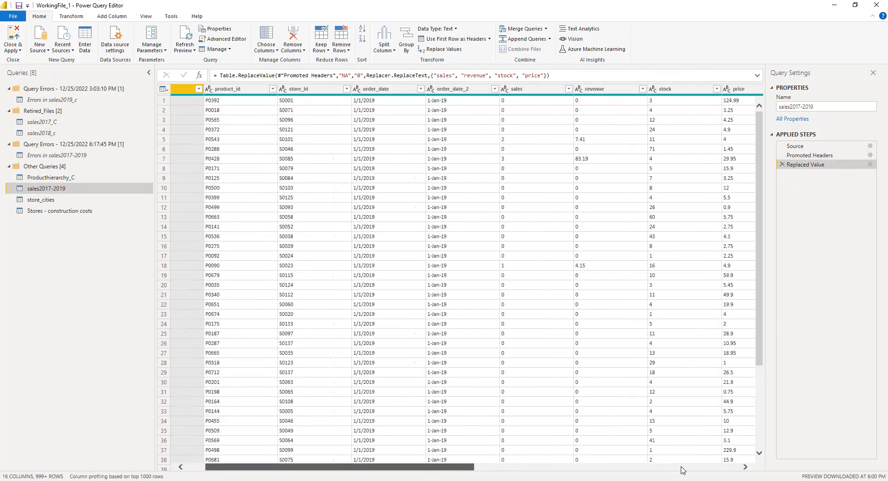
click(724, 468)
click(680, 92)
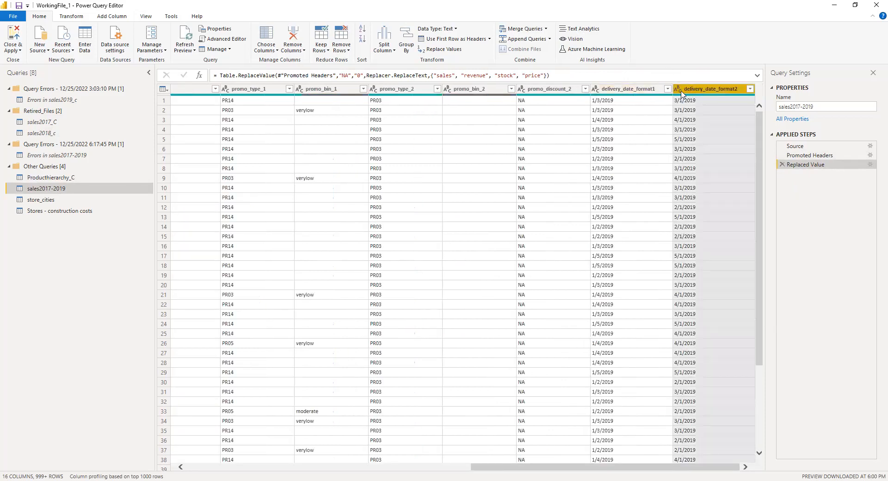
click(678, 91)
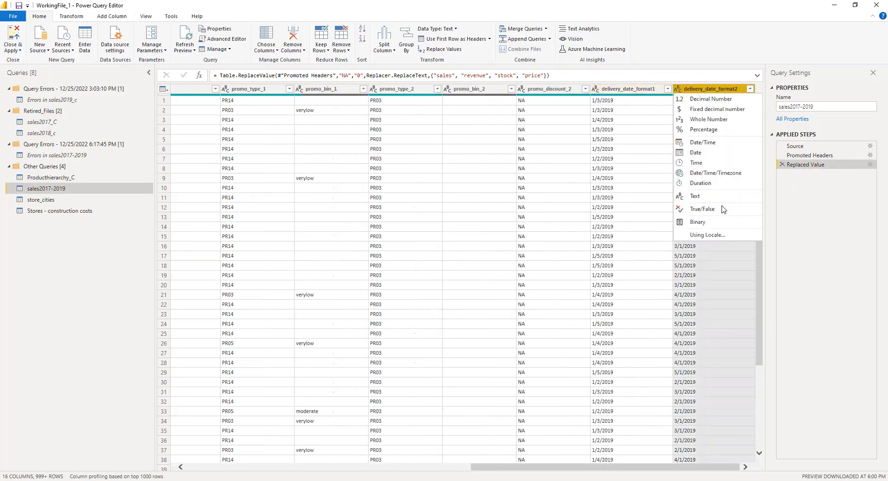
click(713, 235)
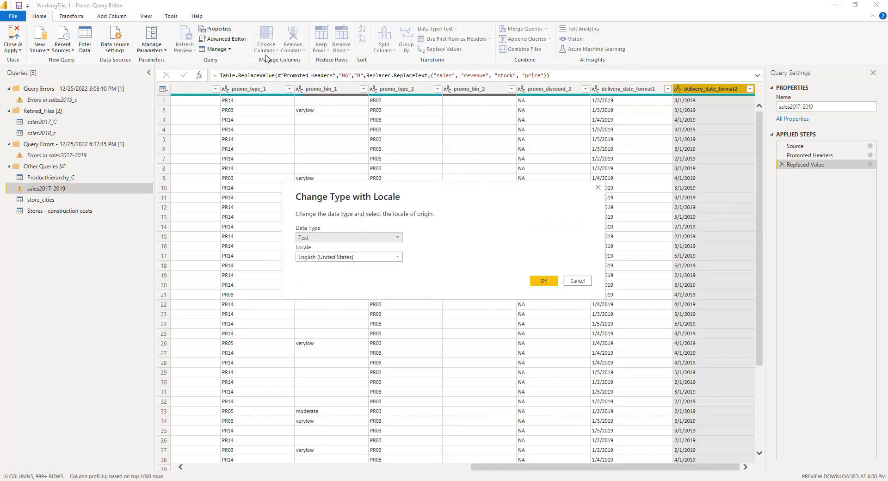
drag(387, 194, 266, 59)
click(256, 123)
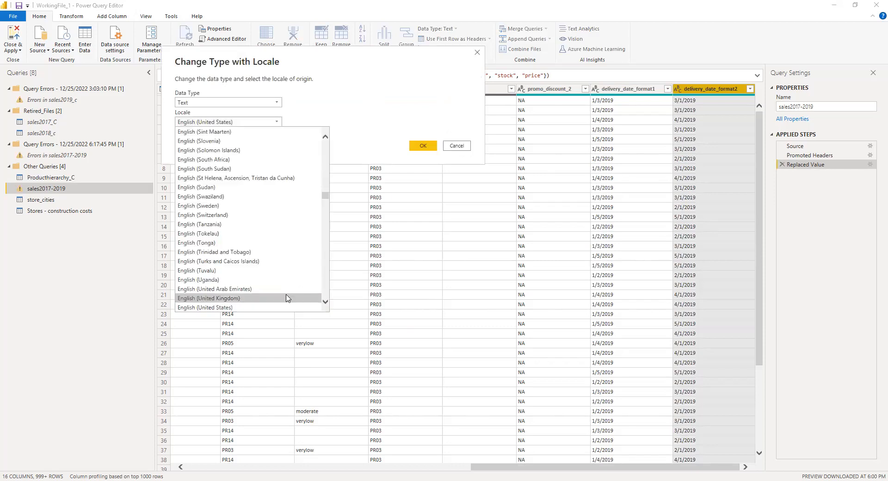
click(208, 101)
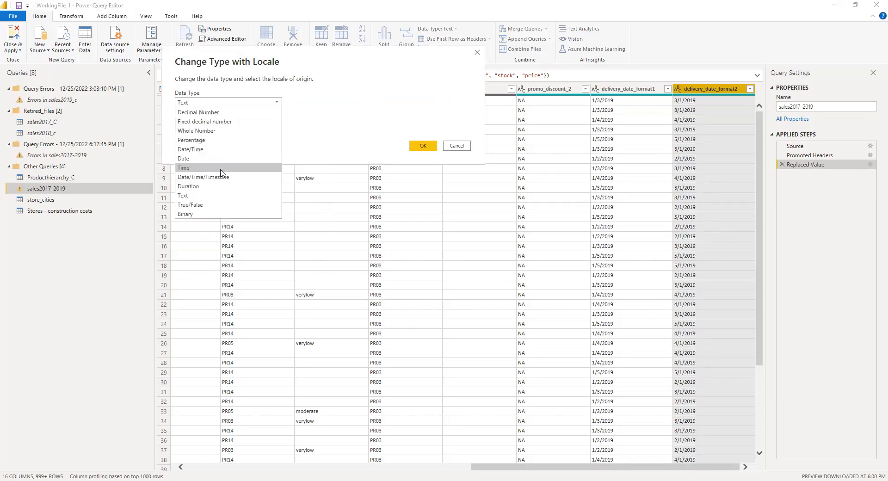
click(221, 158)
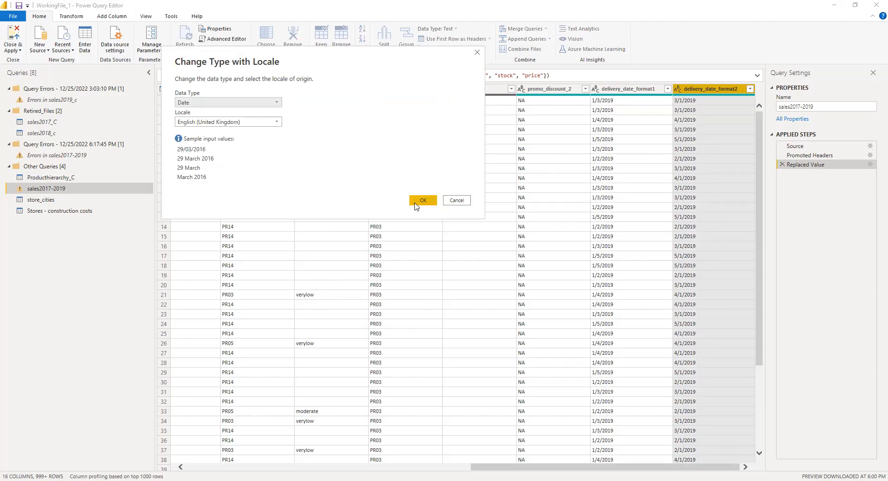
click(422, 200)
Detect the data types of all columns from order_id to delivery_date_format1, leaving out delivery_date_format2
click(628, 88)
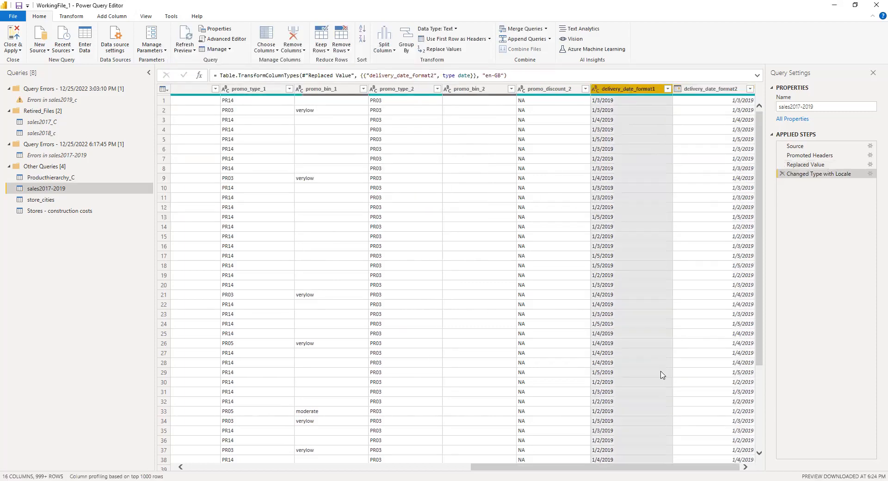
drag(652, 470, 148, 451)
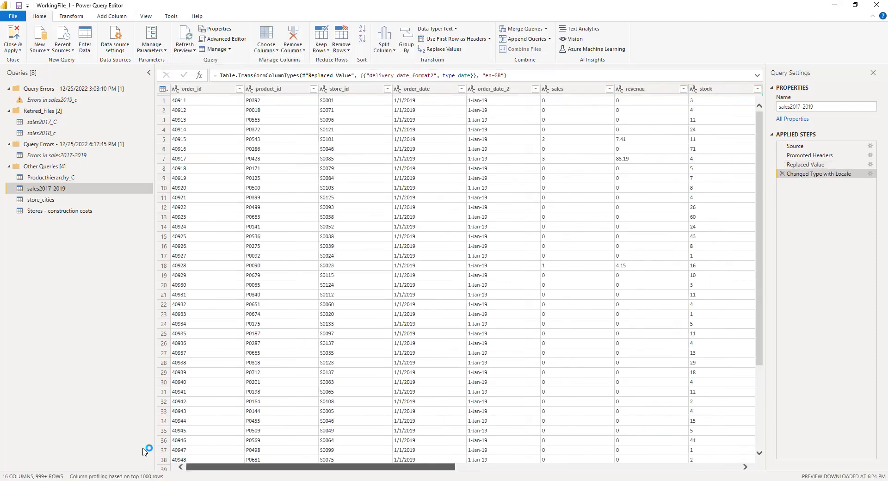
click(212, 89)
key(ctrl+a)
click(71, 16)
click(51, 17)
click(70, 16)
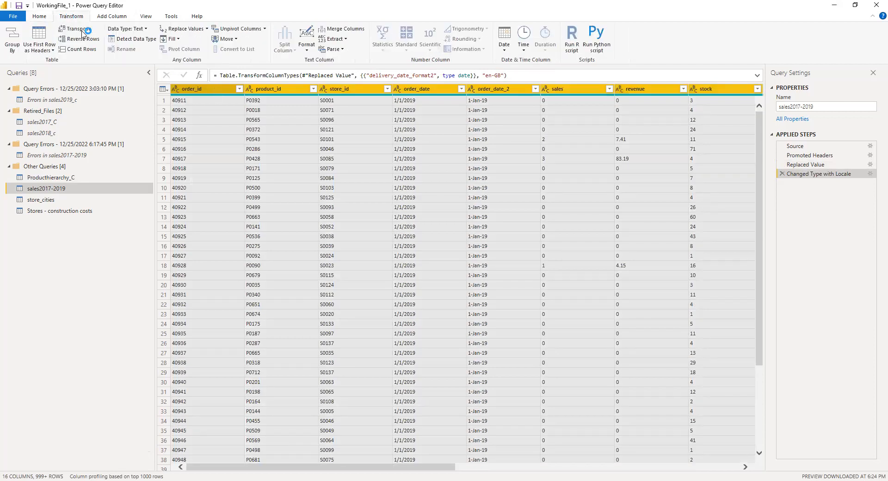
click(136, 40)
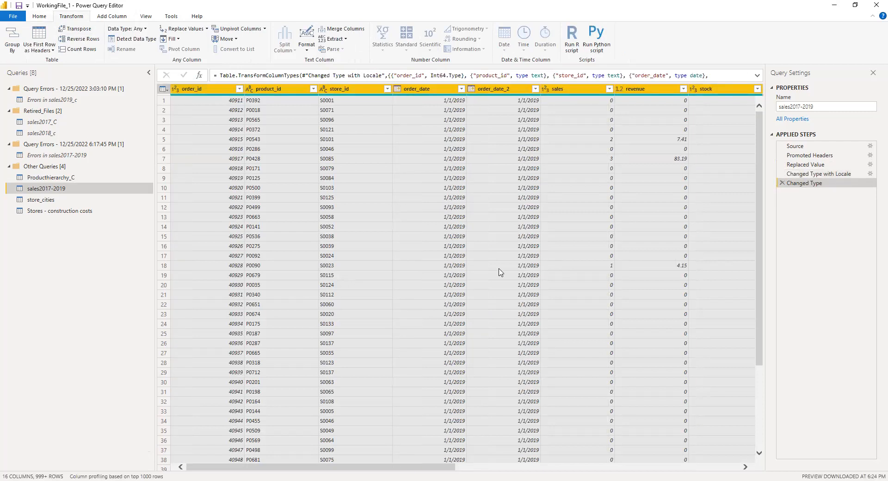
Check the detected column types and search the price column's filter values for "na" without applying a filter
drag(443, 467, 724, 469)
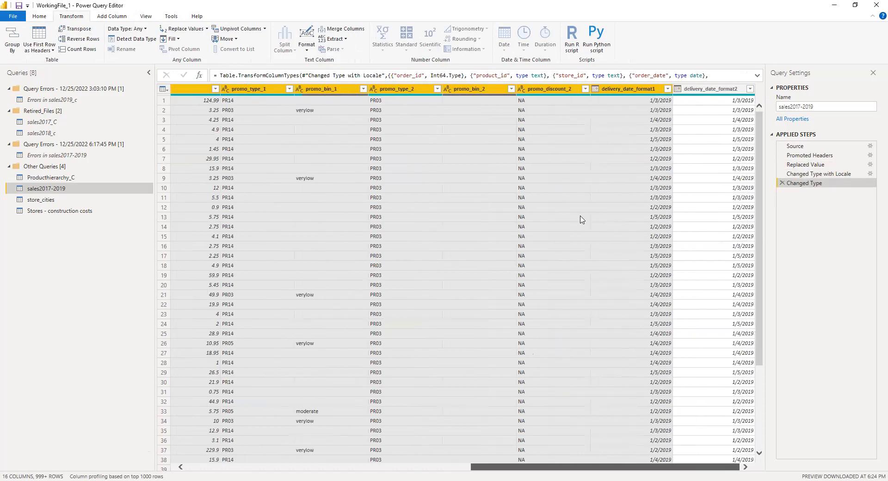
click(555, 190)
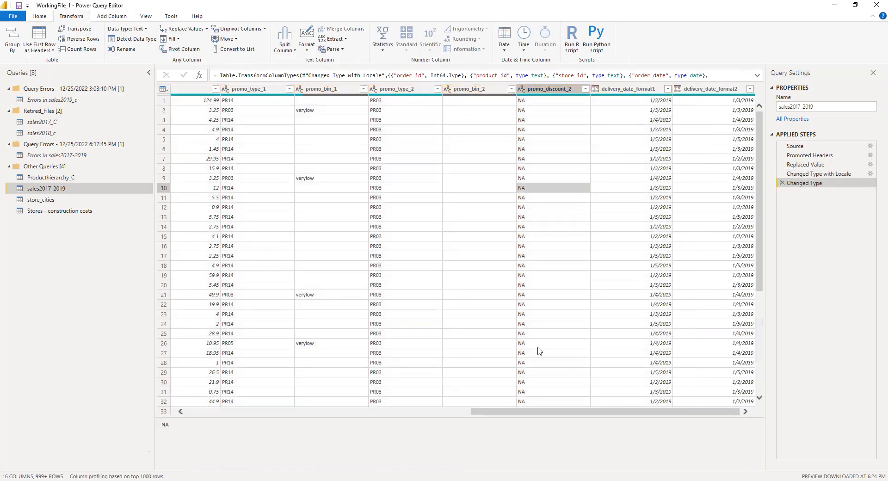
drag(499, 409, 410, 411)
click(376, 89)
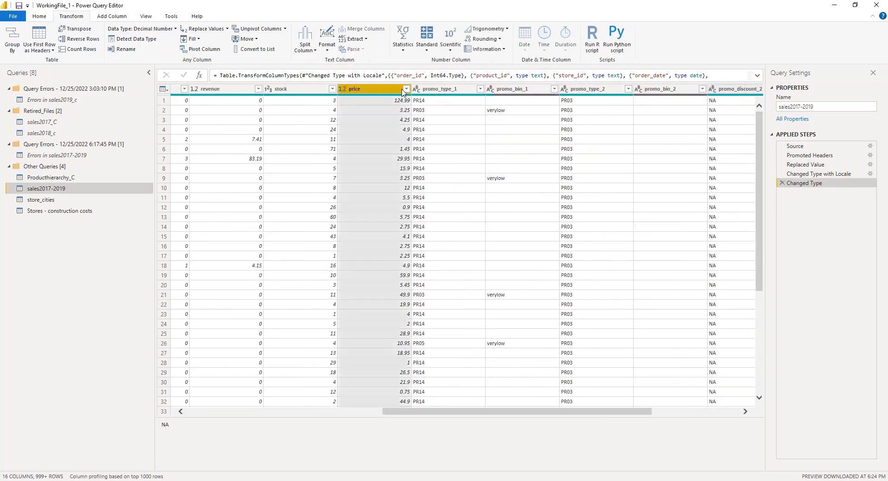
click(406, 89)
click(390, 351)
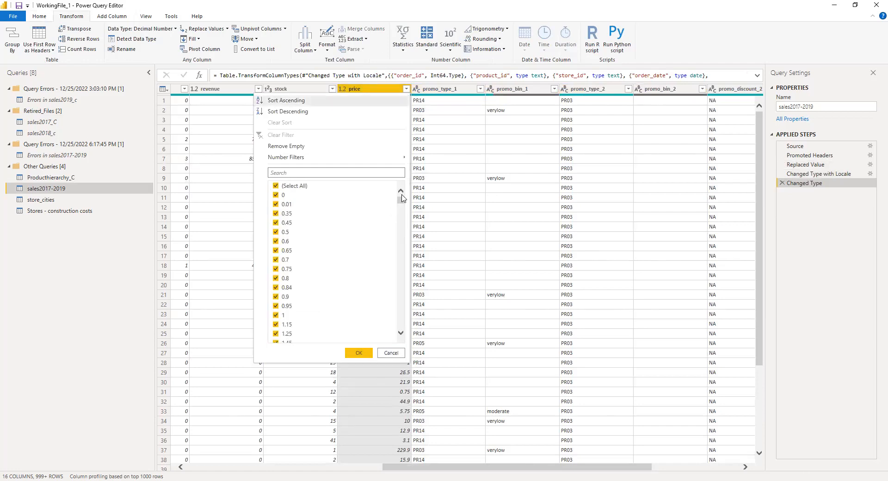
click(333, 172)
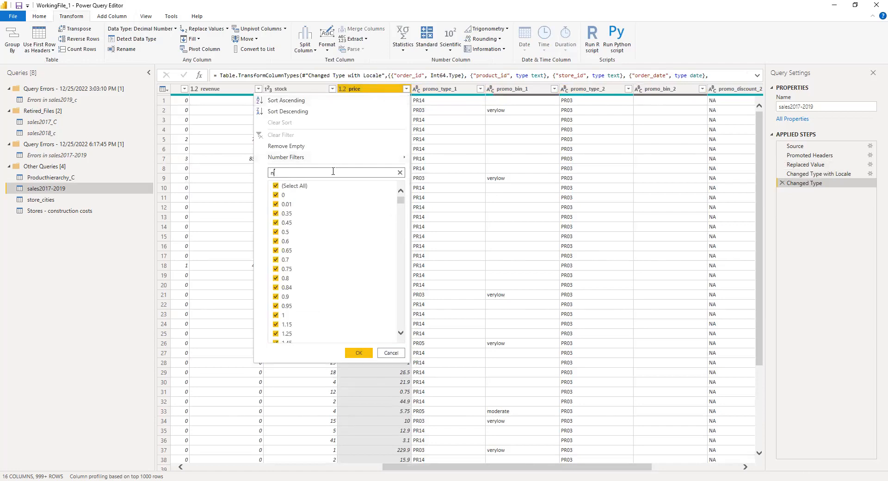
text(na)
key(Escape)
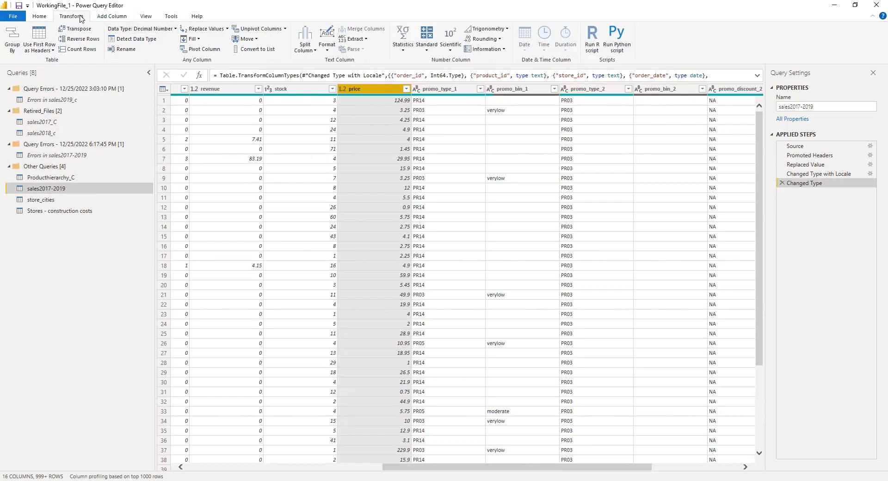
click(40, 17)
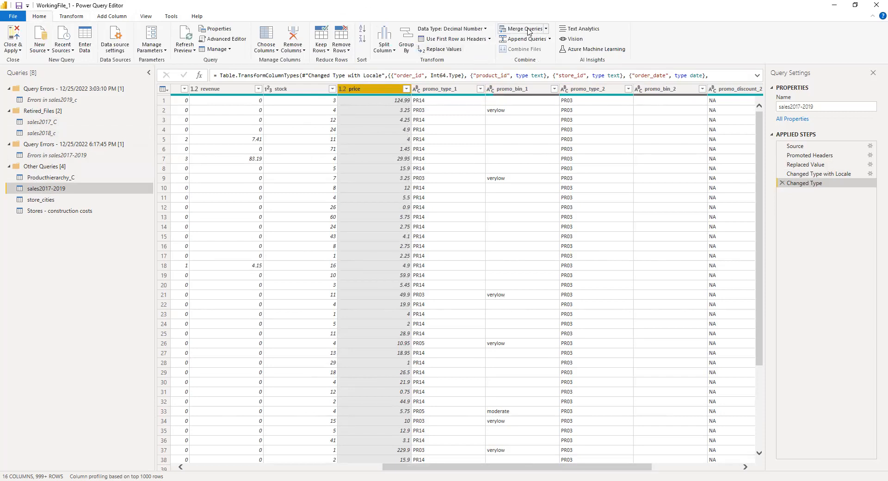
click(546, 40)
click(373, 229)
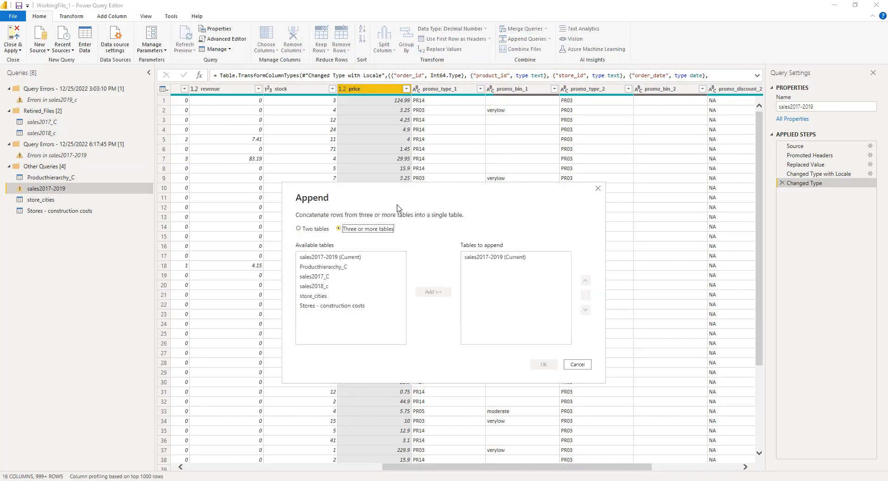
click(337, 192)
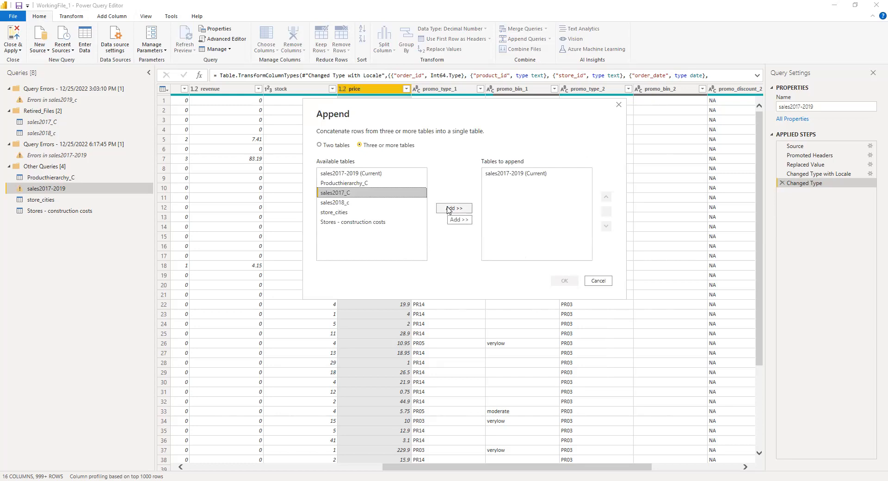
key(Escape)
Load more filter values of the order_date_2 column to check its dates, and close the list without filtering
drag(436, 467, 271, 470)
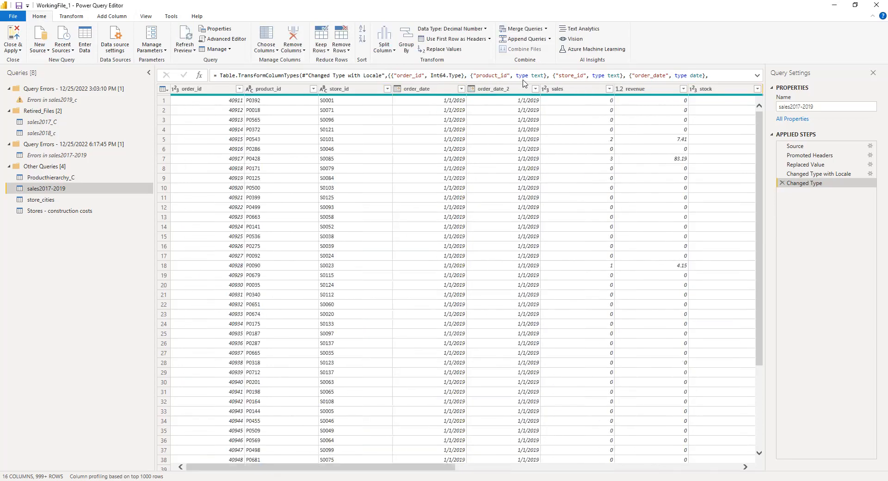
click(535, 89)
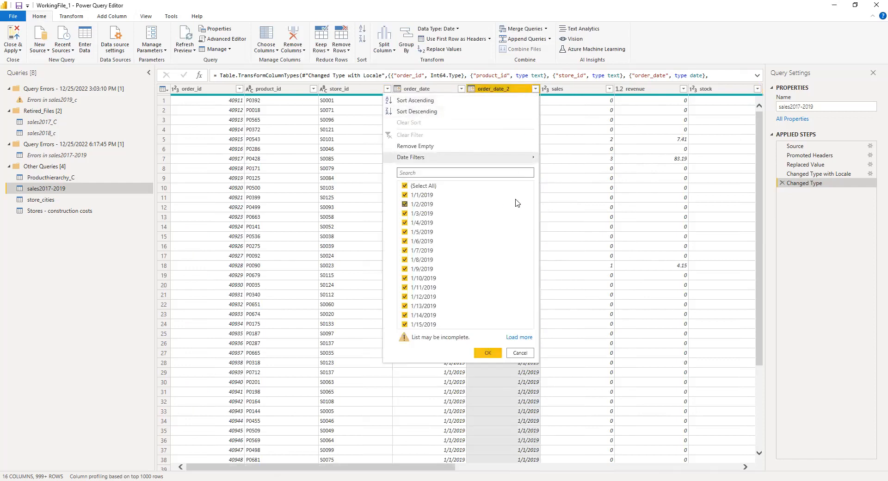
click(519, 338)
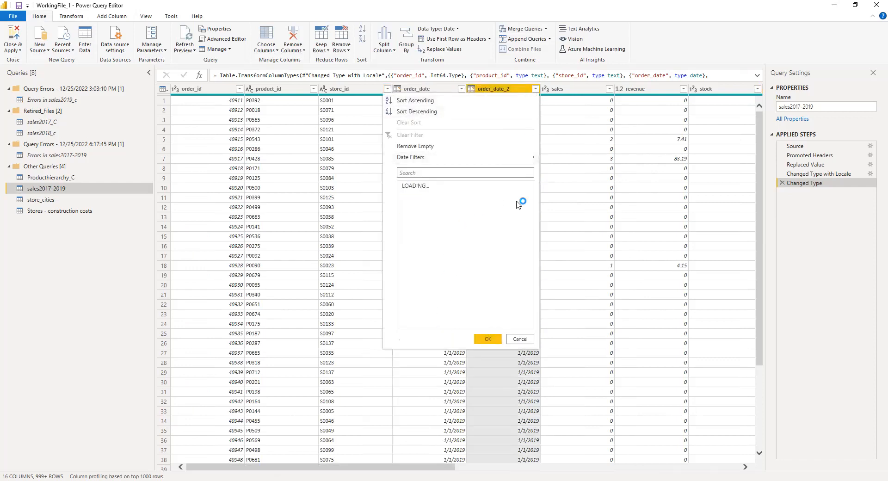
mouse_move(530, 200)
mouse_down()
mouse_move(530, 332)
mouse_move(532, 185)
mouse_up()
key(Escape)
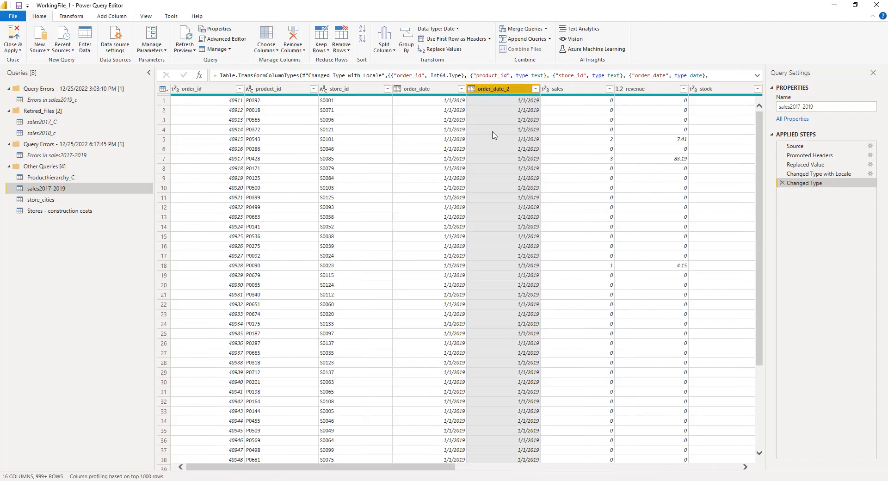
Append the sales2017_C and sales2018_c tables to the sales2017-2019 query
click(550, 40)
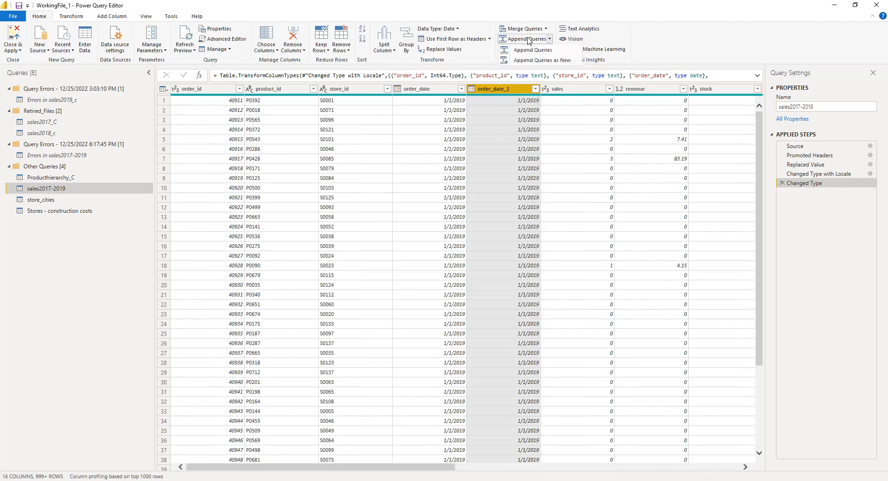
click(532, 50)
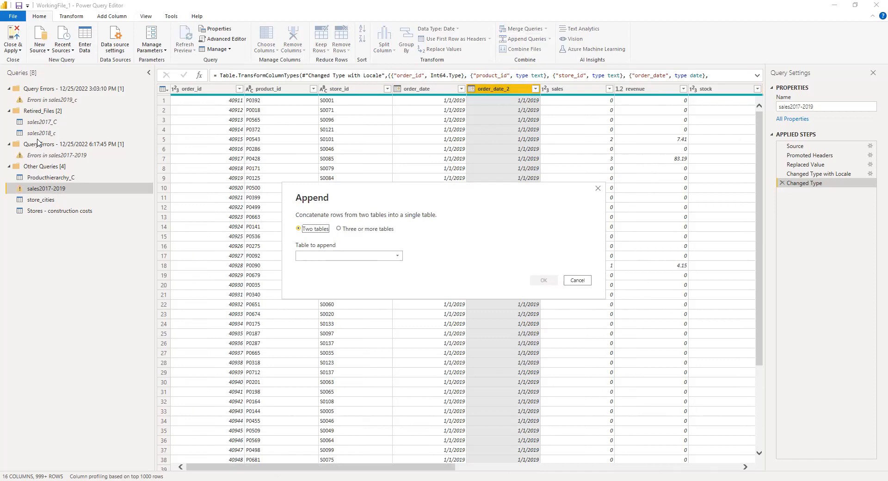
click(360, 230)
click(318, 279)
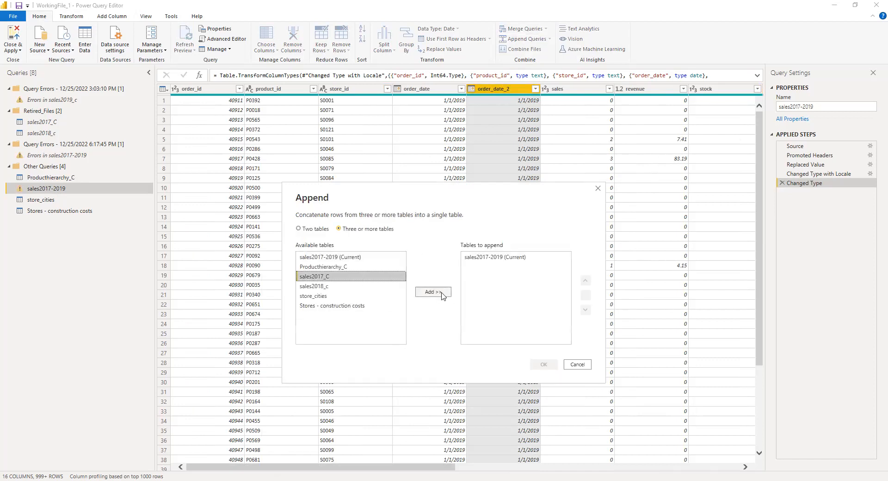
click(434, 291)
click(314, 287)
click(434, 292)
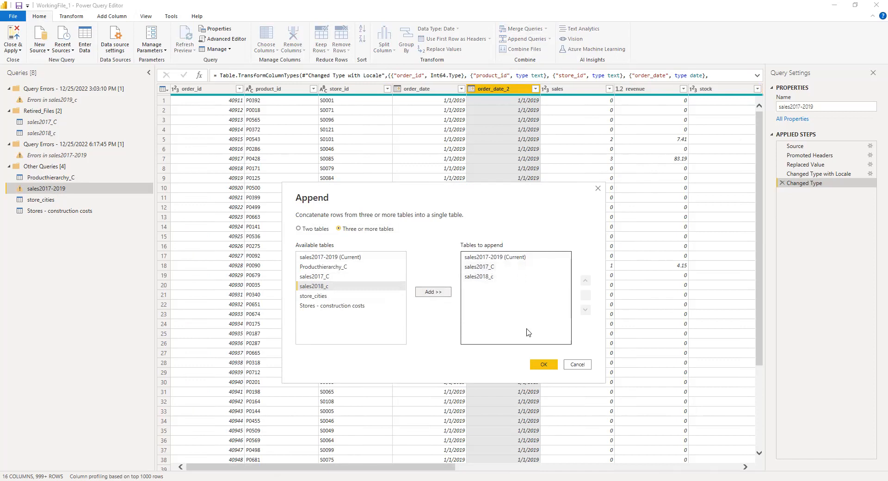
click(542, 365)
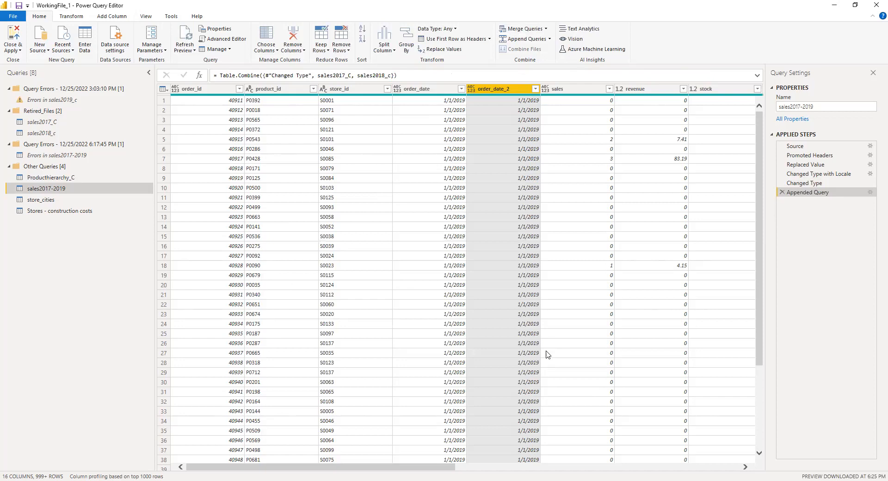
Load more filter values of the order_date column to check its appended dates, and close the list without filtering
drag(369, 469, 409, 470)
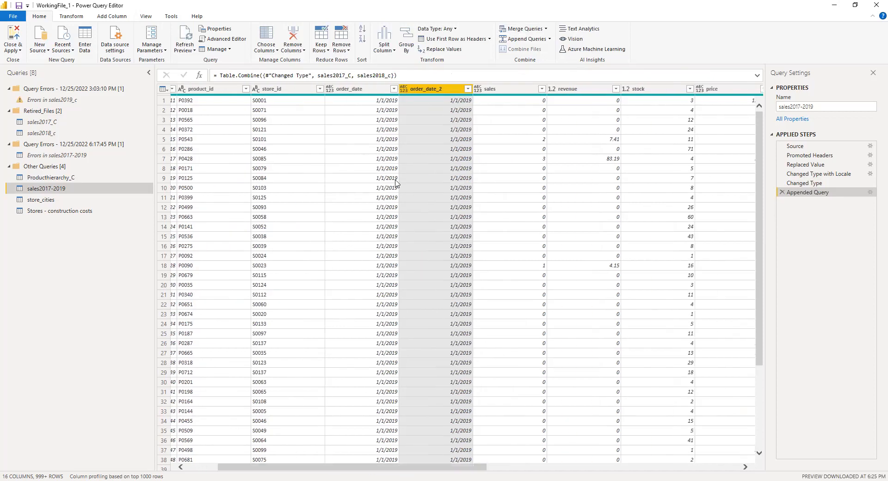
click(374, 90)
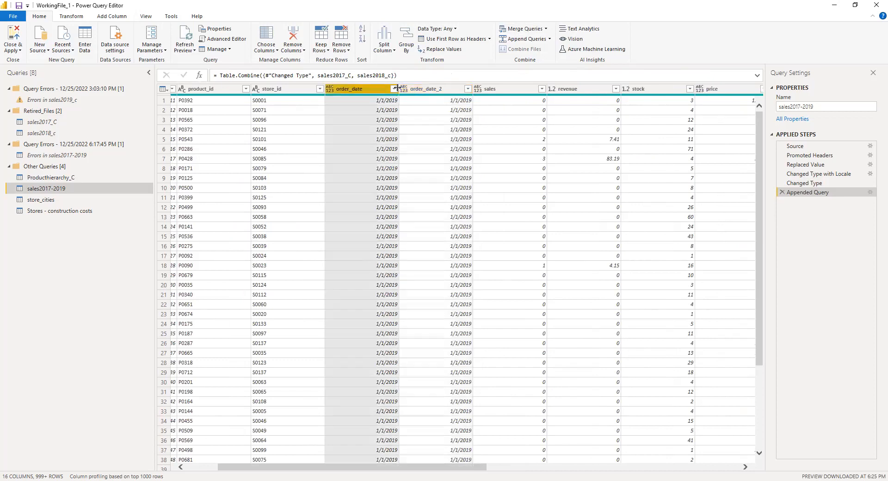
click(393, 89)
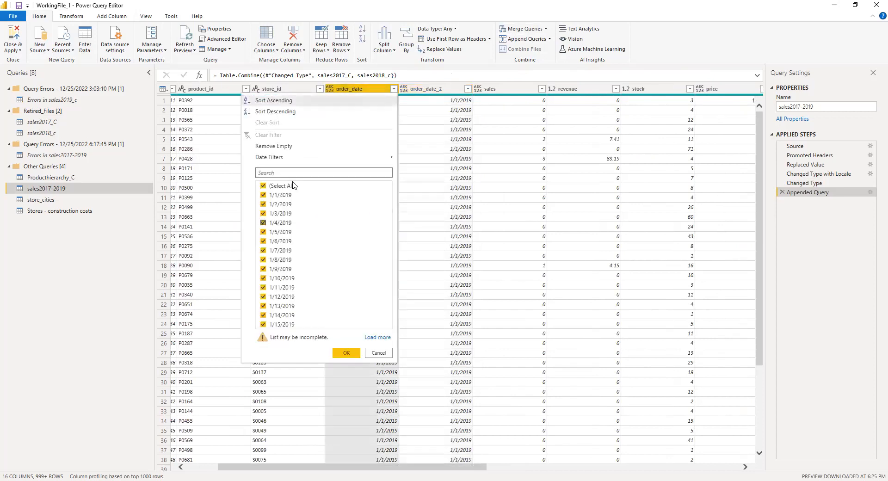
click(370, 342)
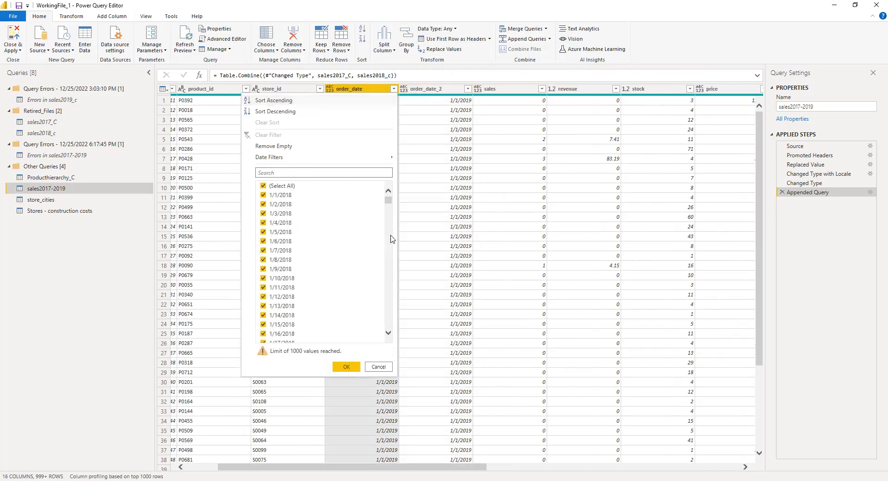
drag(388, 199, 388, 327)
click(399, 342)
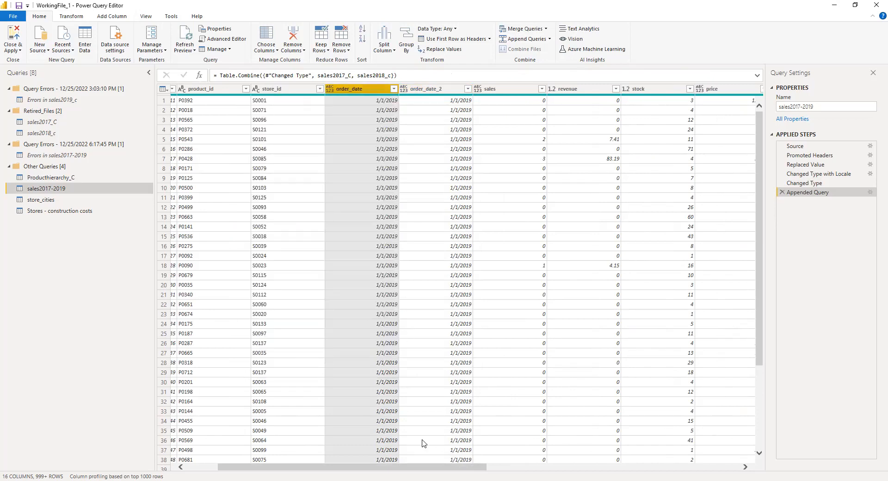
Load more filter values of the price column, search them for non-numeric entries, and close the list without filtering
drag(403, 469, 488, 470)
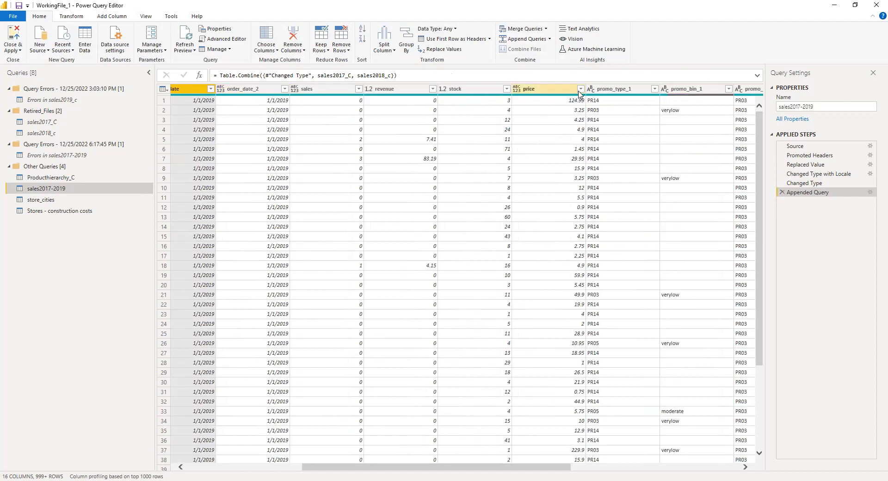
click(580, 88)
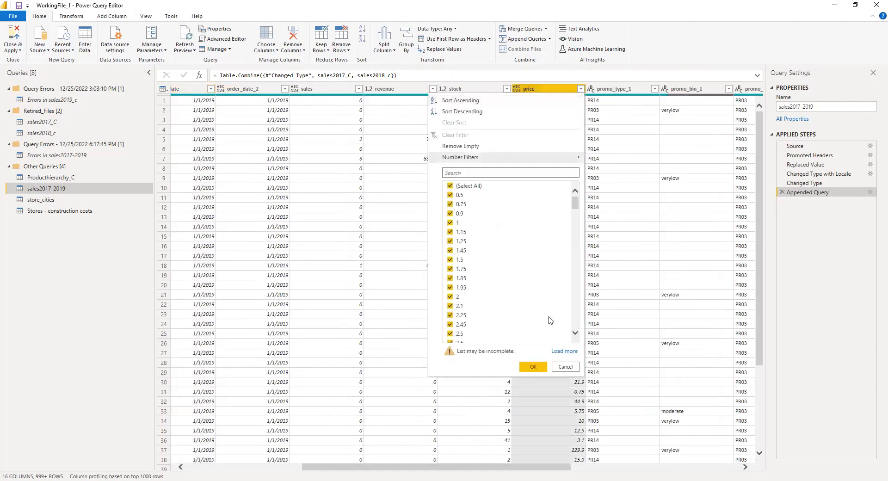
click(564, 351)
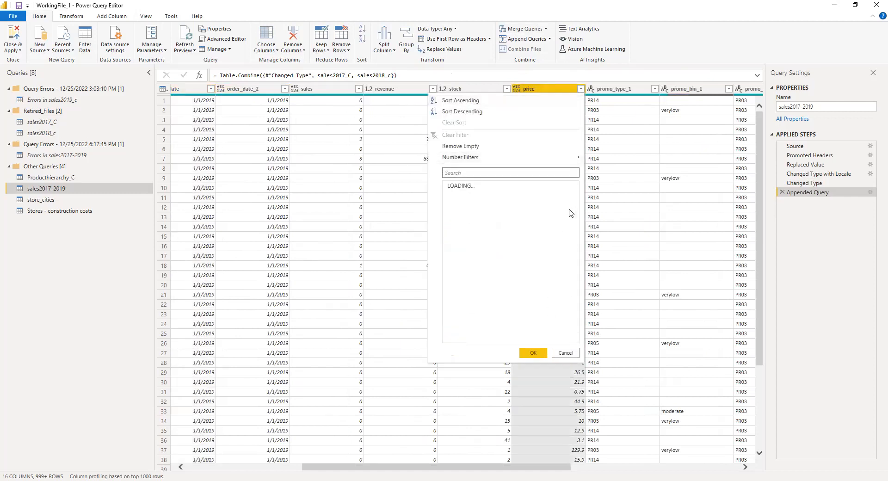
drag(575, 211, 528, 185)
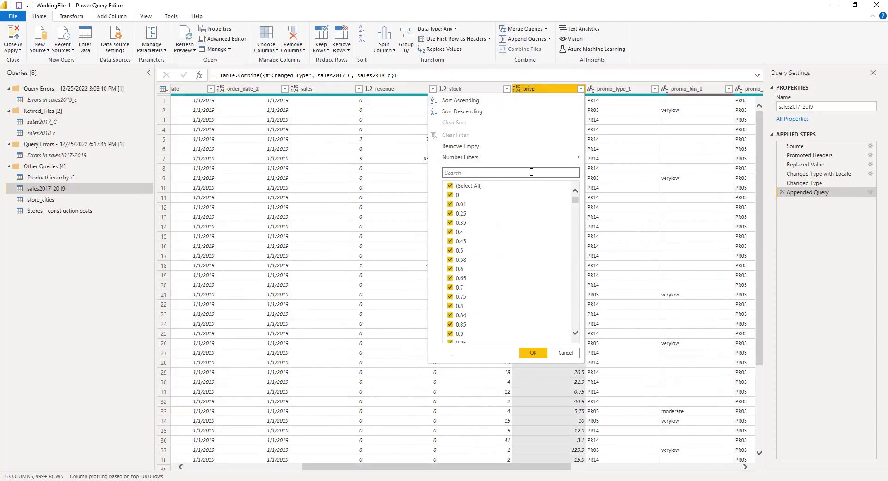
key(BackSpace)
key(BackSpace)
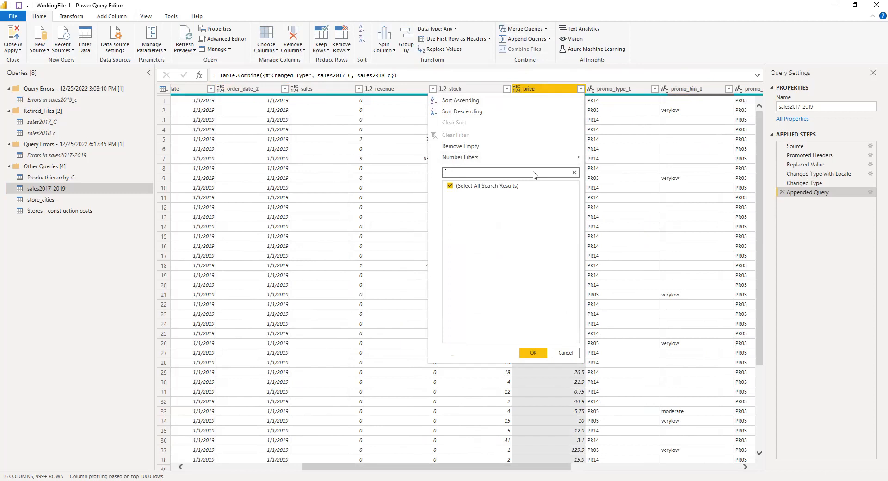
click(560, 354)
drag(555, 470, 657, 469)
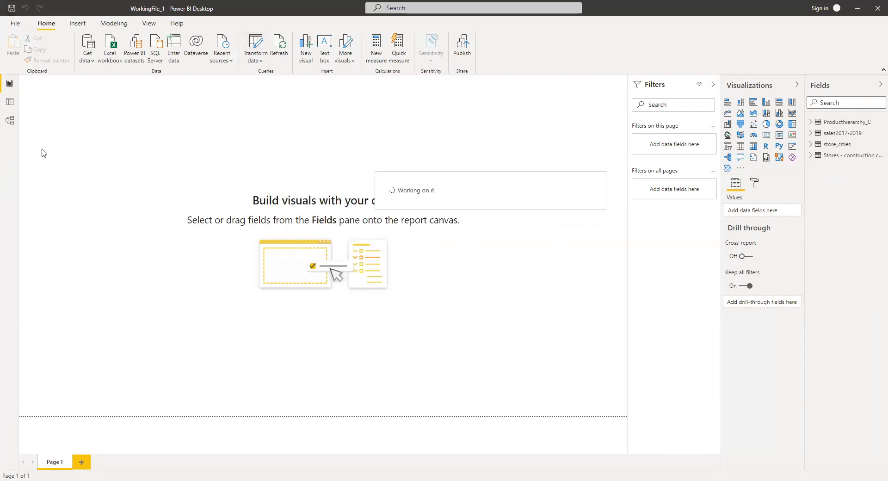
Show the sales2017-2019 table in data view and check the price column's data type options
click(10, 108)
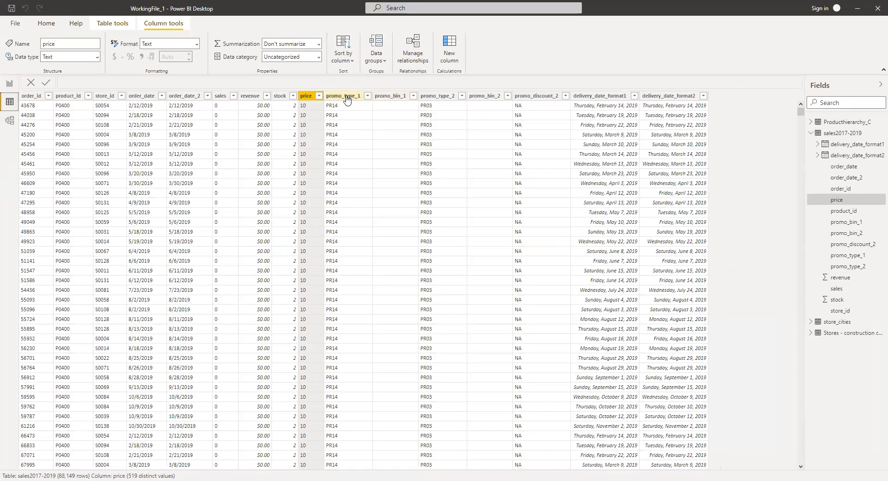
click(98, 57)
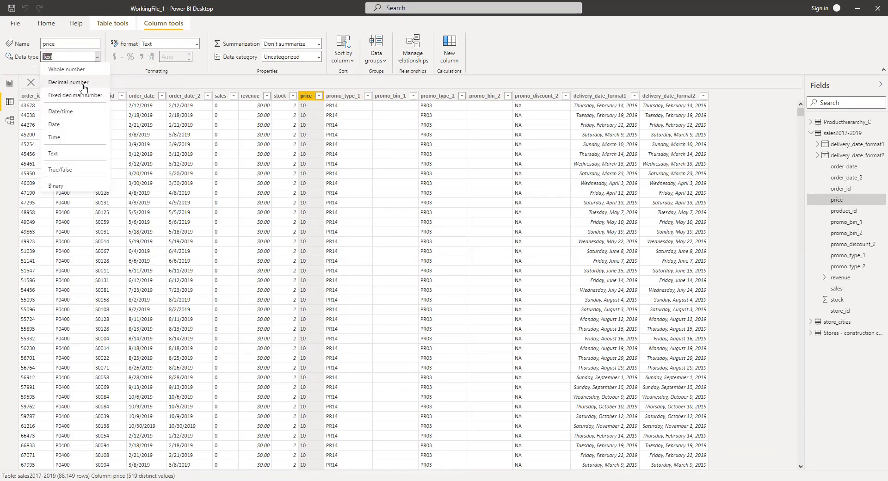
click(156, 87)
scroll(317, 149, down, 5)
scroll(317, 149, up, 6)
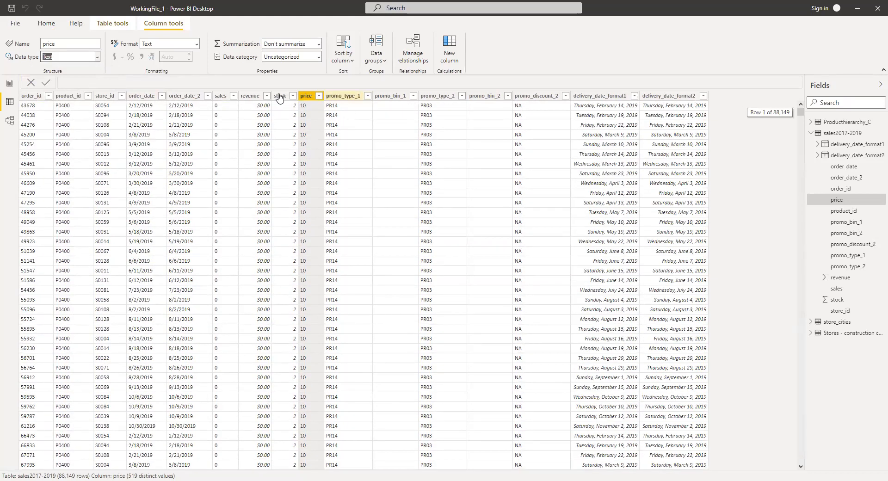
Set the price column's data type to Decimal number and format it as dollar currency
click(279, 97)
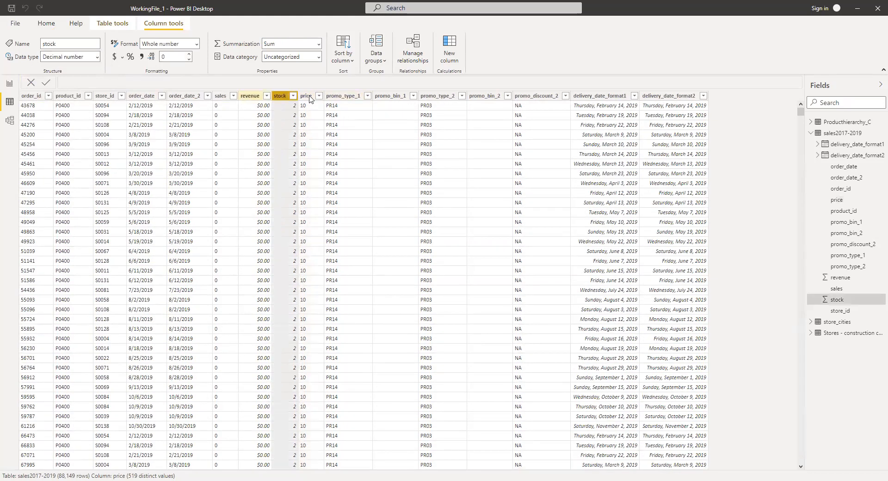
click(307, 96)
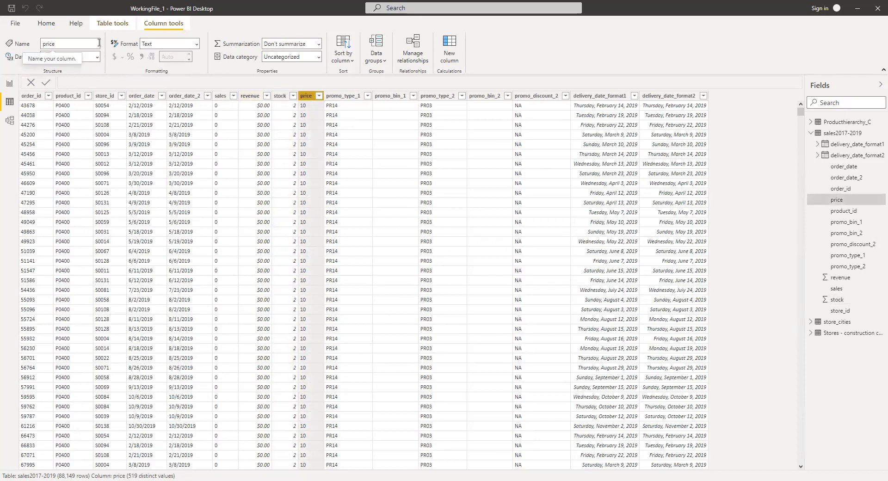
click(98, 56)
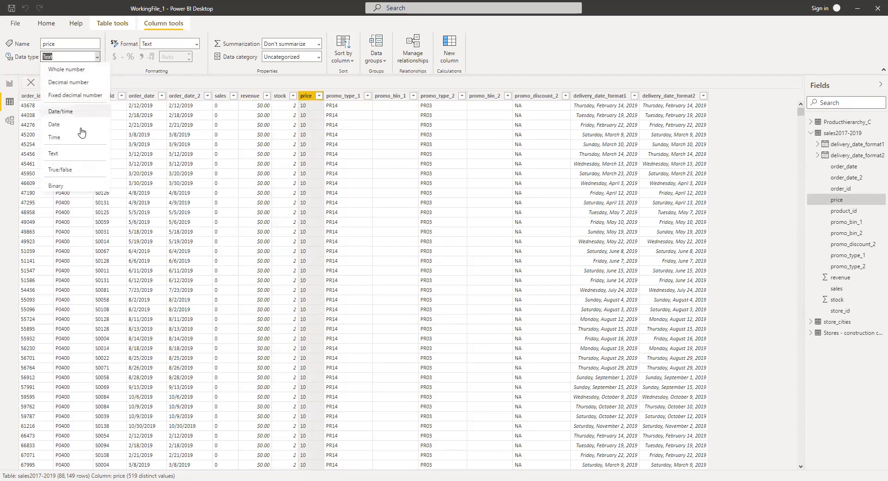
click(92, 84)
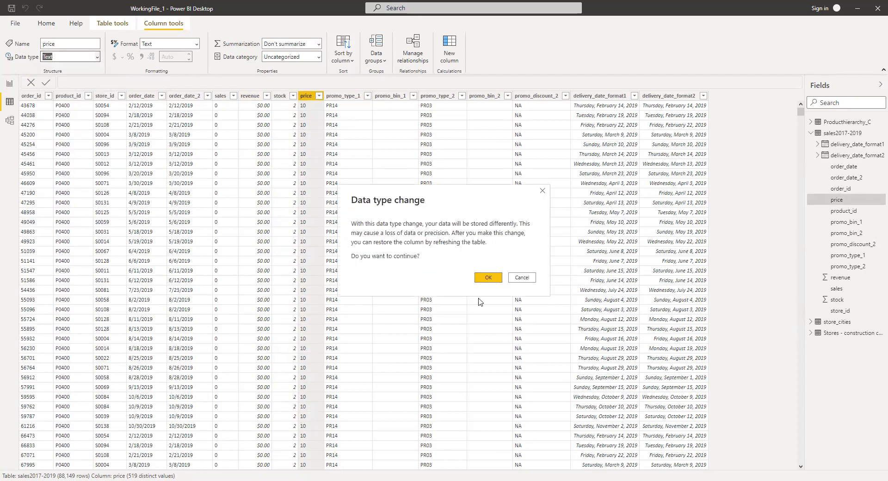
click(488, 278)
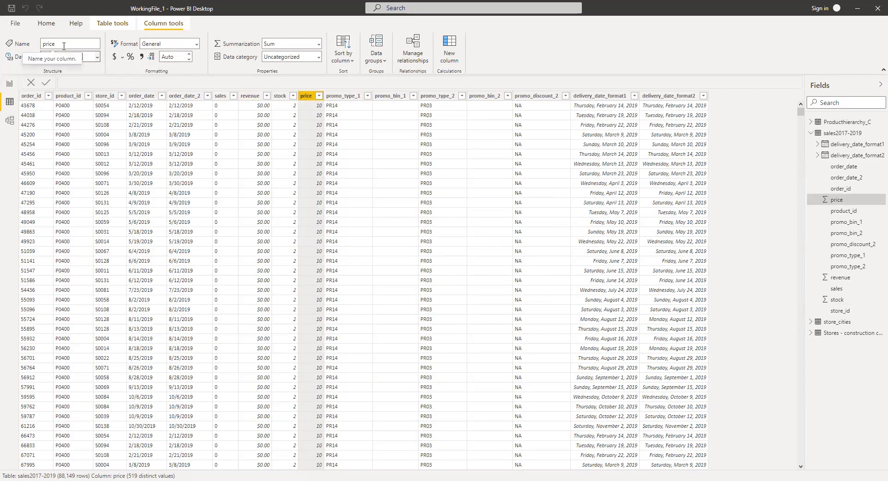
click(117, 59)
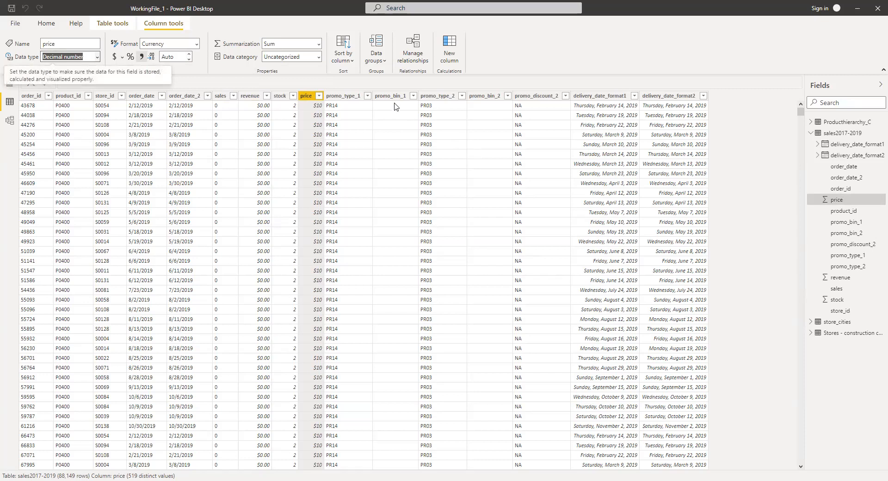
Set the date format of the delivery_date_format1 and delivery_date_format2 columns to *3/14/2001 (Short Date)
click(604, 99)
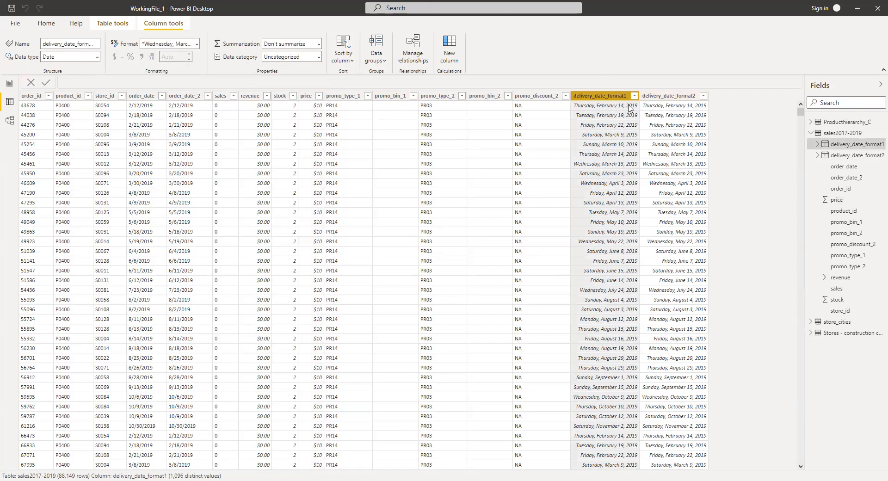
click(196, 44)
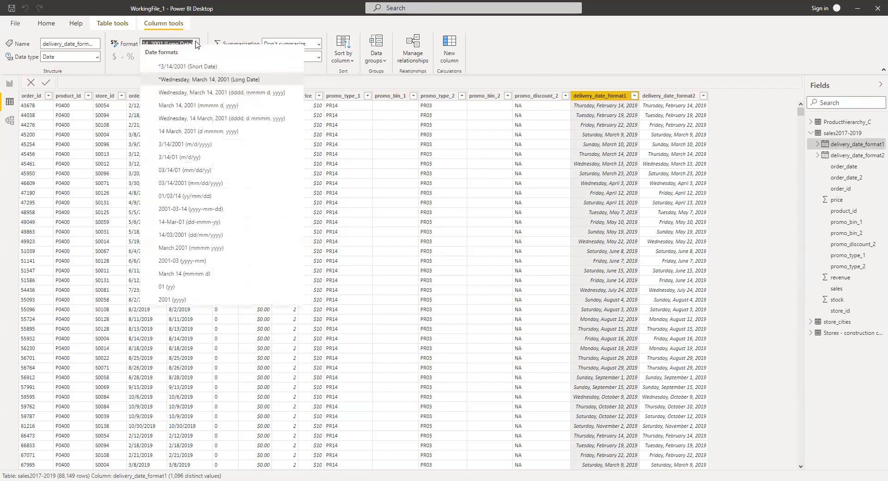
click(185, 72)
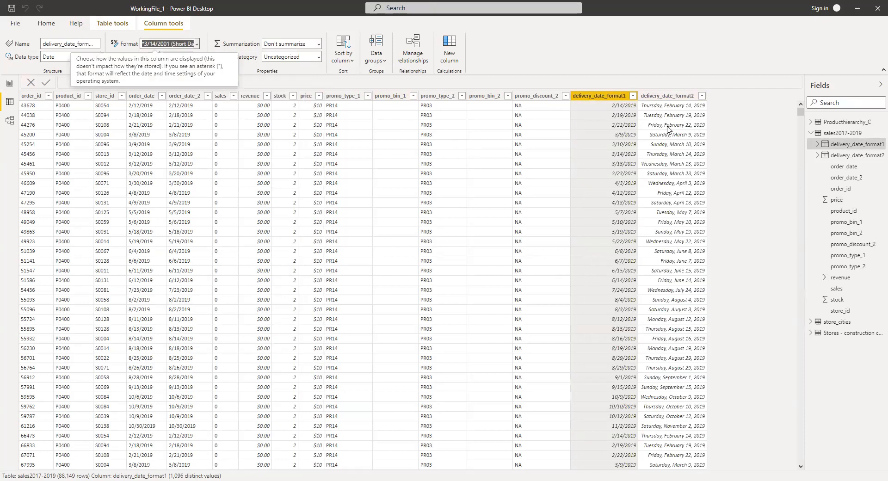
click(669, 97)
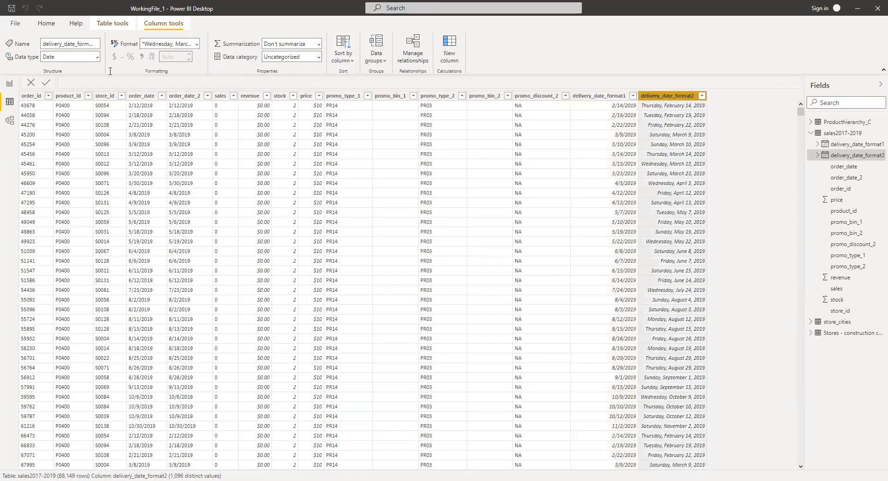
click(196, 44)
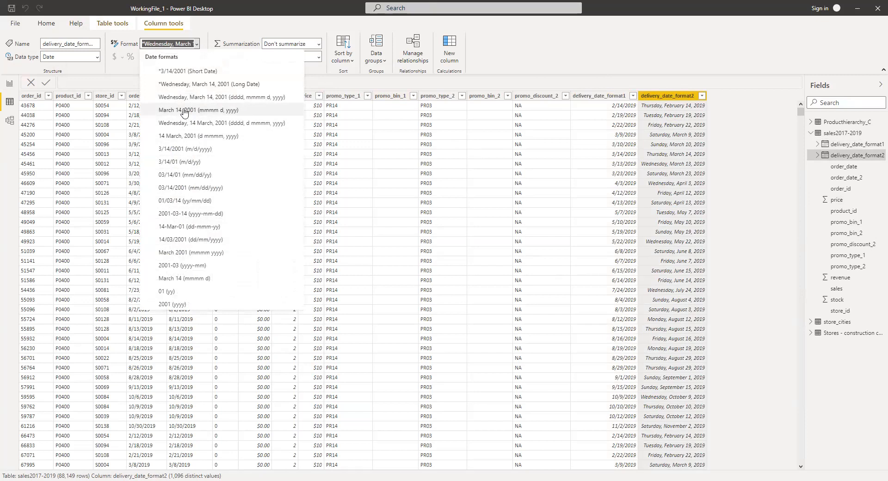
click(195, 76)
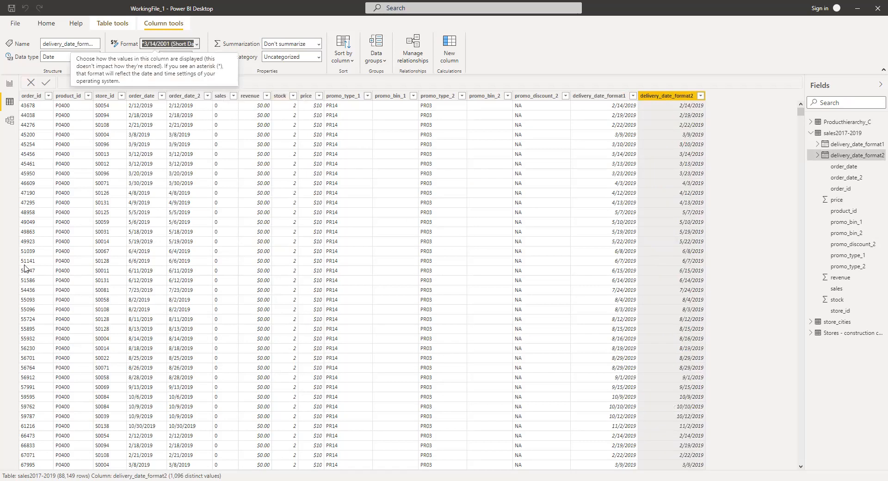
click(17, 106)
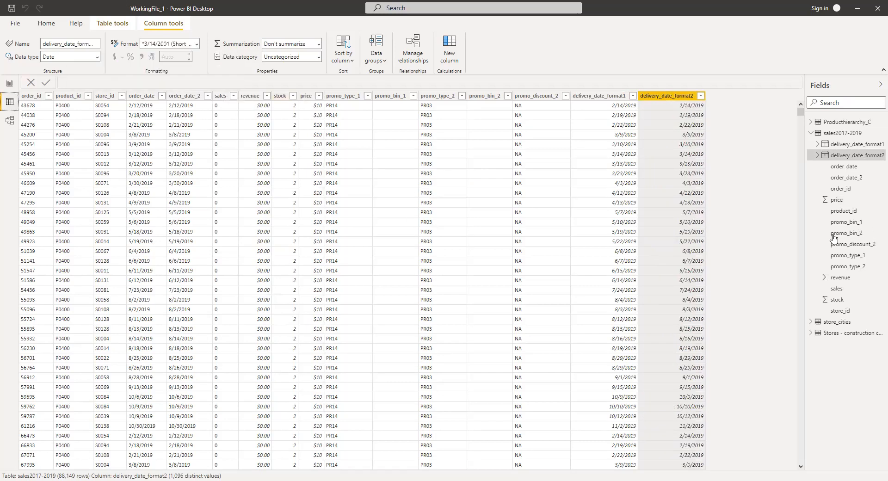
Collapse the sales2017-2019 field list and view the data of the Producthierarchy_C and store_cities tables
click(811, 134)
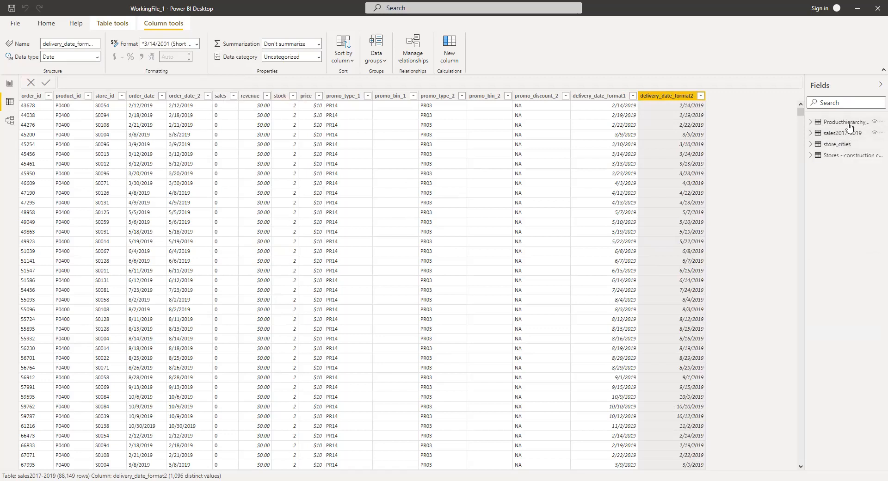
click(849, 123)
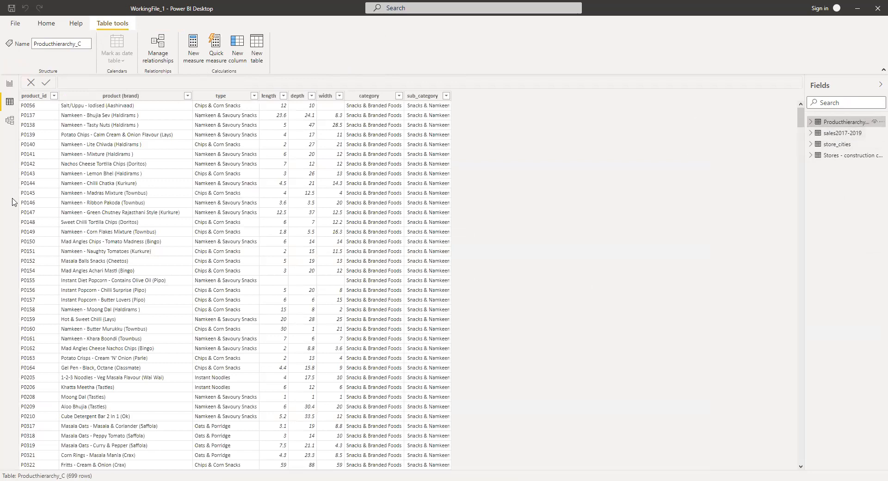
click(837, 144)
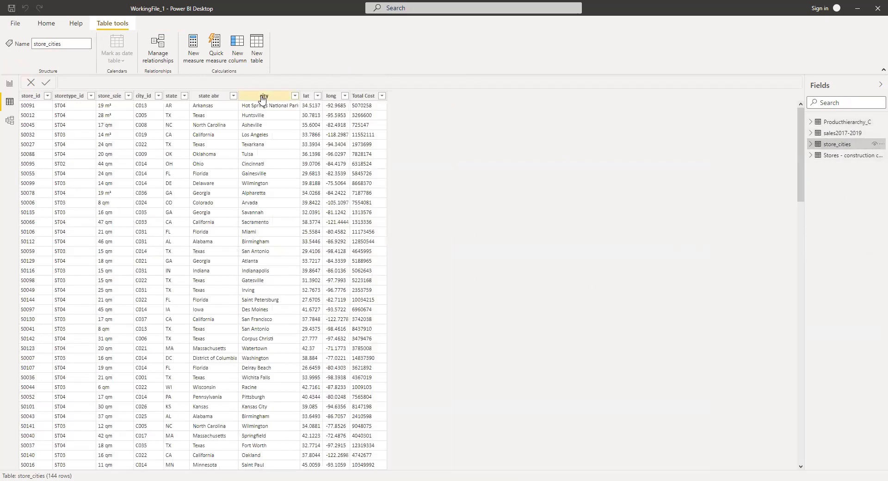
Check the data type and format options of the state column in the store_cities table
click(171, 97)
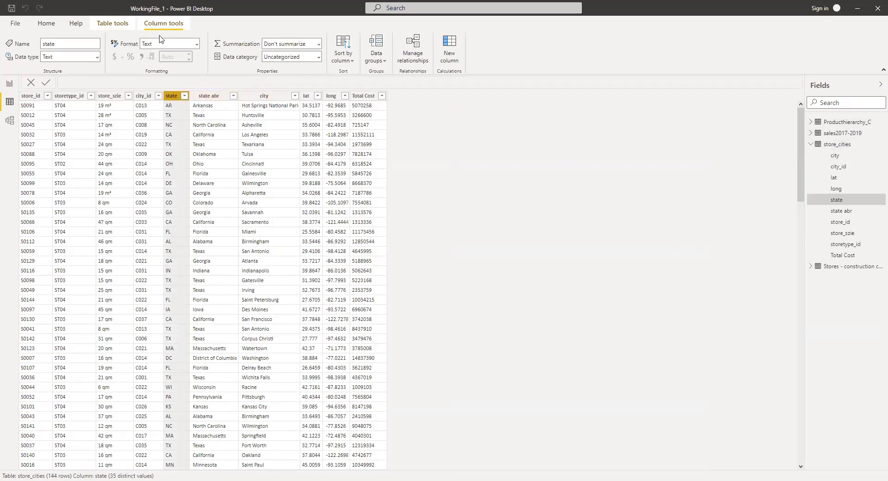
click(98, 57)
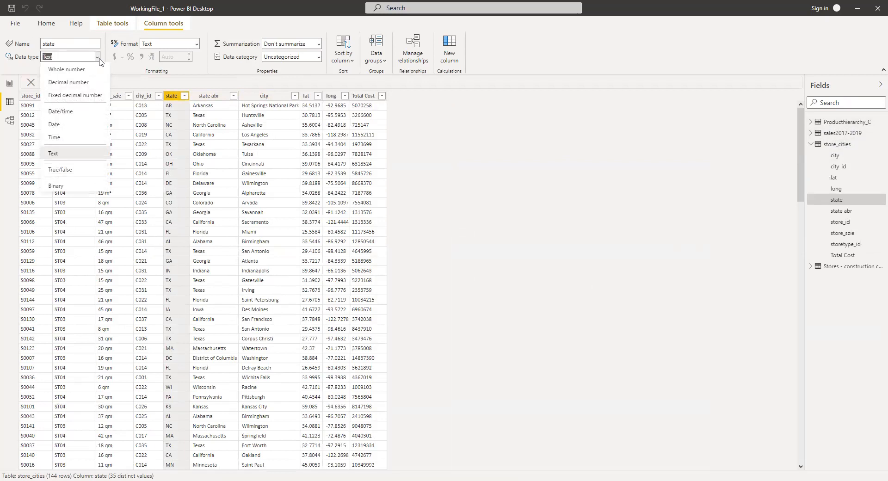
click(195, 47)
click(196, 46)
click(195, 43)
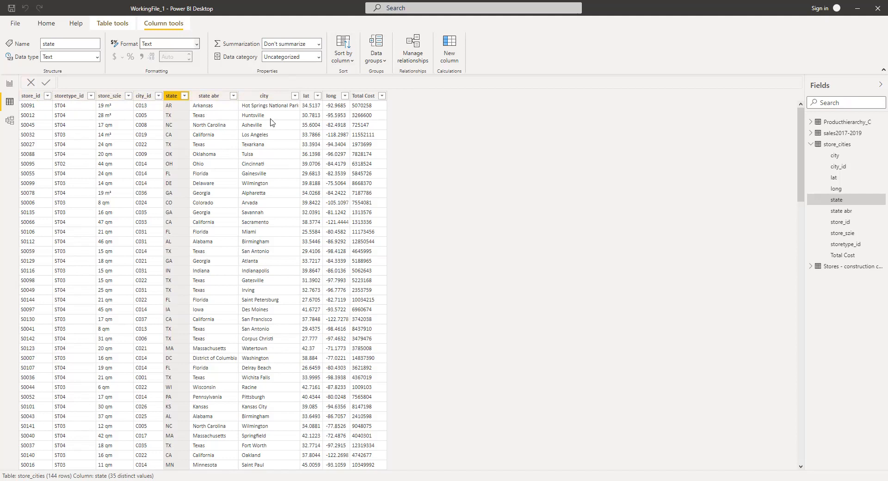
Check the data type and format options of the city column in the store_cities table
click(271, 98)
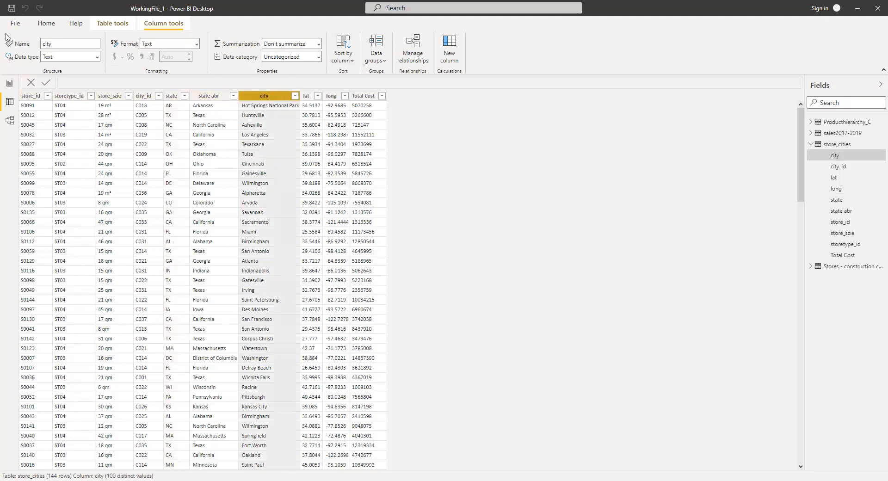
click(97, 57)
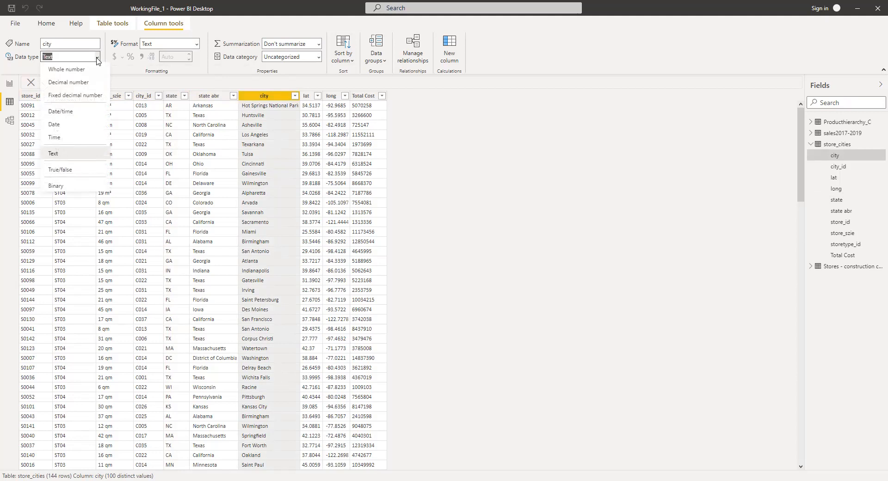
click(197, 48)
click(195, 48)
click(195, 49)
click(195, 50)
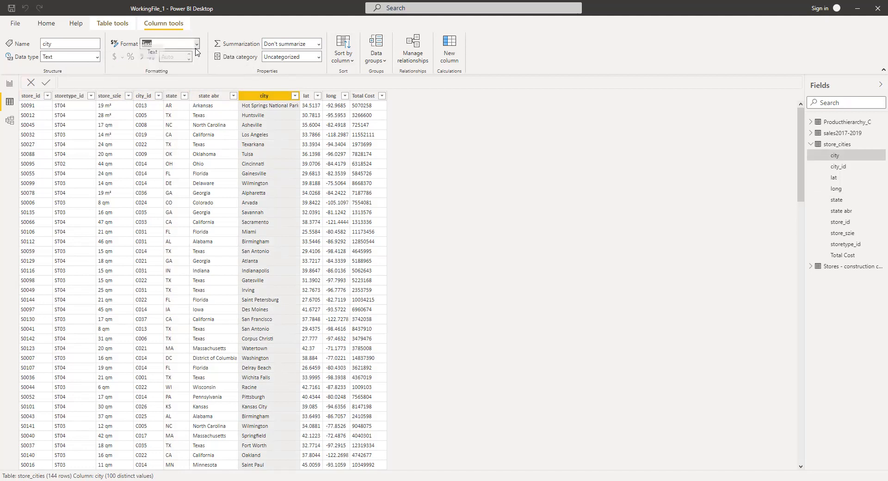
Set the city column's data category to City
click(324, 51)
click(319, 45)
click(321, 50)
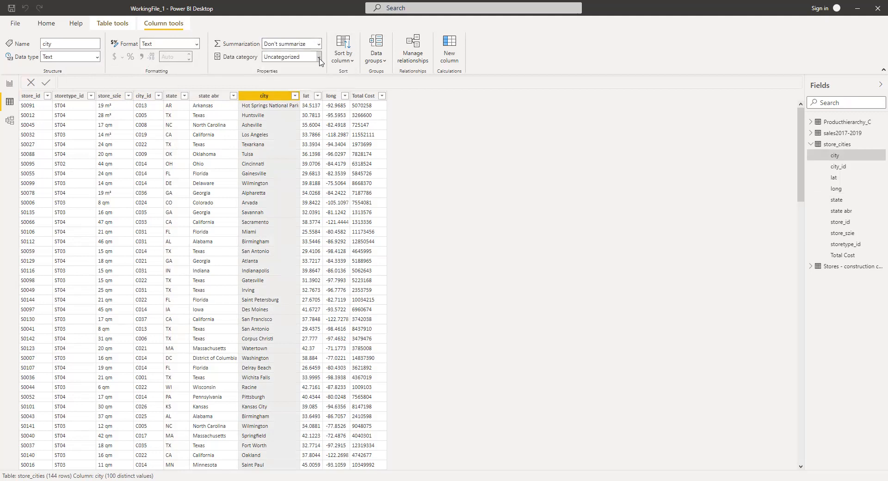
click(319, 58)
click(319, 59)
click(319, 57)
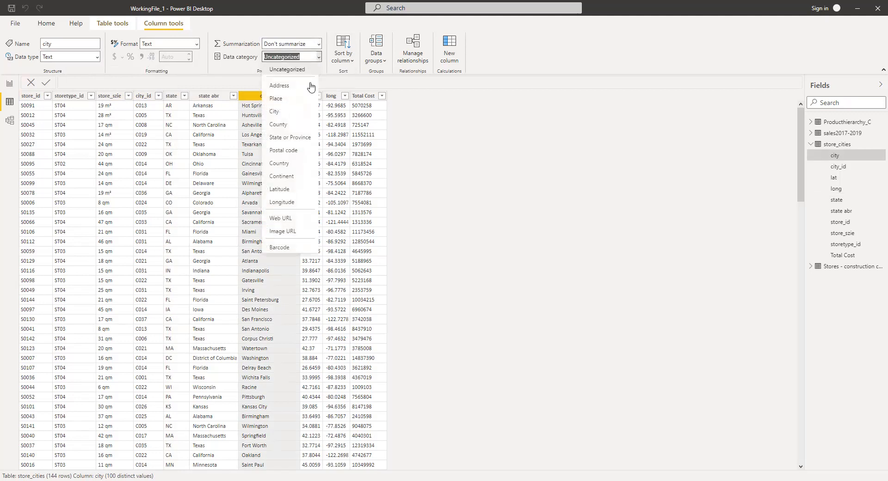
click(283, 112)
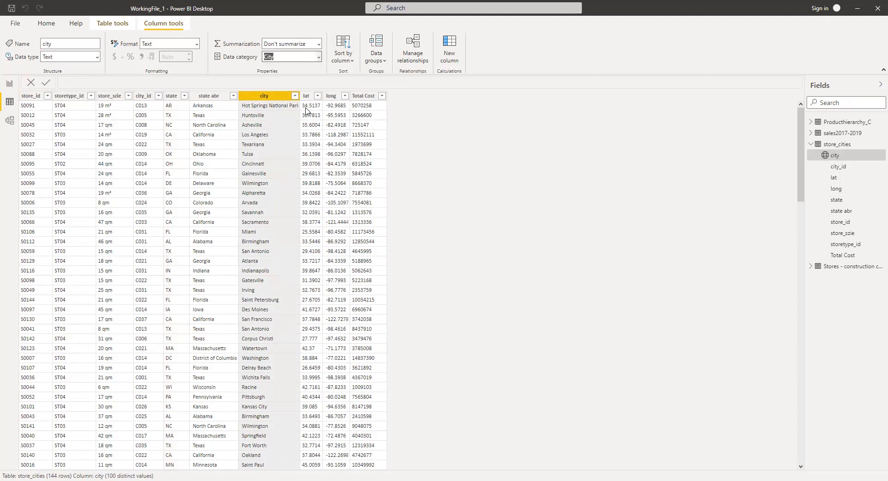
Set the data category of the state abr column to State or Province
click(208, 95)
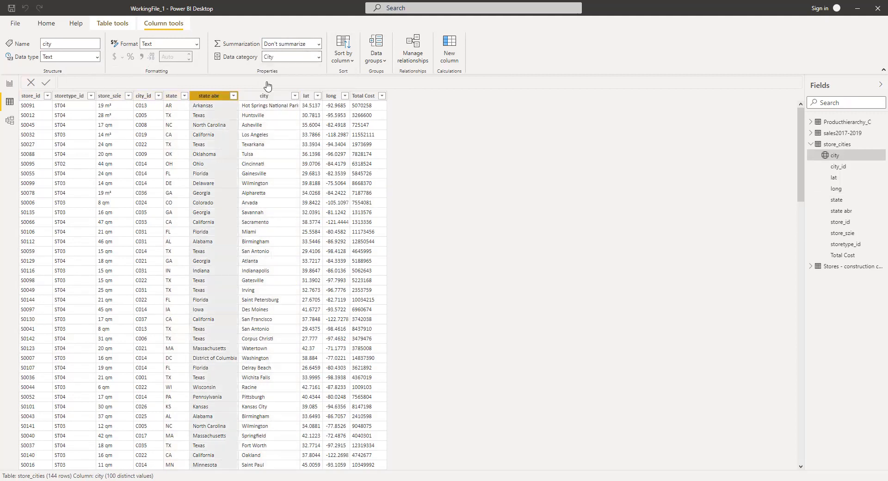
click(314, 57)
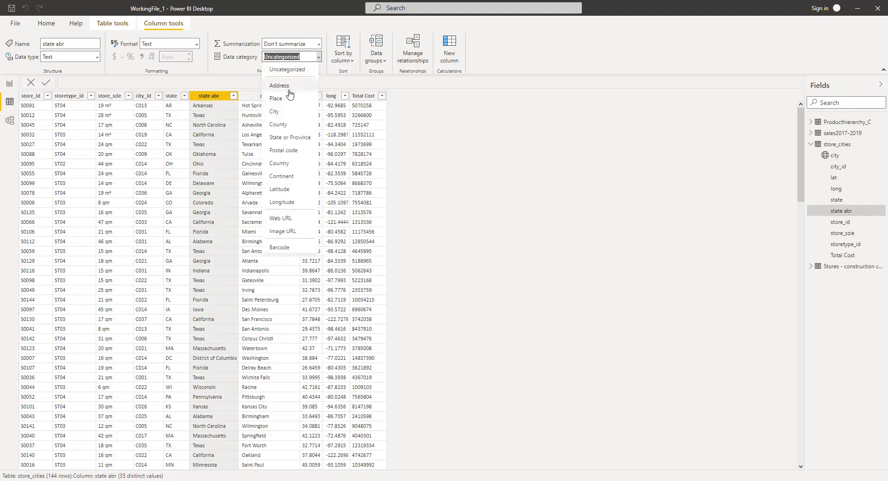
click(298, 144)
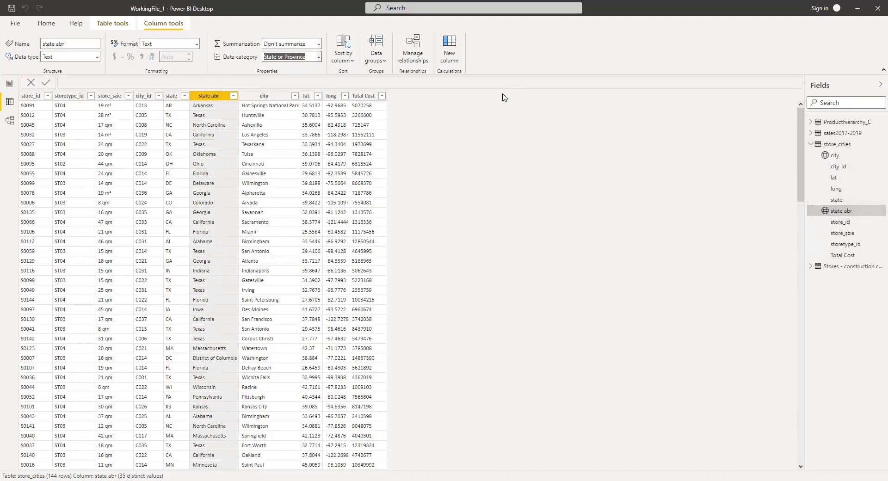
Set the Total Cost column's data type in store_cities to Whole number and format it as dollar currency
click(365, 97)
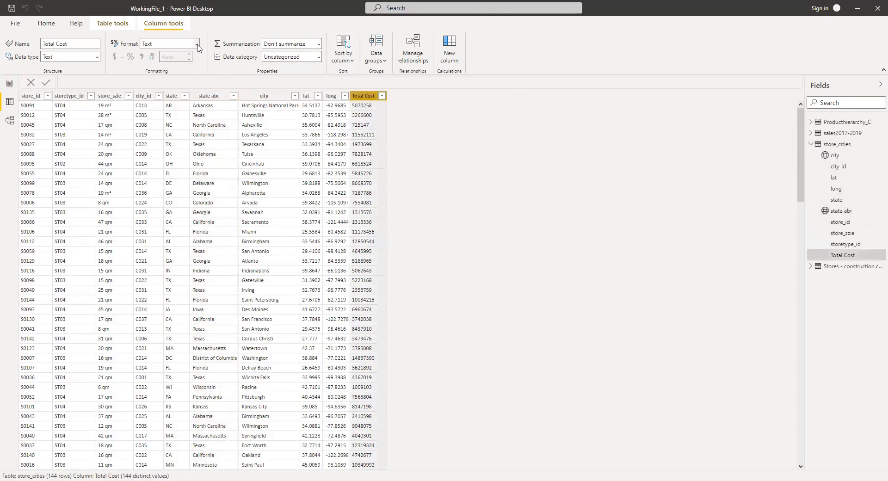
click(97, 59)
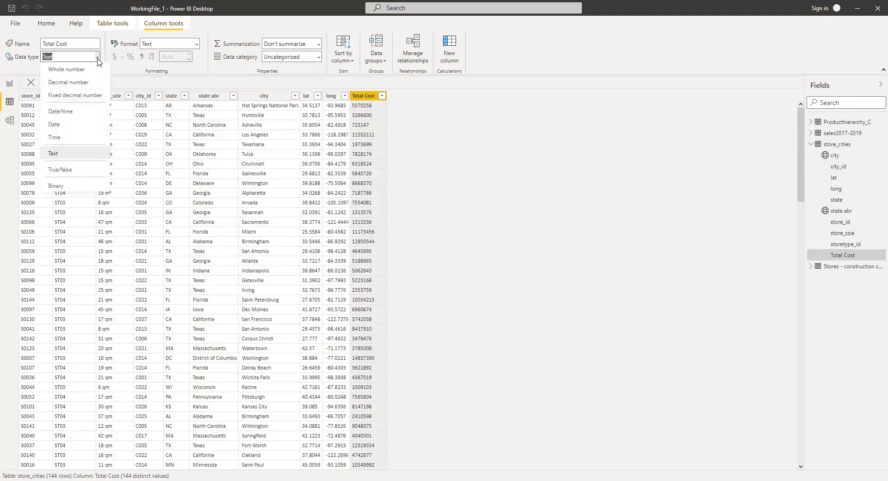
click(98, 57)
click(196, 45)
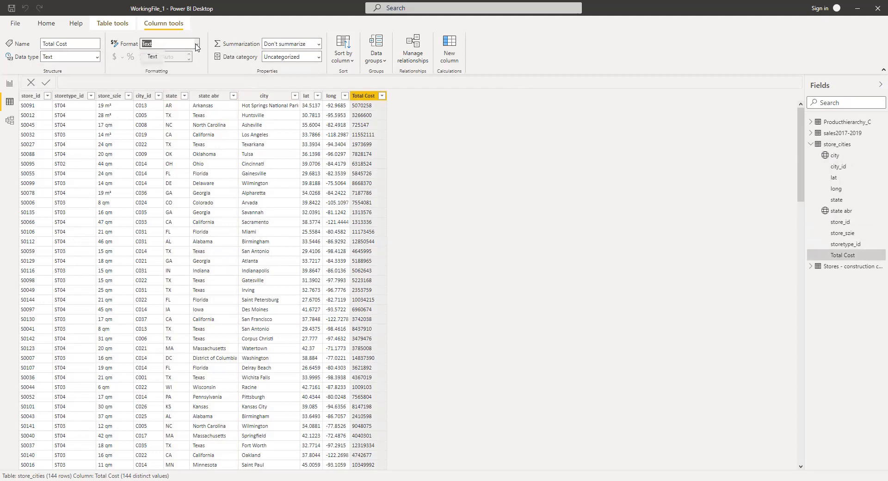
click(152, 56)
click(97, 57)
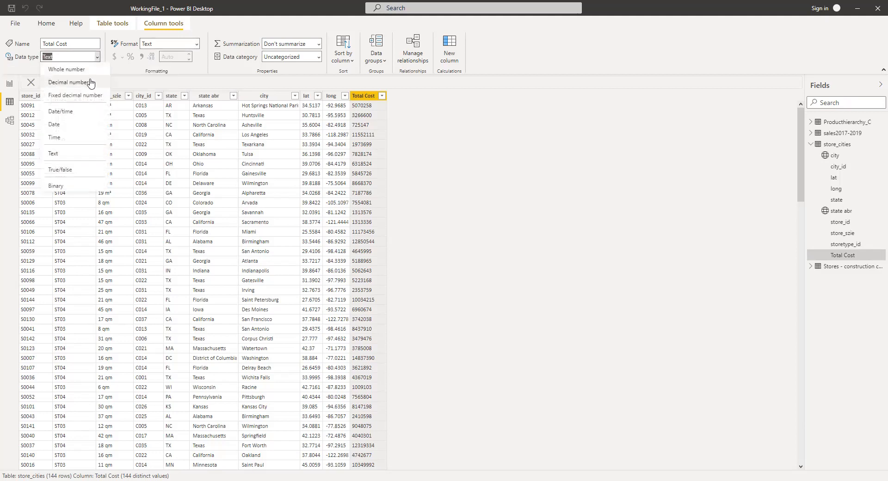
click(78, 71)
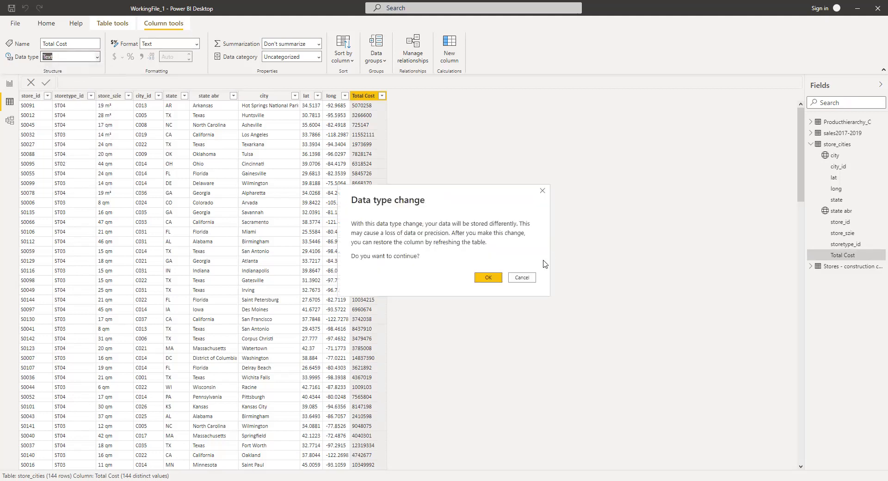
click(487, 278)
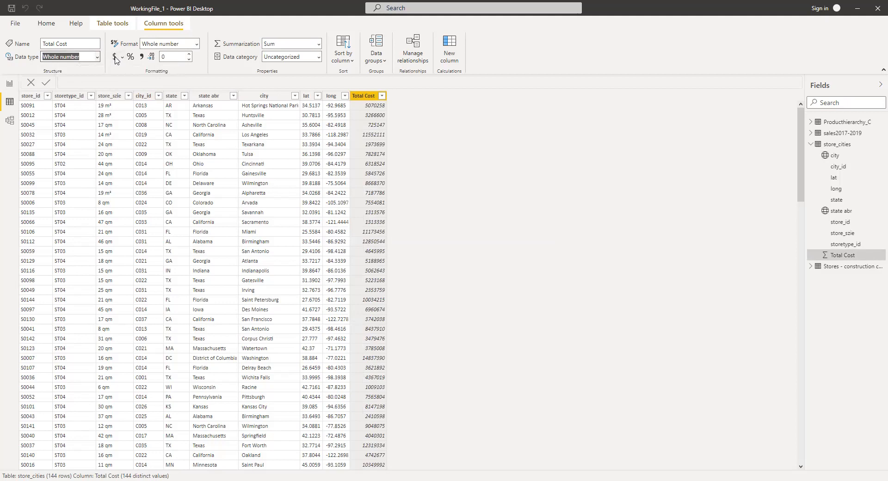
click(115, 58)
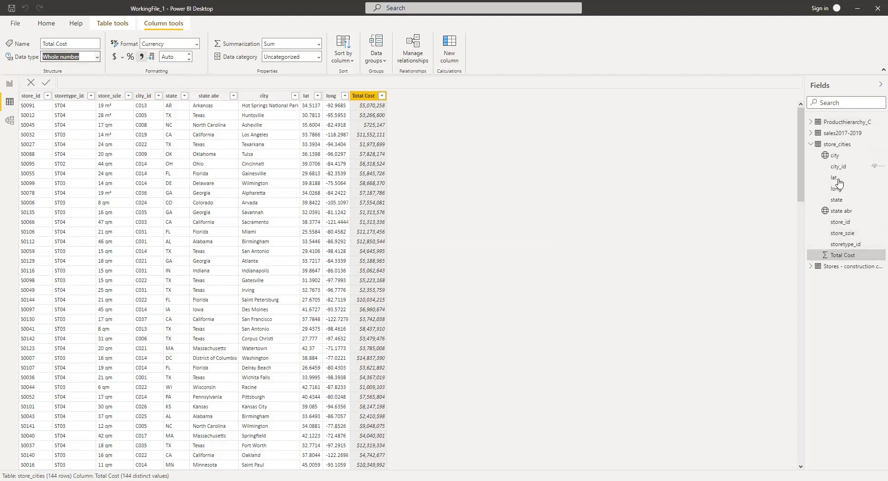
Collapse the store_cities field list and show the TotalCost column of the Stores - construction costs table
click(812, 145)
click(811, 134)
click(811, 134)
click(812, 122)
click(812, 123)
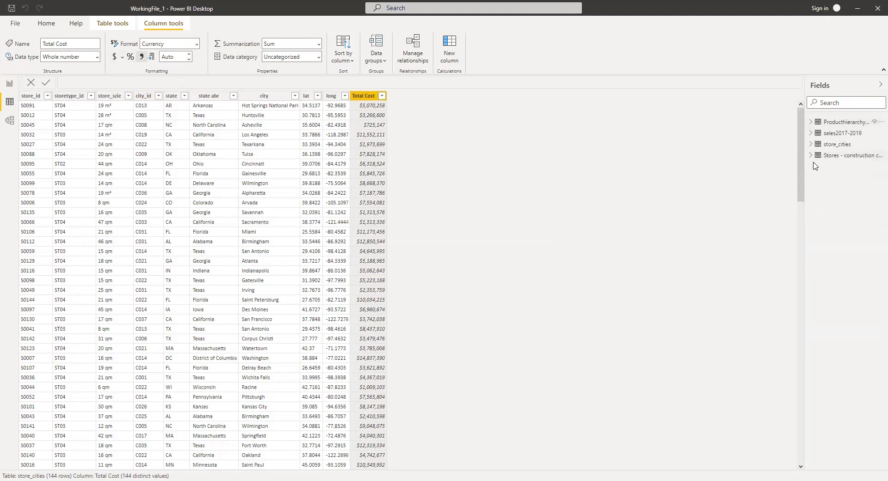
click(812, 155)
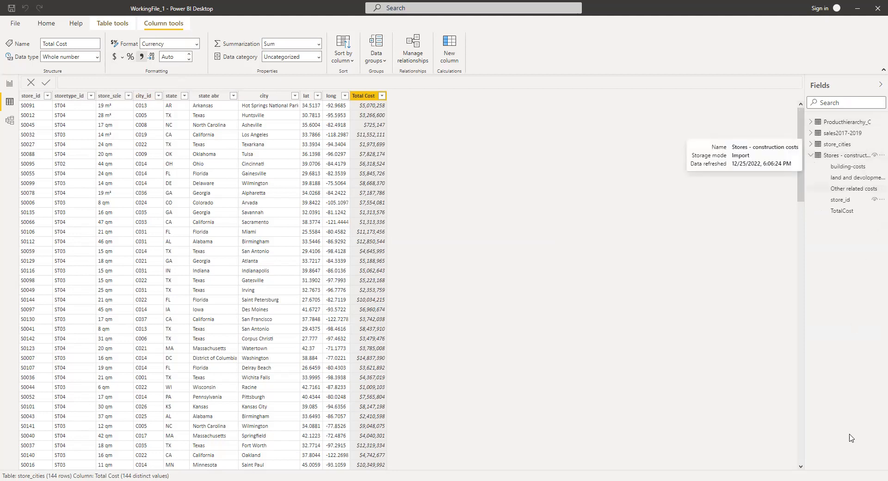
click(847, 217)
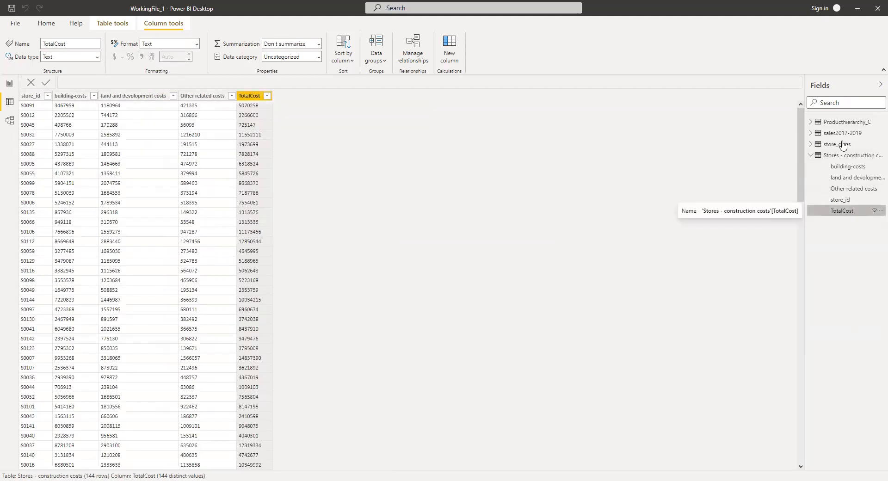
Check the TotalCost filter options and the other cost columns of the Stores - construction costs table
click(267, 96)
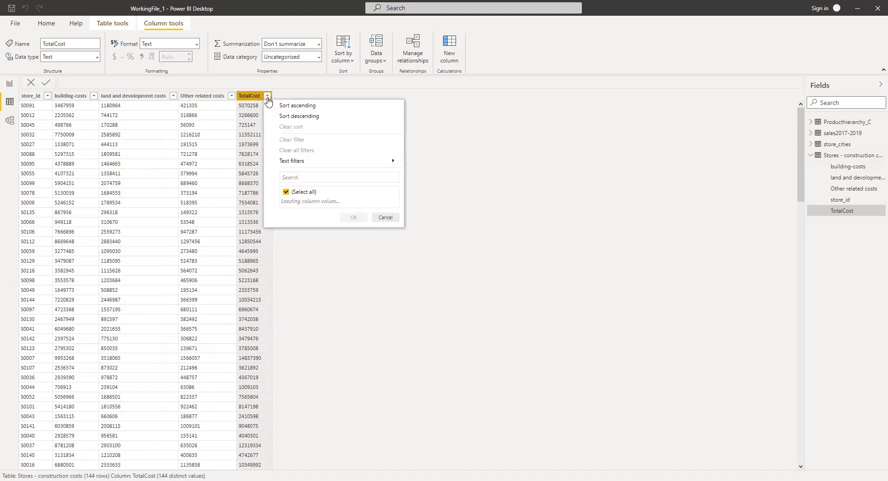
click(267, 97)
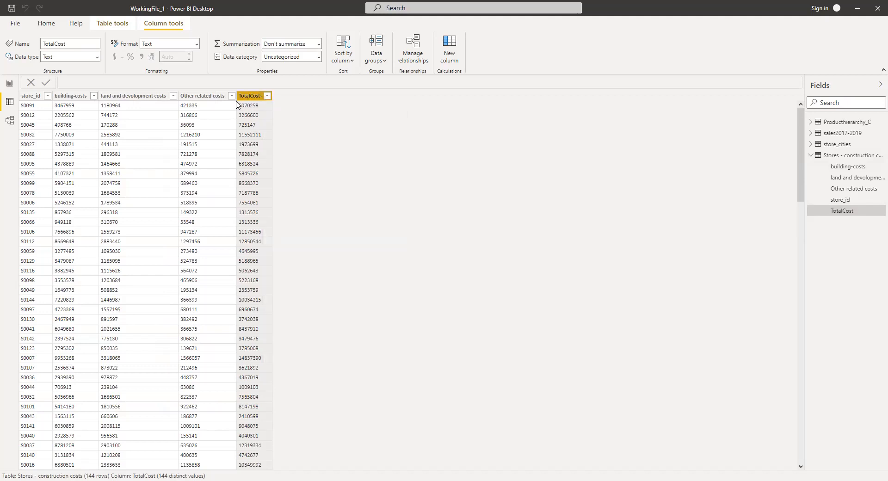
click(267, 96)
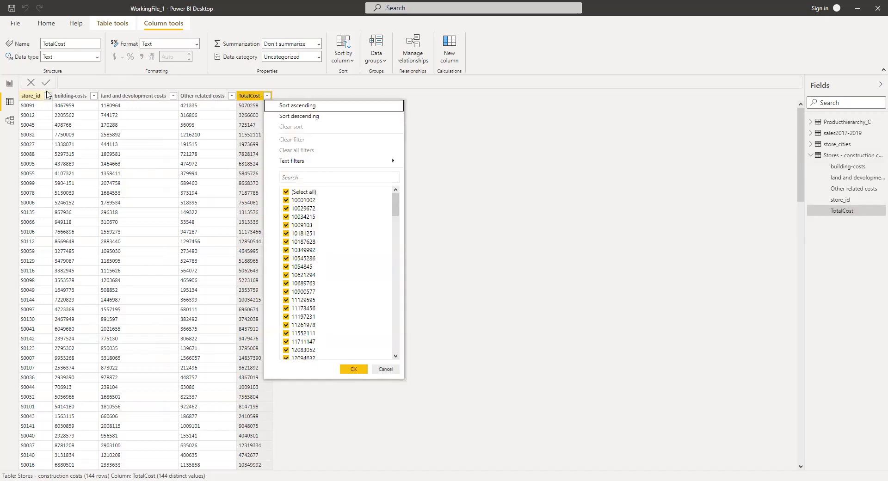
click(142, 109)
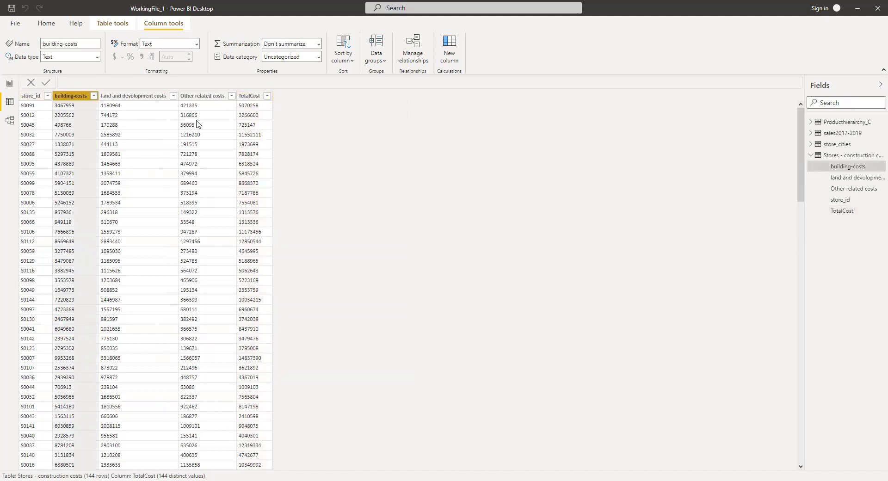
click(241, 96)
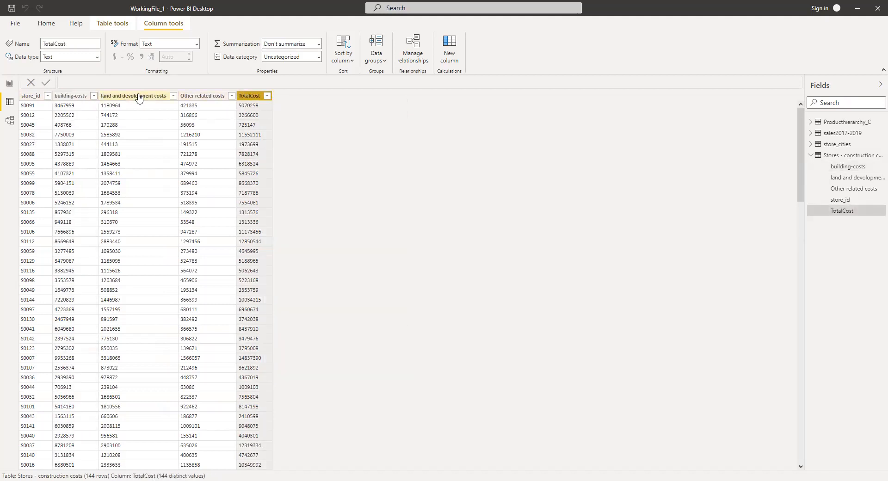
click(192, 97)
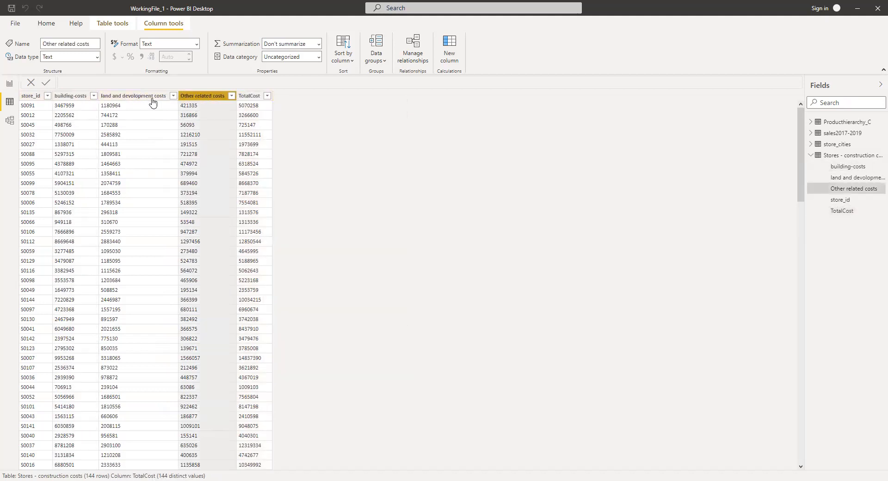
click(121, 97)
Set the building-costs column's data type to Whole number and format it as dollar currency
click(84, 114)
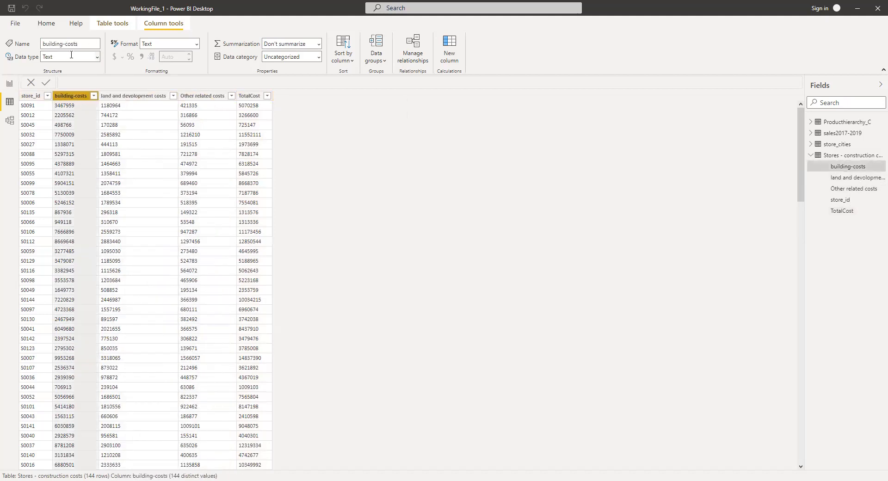
click(98, 56)
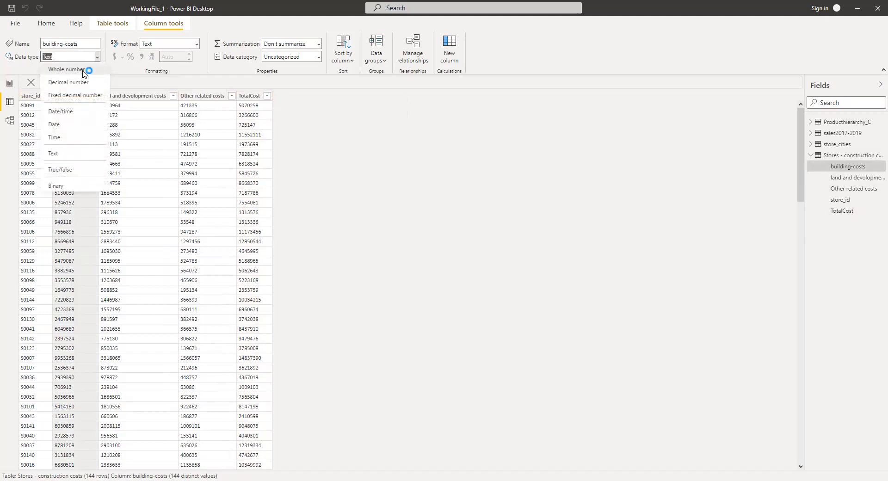
key(Return)
click(490, 281)
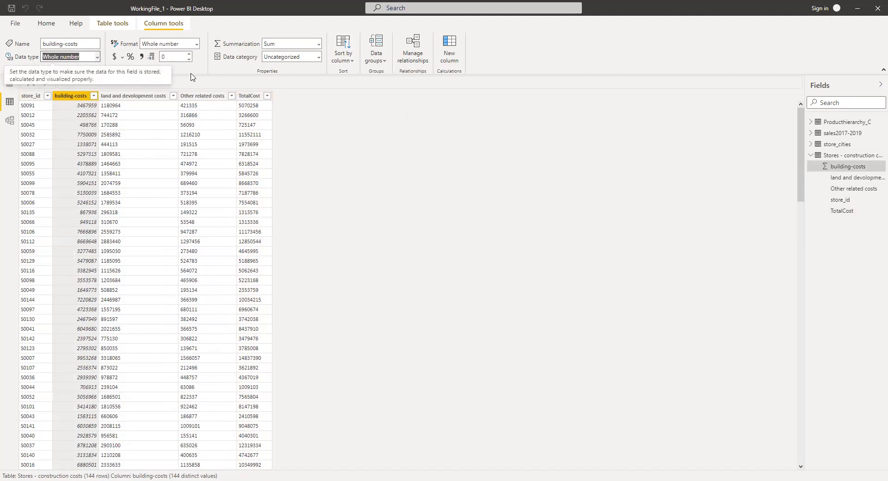
click(115, 58)
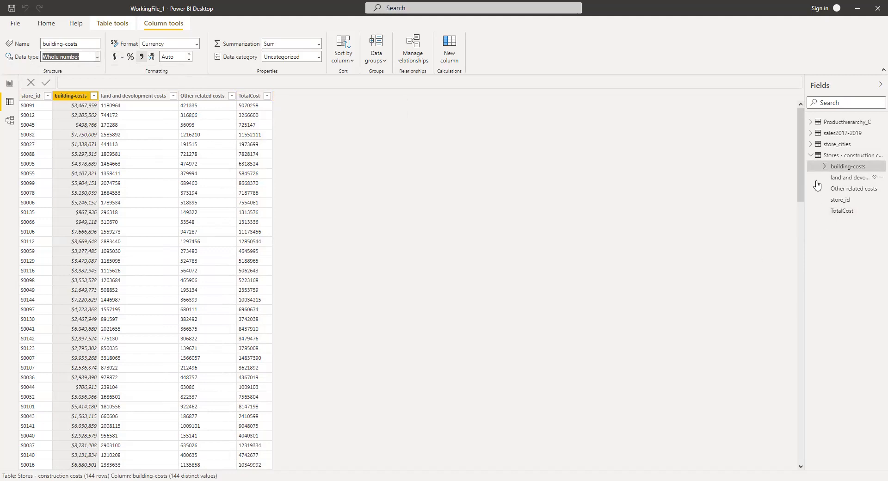
Review the field lists of the report's tables and leave them all collapsed
click(812, 156)
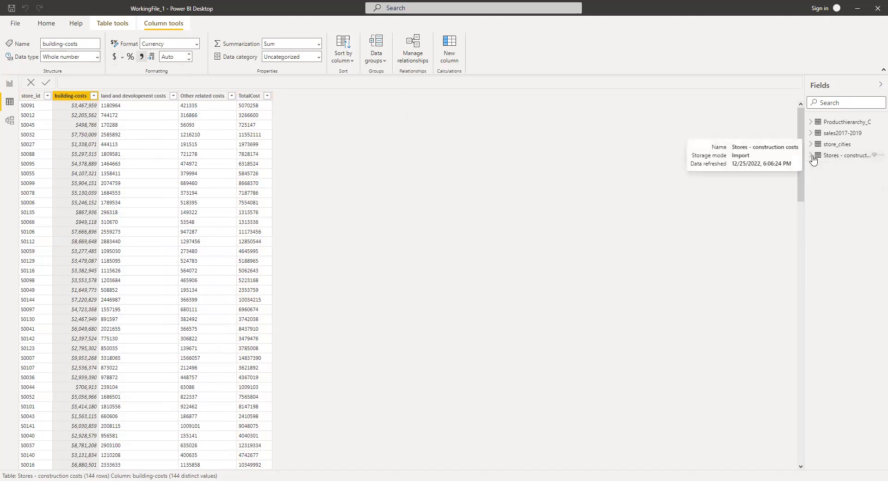
click(811, 122)
click(812, 123)
click(813, 134)
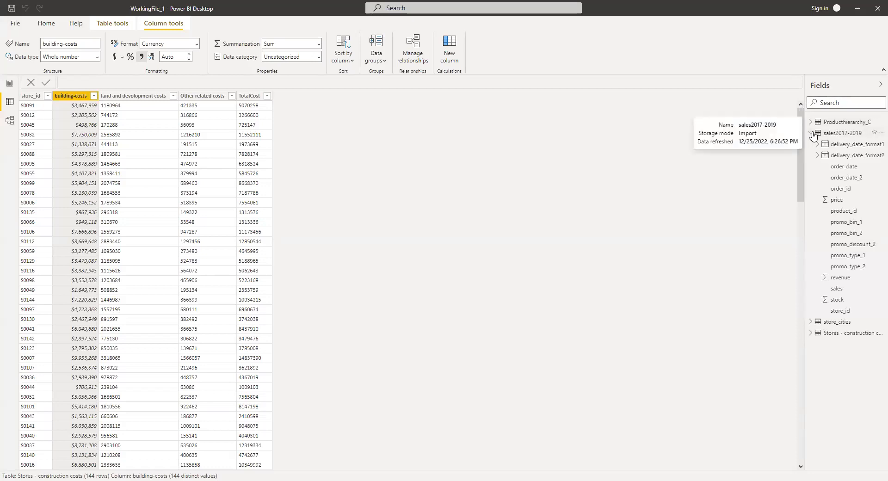
click(813, 133)
click(811, 144)
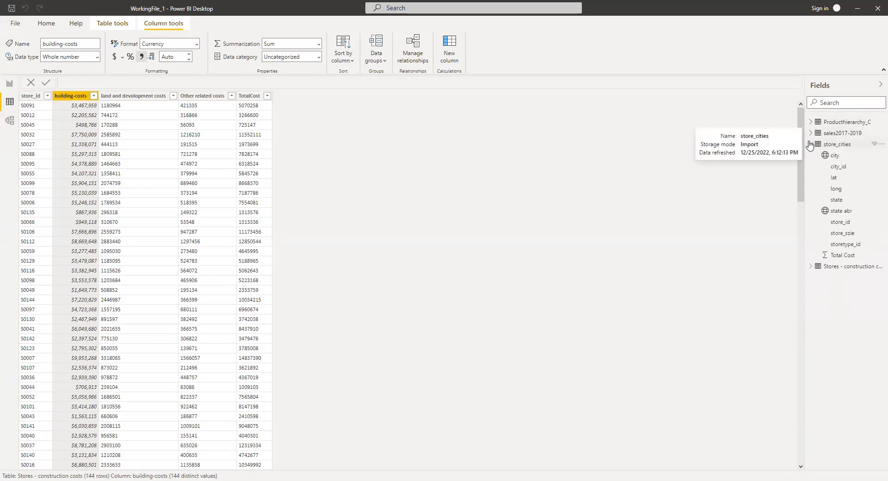
click(811, 144)
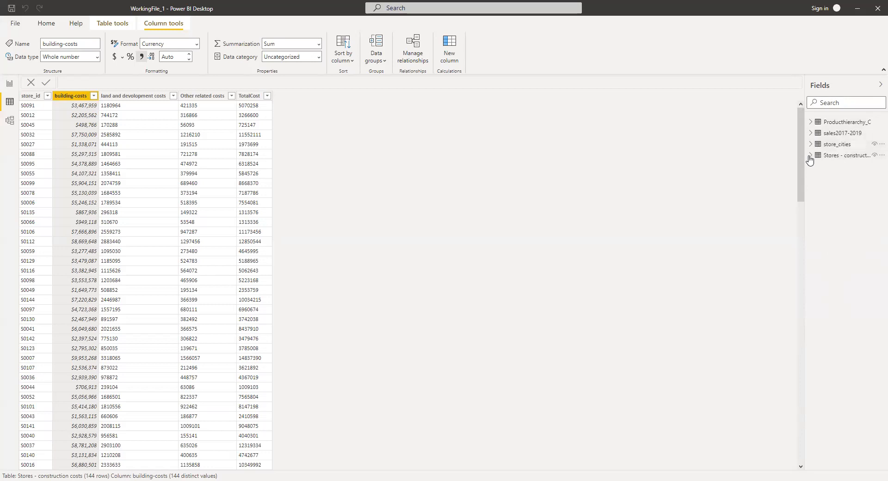
click(811, 156)
click(810, 157)
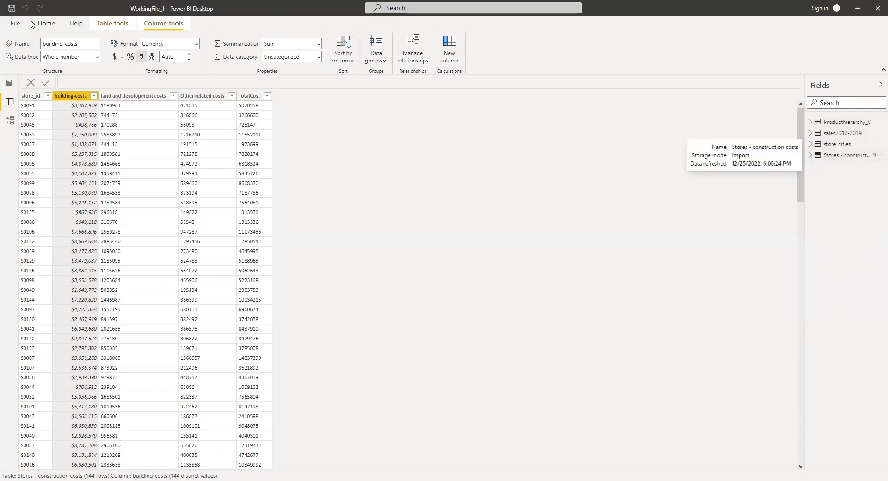
Leave the data view for the report view and open the model view
click(46, 23)
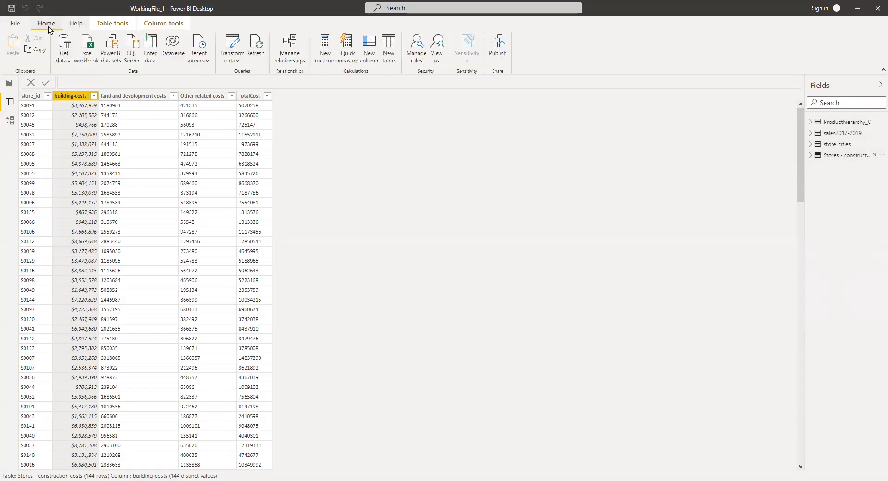
click(10, 84)
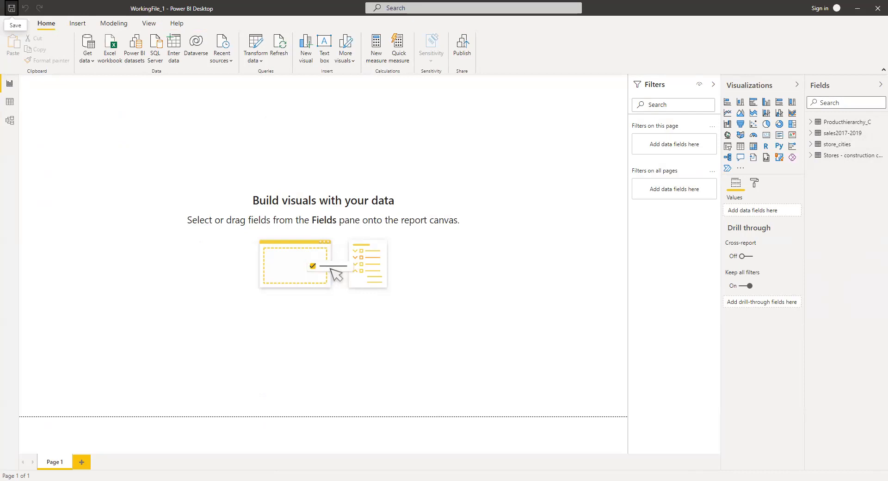
click(9, 120)
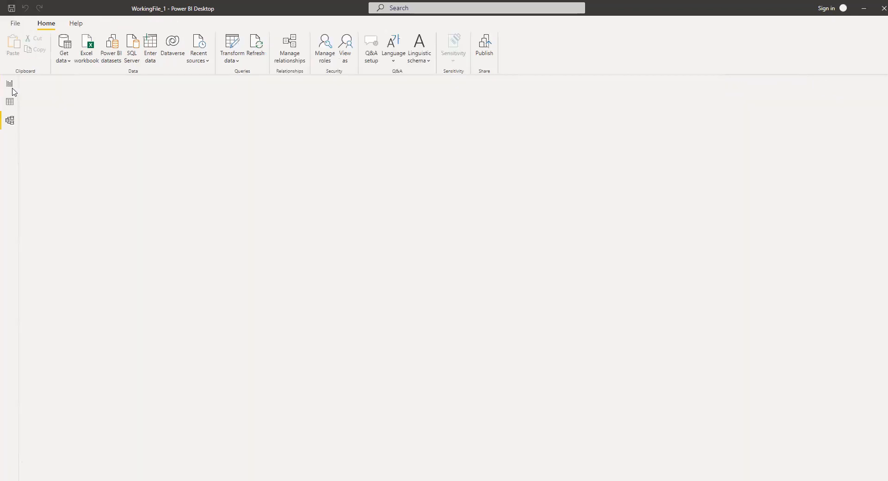